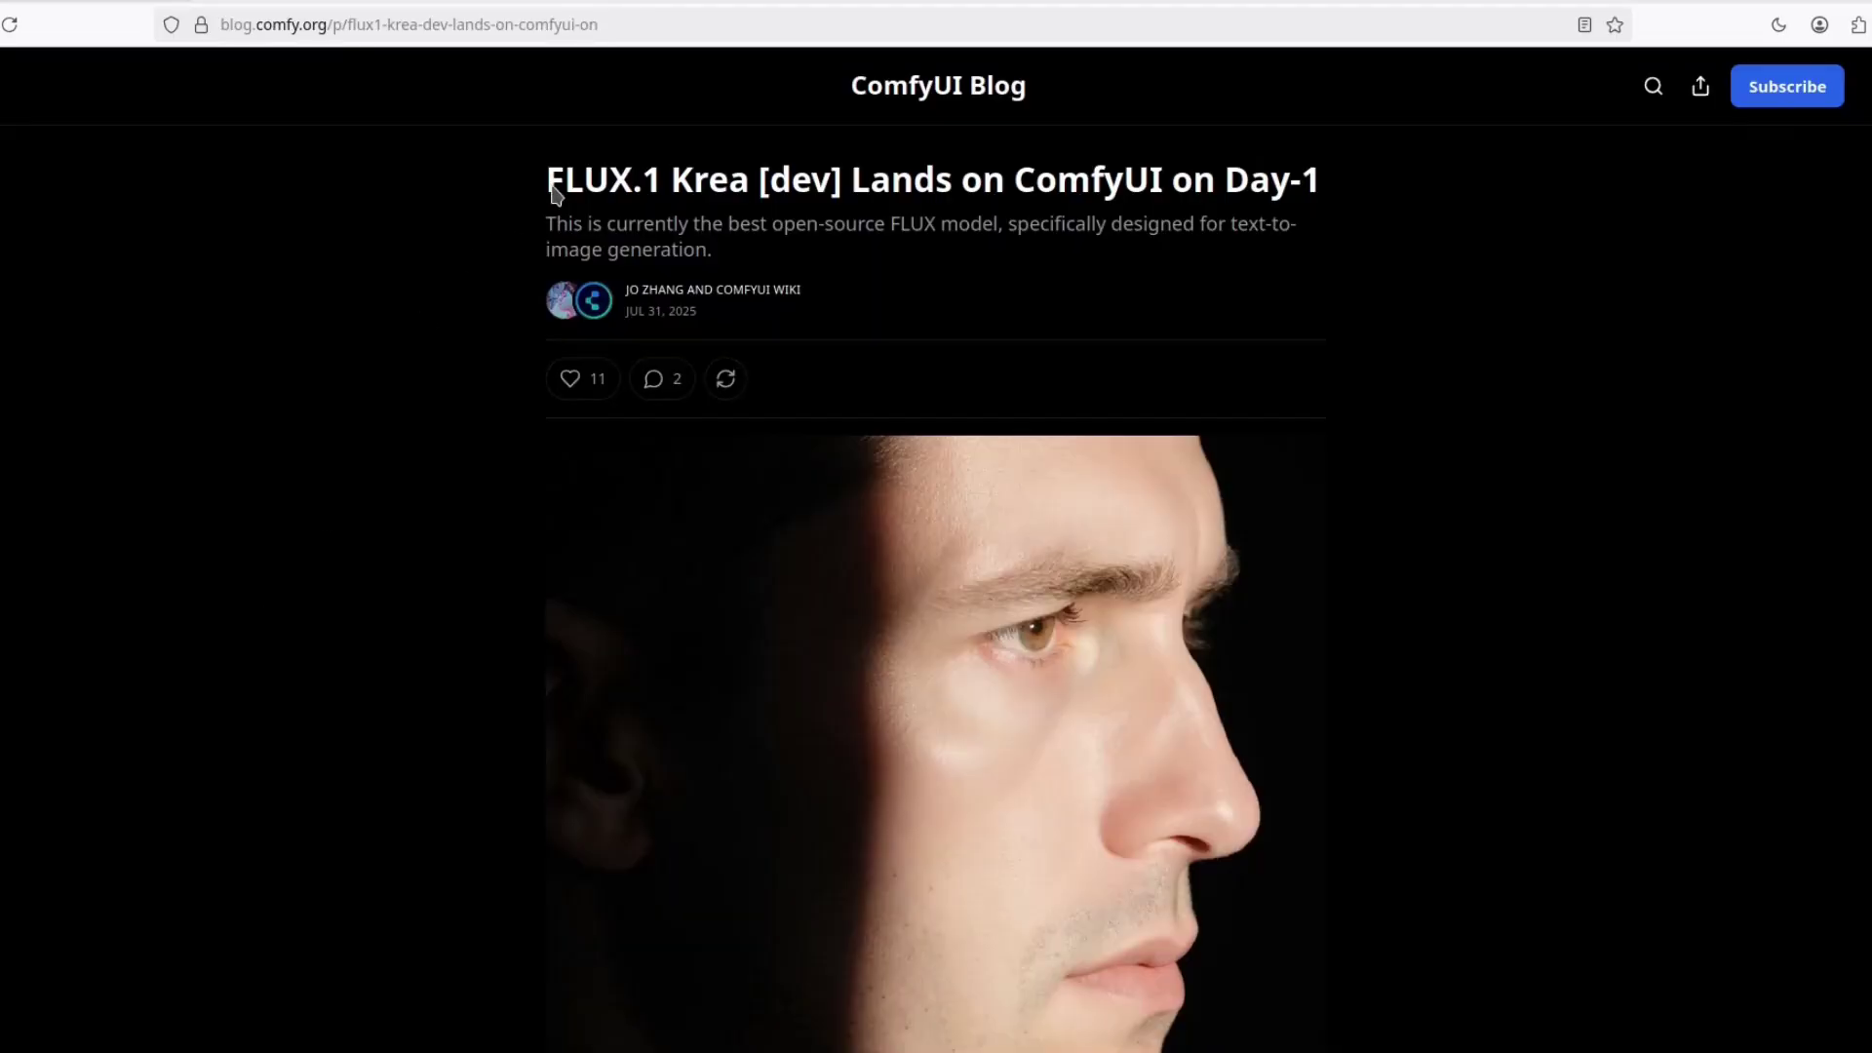
Step: Read the FLUX.1 Krea [dev] announcement's title, the Krea collaboration note and the listed model features
{"action": "left_click_drag", "start_coordinate": [547, 185], "coordinate": [750, 187]}
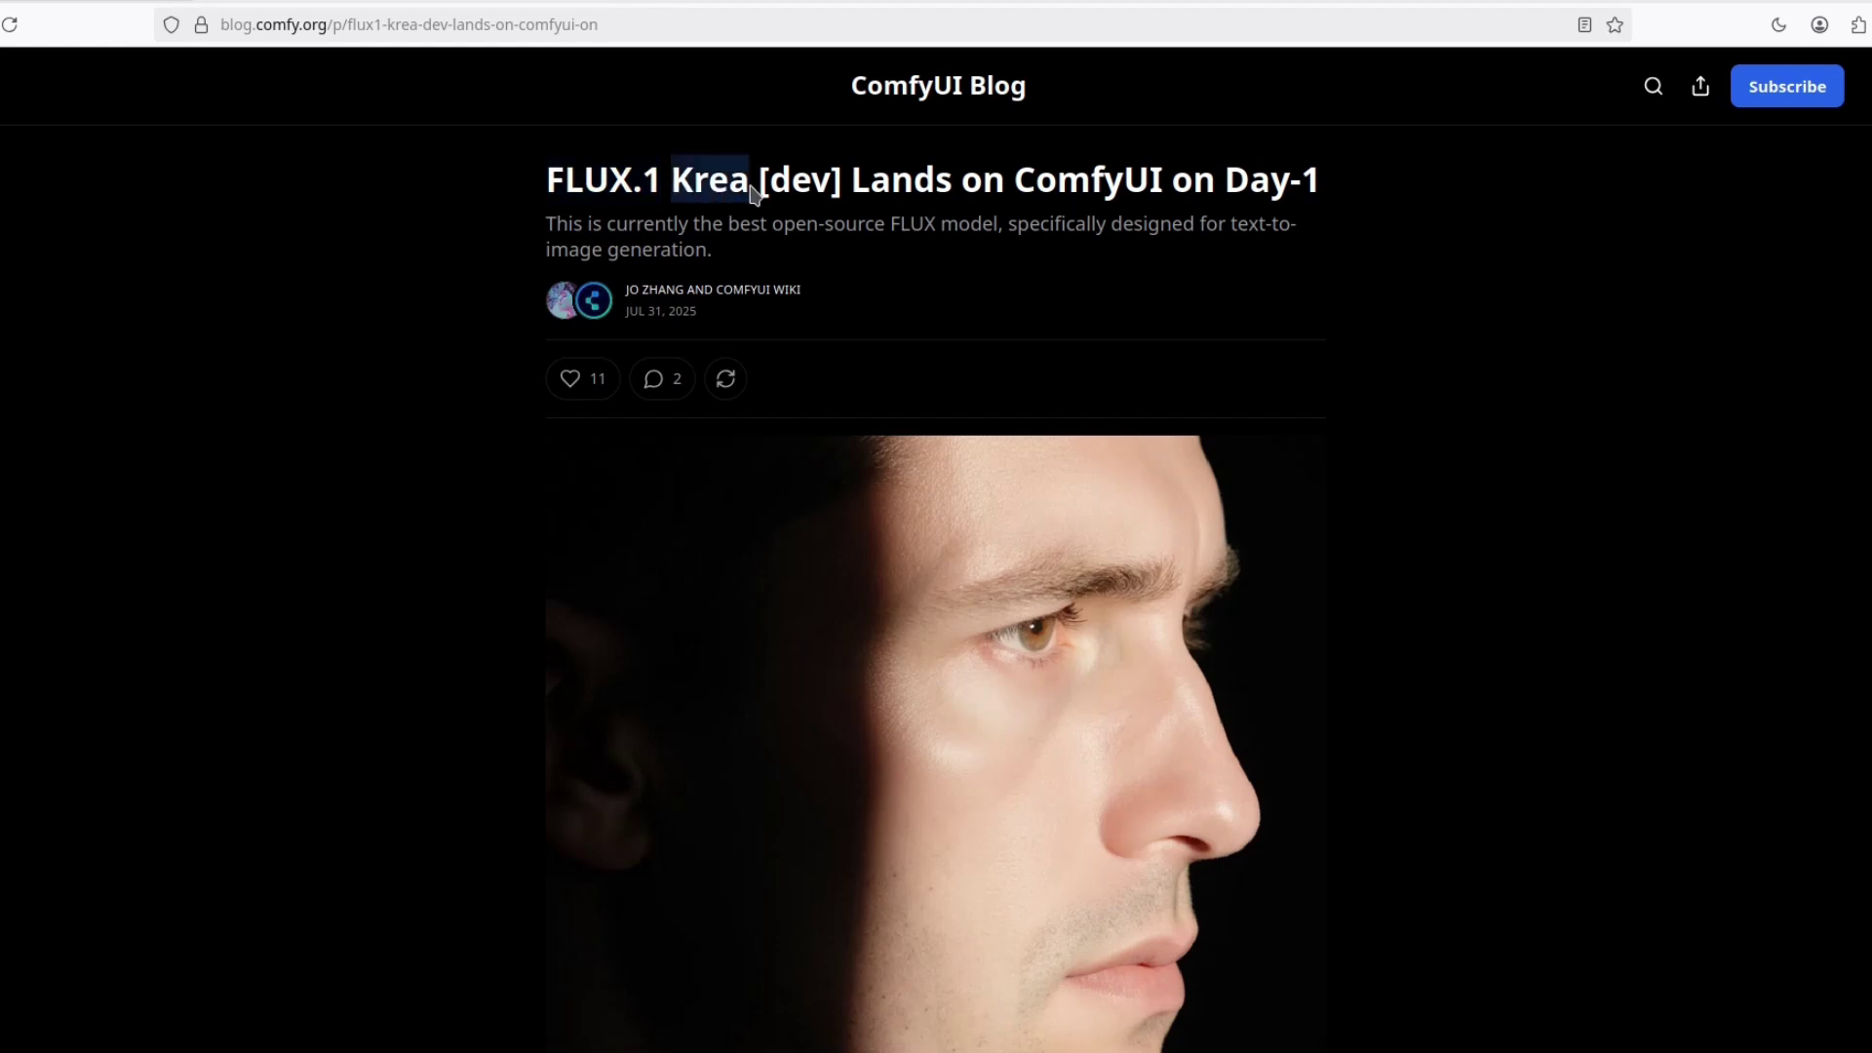
{"action": "left_click", "coordinate": [389, 534]}
{"action": "scroll", "coordinate": [372, 547], "scroll_direction": "down", "scroll_amount": 10}
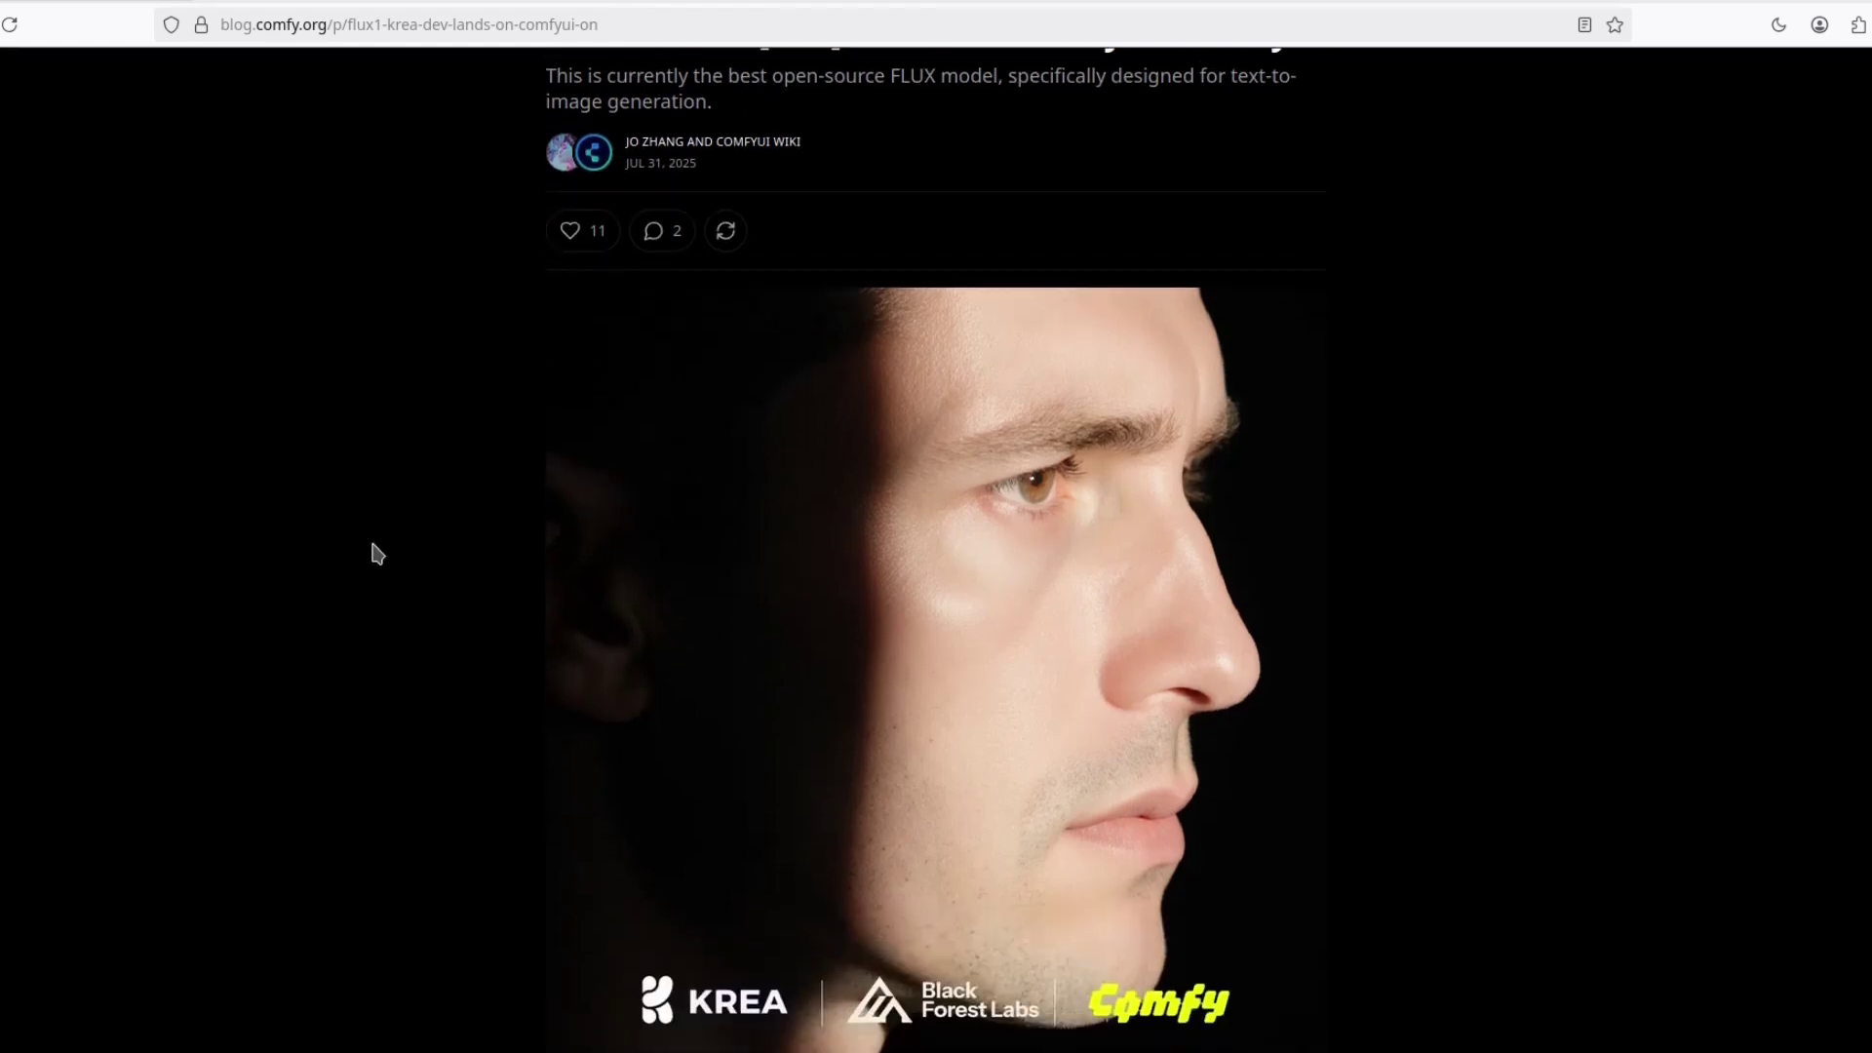
{"action": "left_click_drag", "start_coordinate": [855, 343], "coordinate": [1046, 348]}
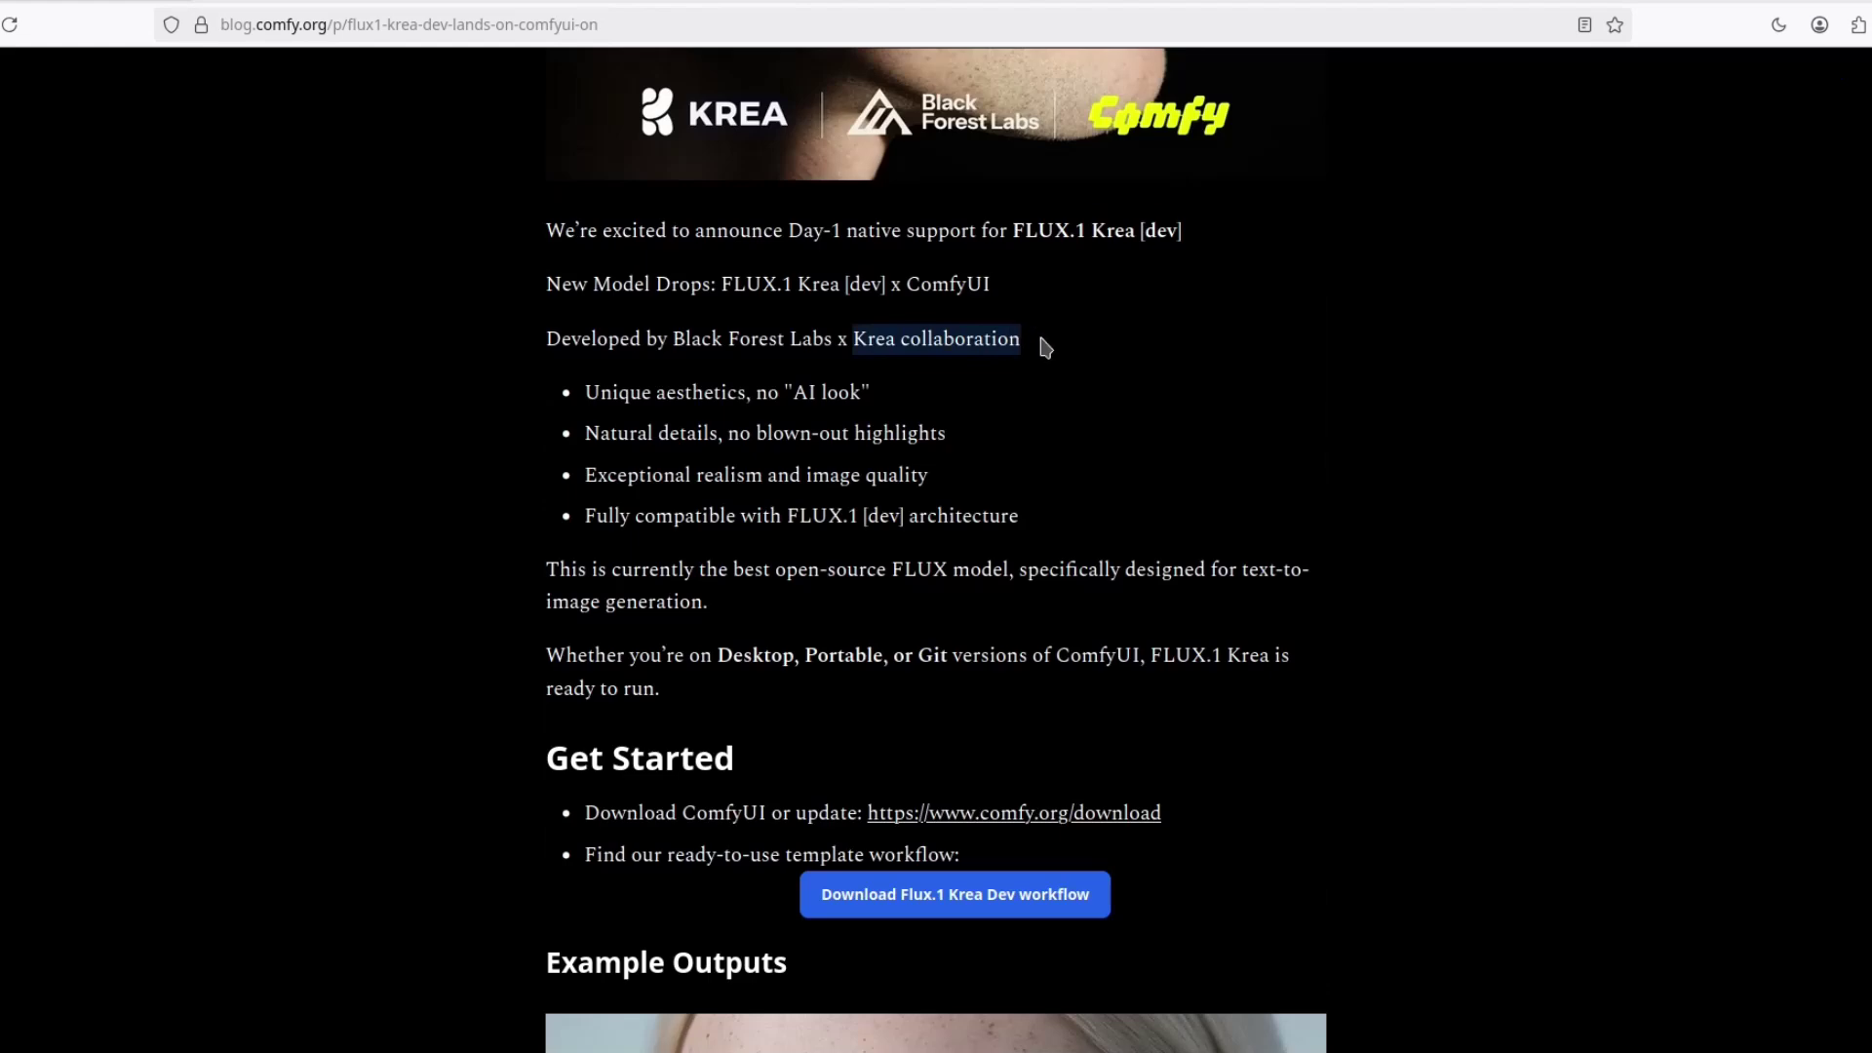
{"action": "left_click", "coordinate": [913, 344]}
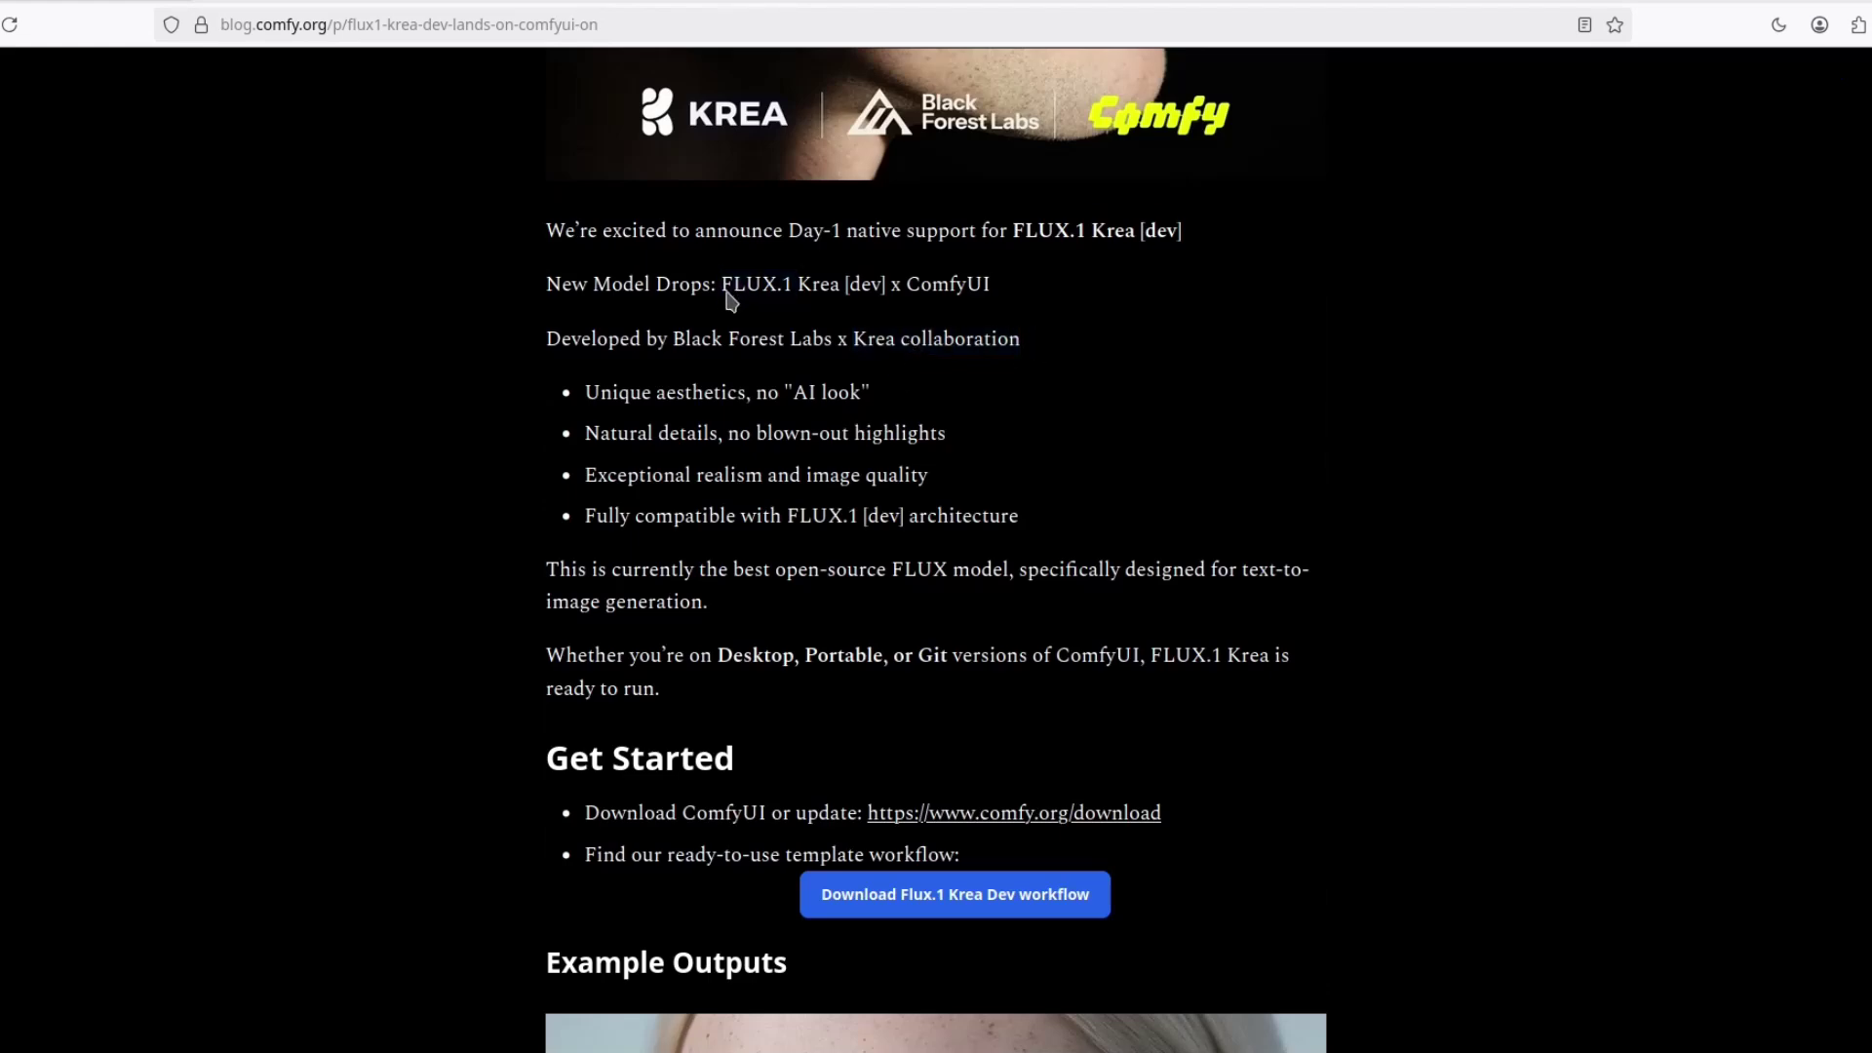
{"action": "left_click_drag", "start_coordinate": [723, 290], "coordinate": [806, 305]}
{"action": "left_click", "coordinate": [808, 314]}
{"action": "left_click_drag", "start_coordinate": [786, 392], "coordinate": [876, 404]}
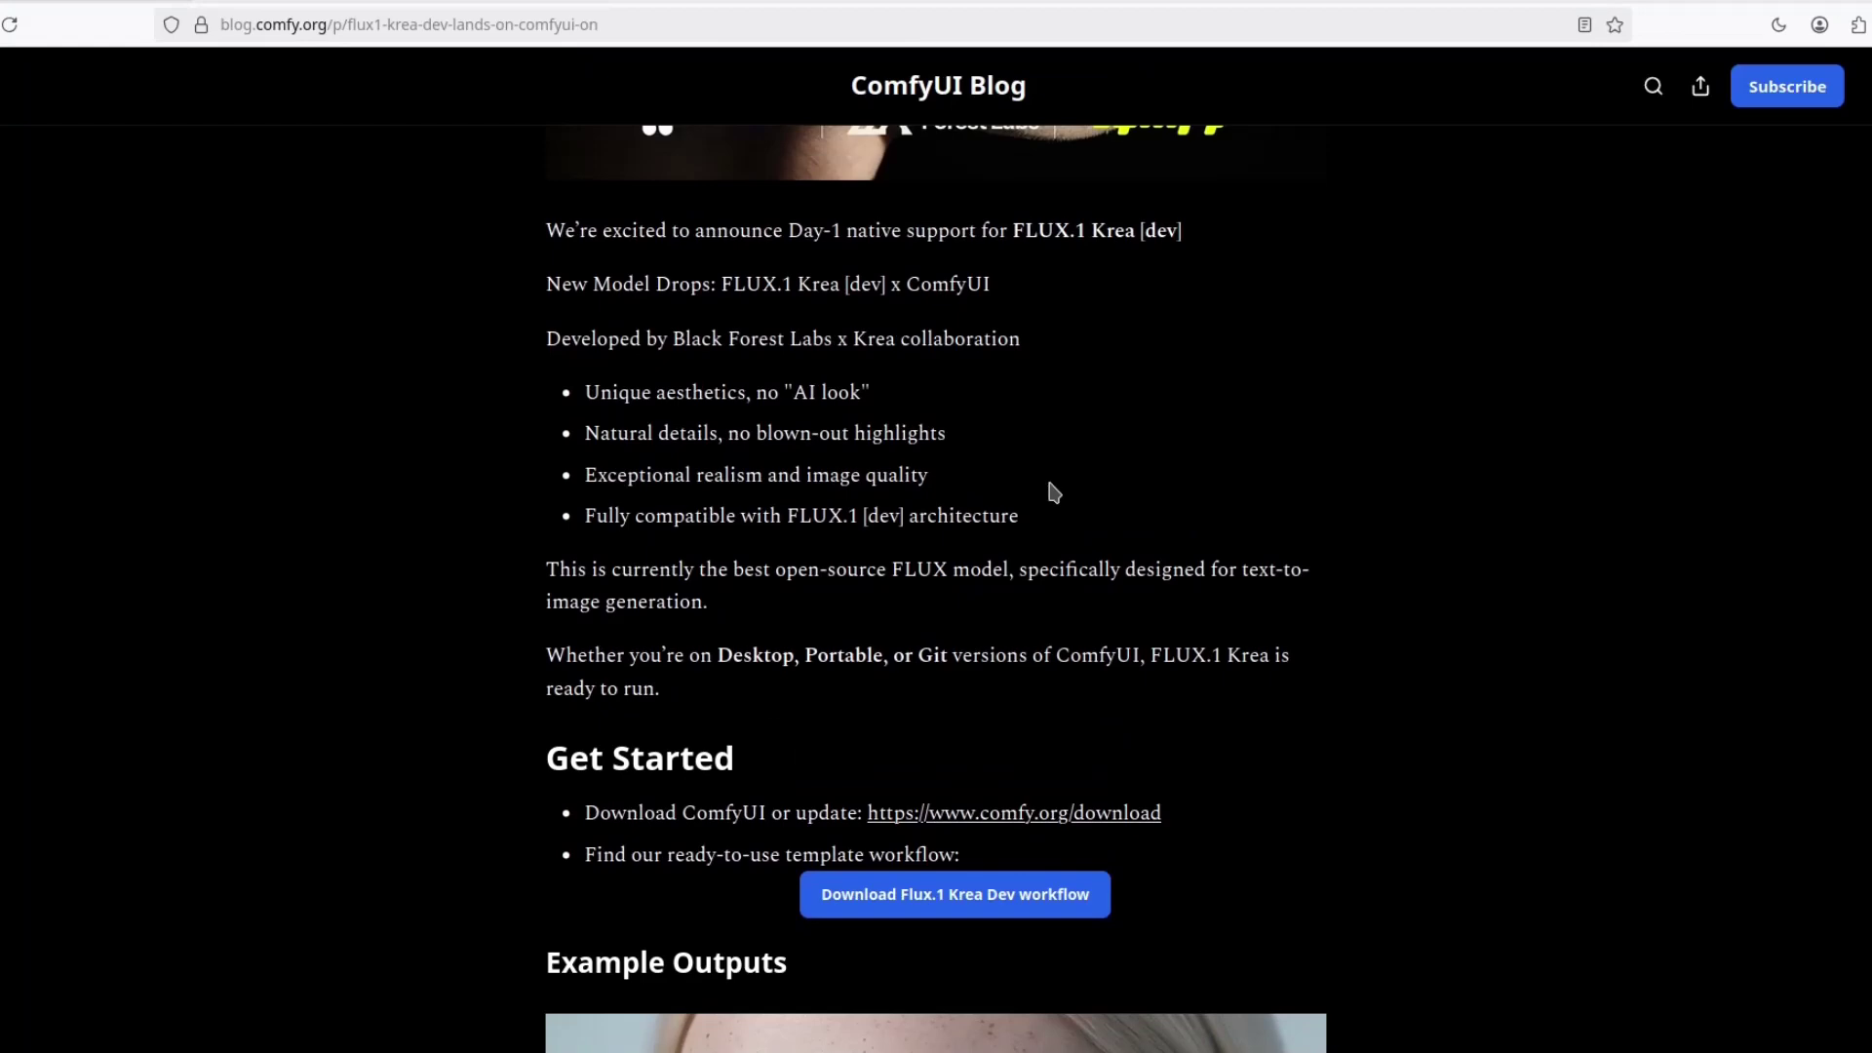
Step: Browse the example output images in the FLUX.1 Krea [dev] blog post
{"action": "scroll", "coordinate": [1053, 491], "scroll_direction": "down", "scroll_amount": 15}
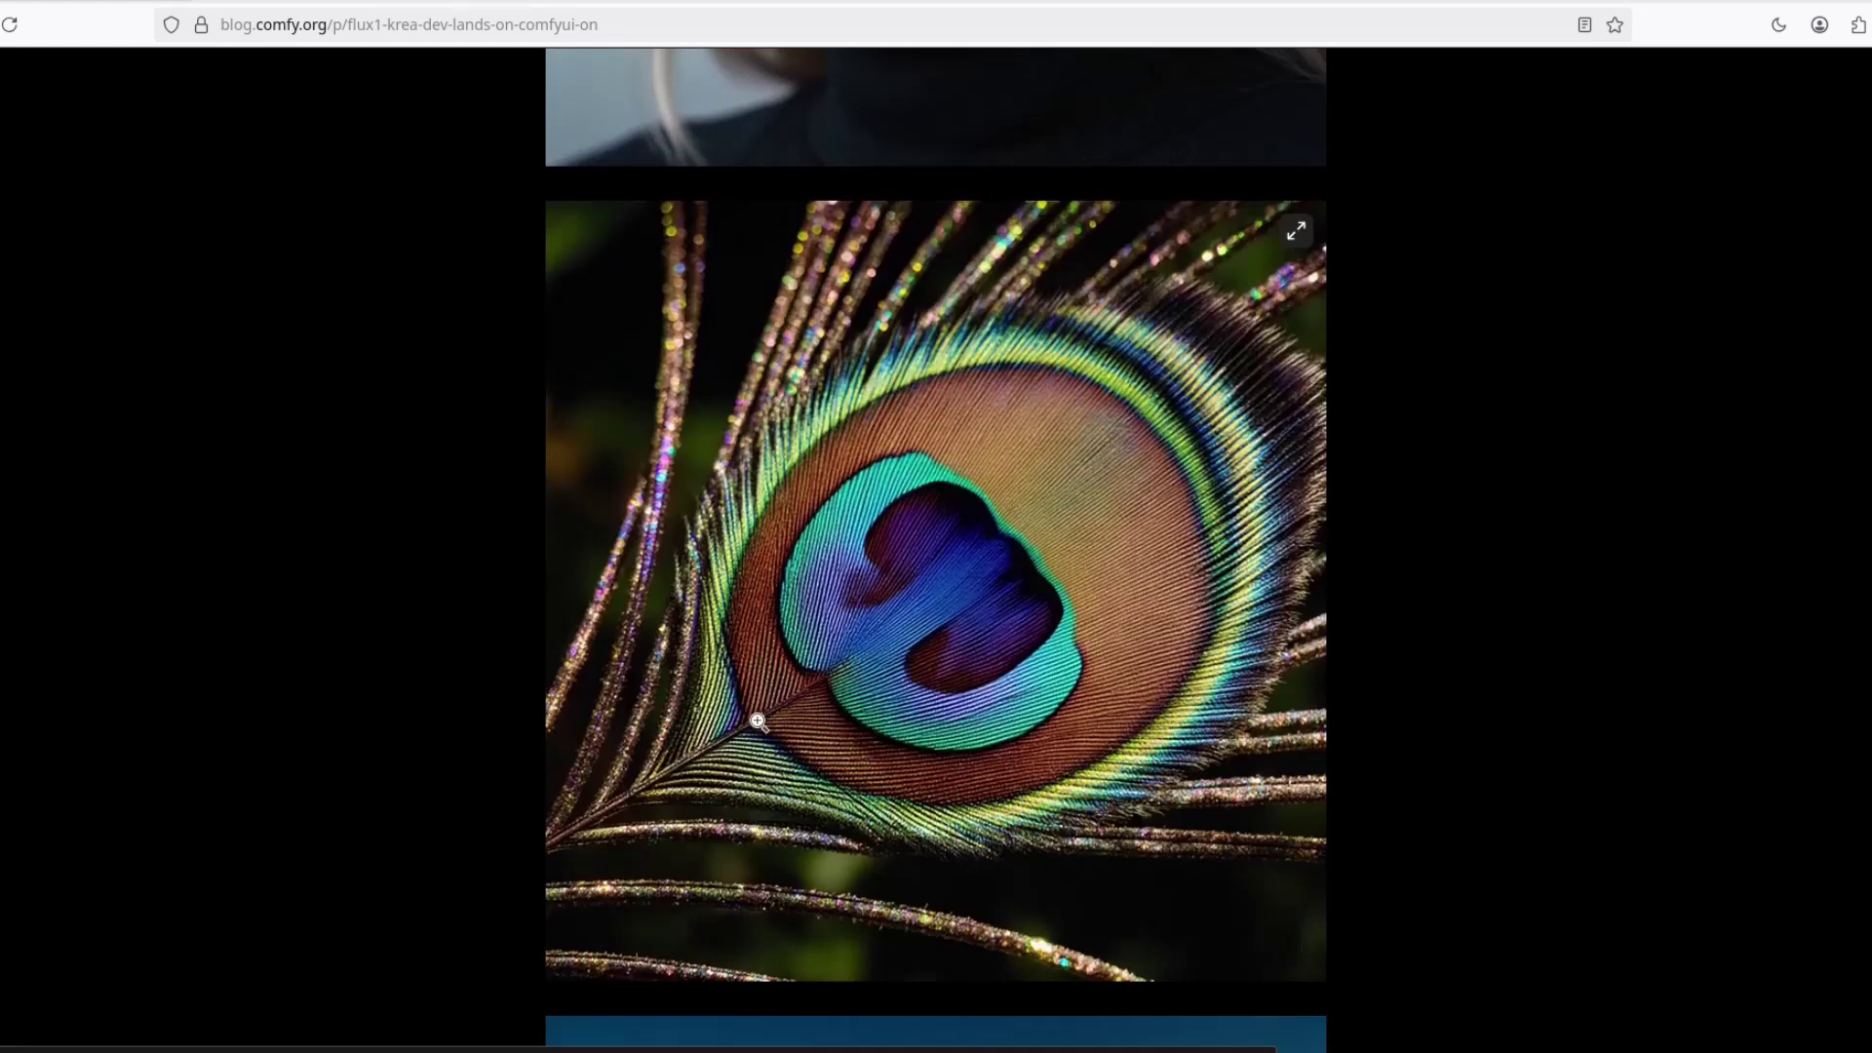
{"action": "scroll", "coordinate": [1024, 585], "scroll_direction": "down", "scroll_amount": 7}
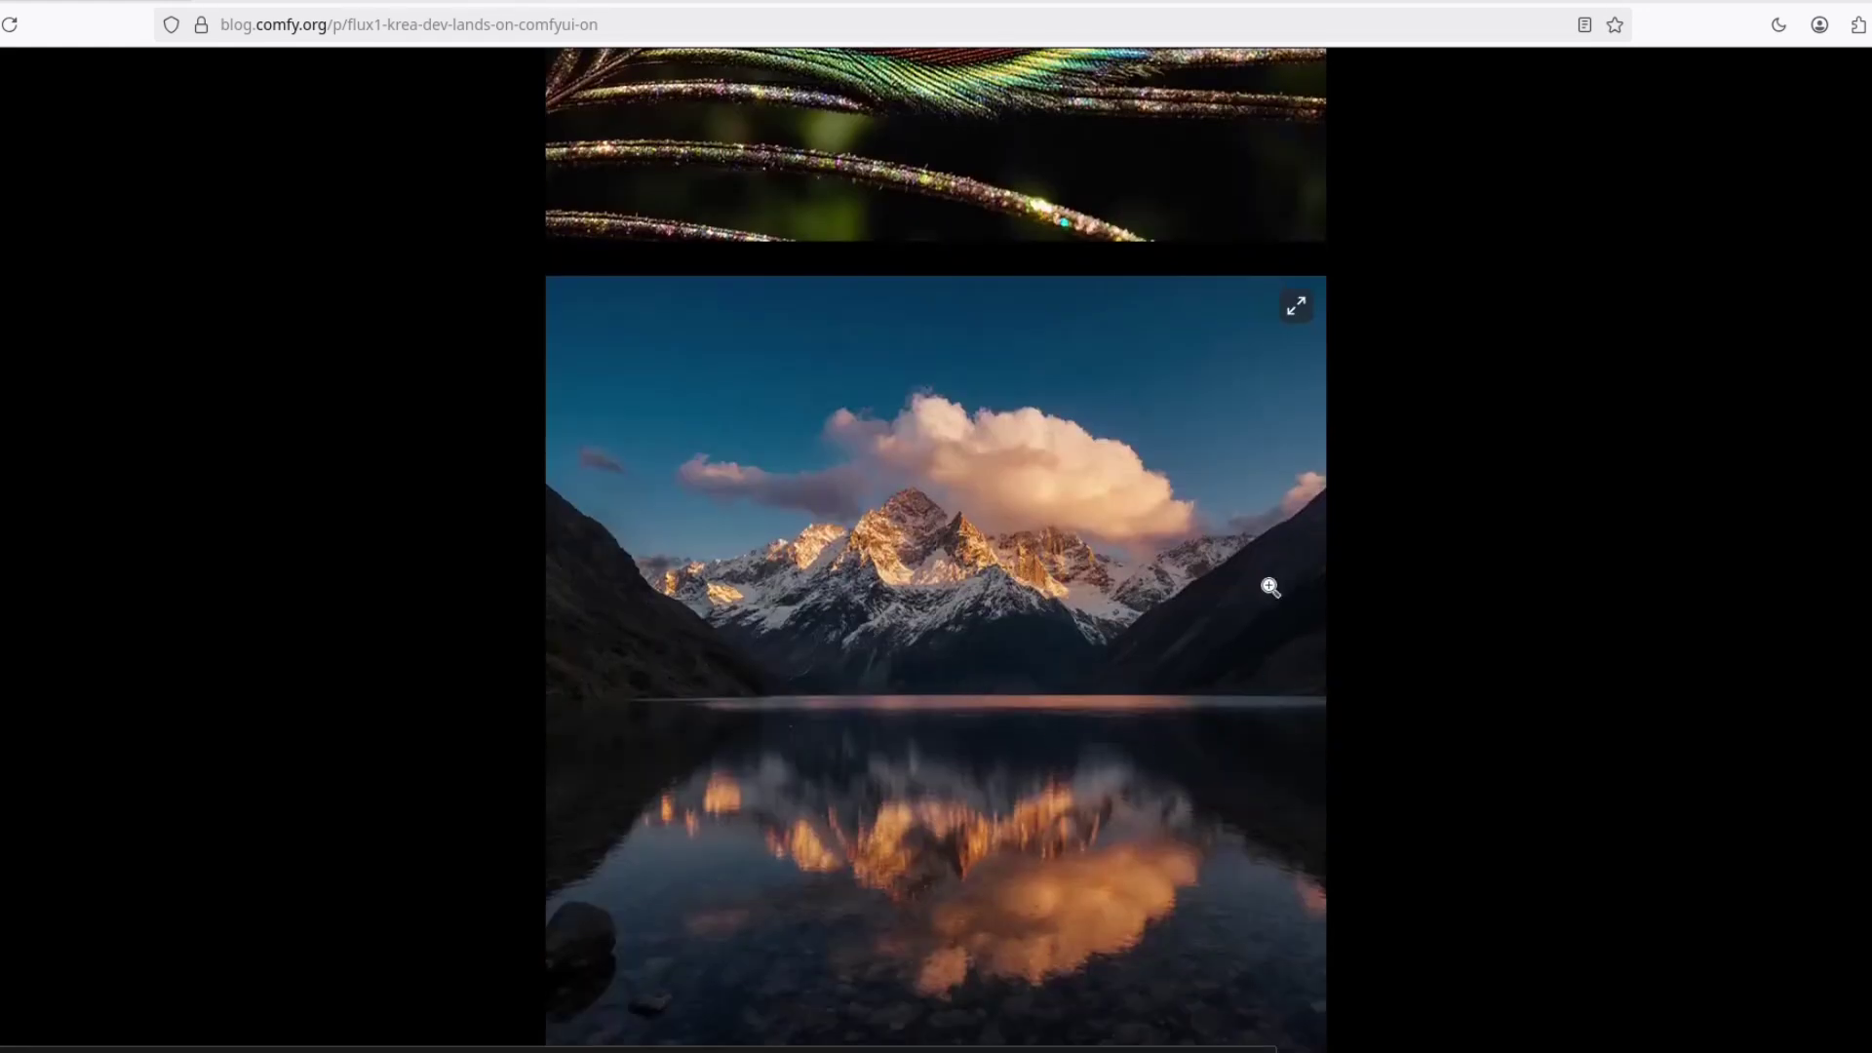
{"action": "scroll", "coordinate": [916, 769], "scroll_direction": "down", "scroll_amount": 10}
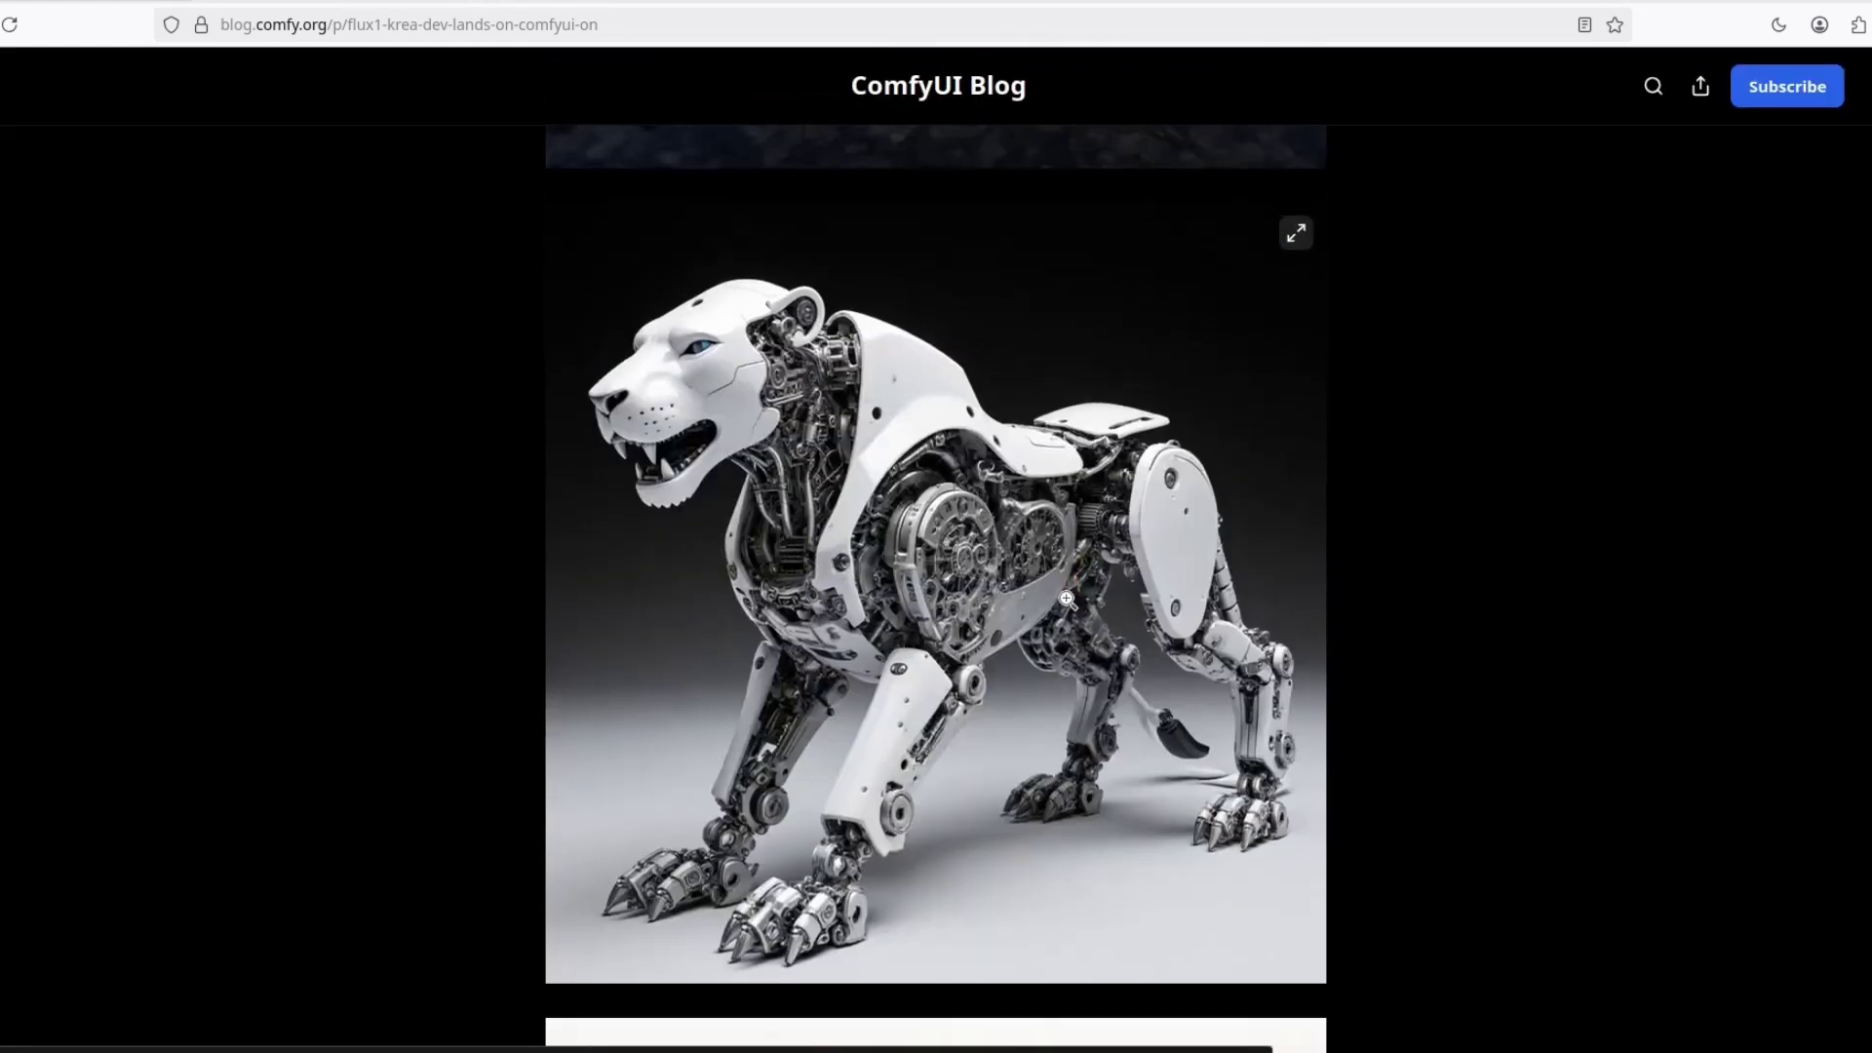
{"action": "scroll", "coordinate": [1080, 558], "scroll_direction": "down", "scroll_amount": 5}
{"action": "scroll", "coordinate": [1080, 558], "scroll_direction": "down", "scroll_amount": 12}
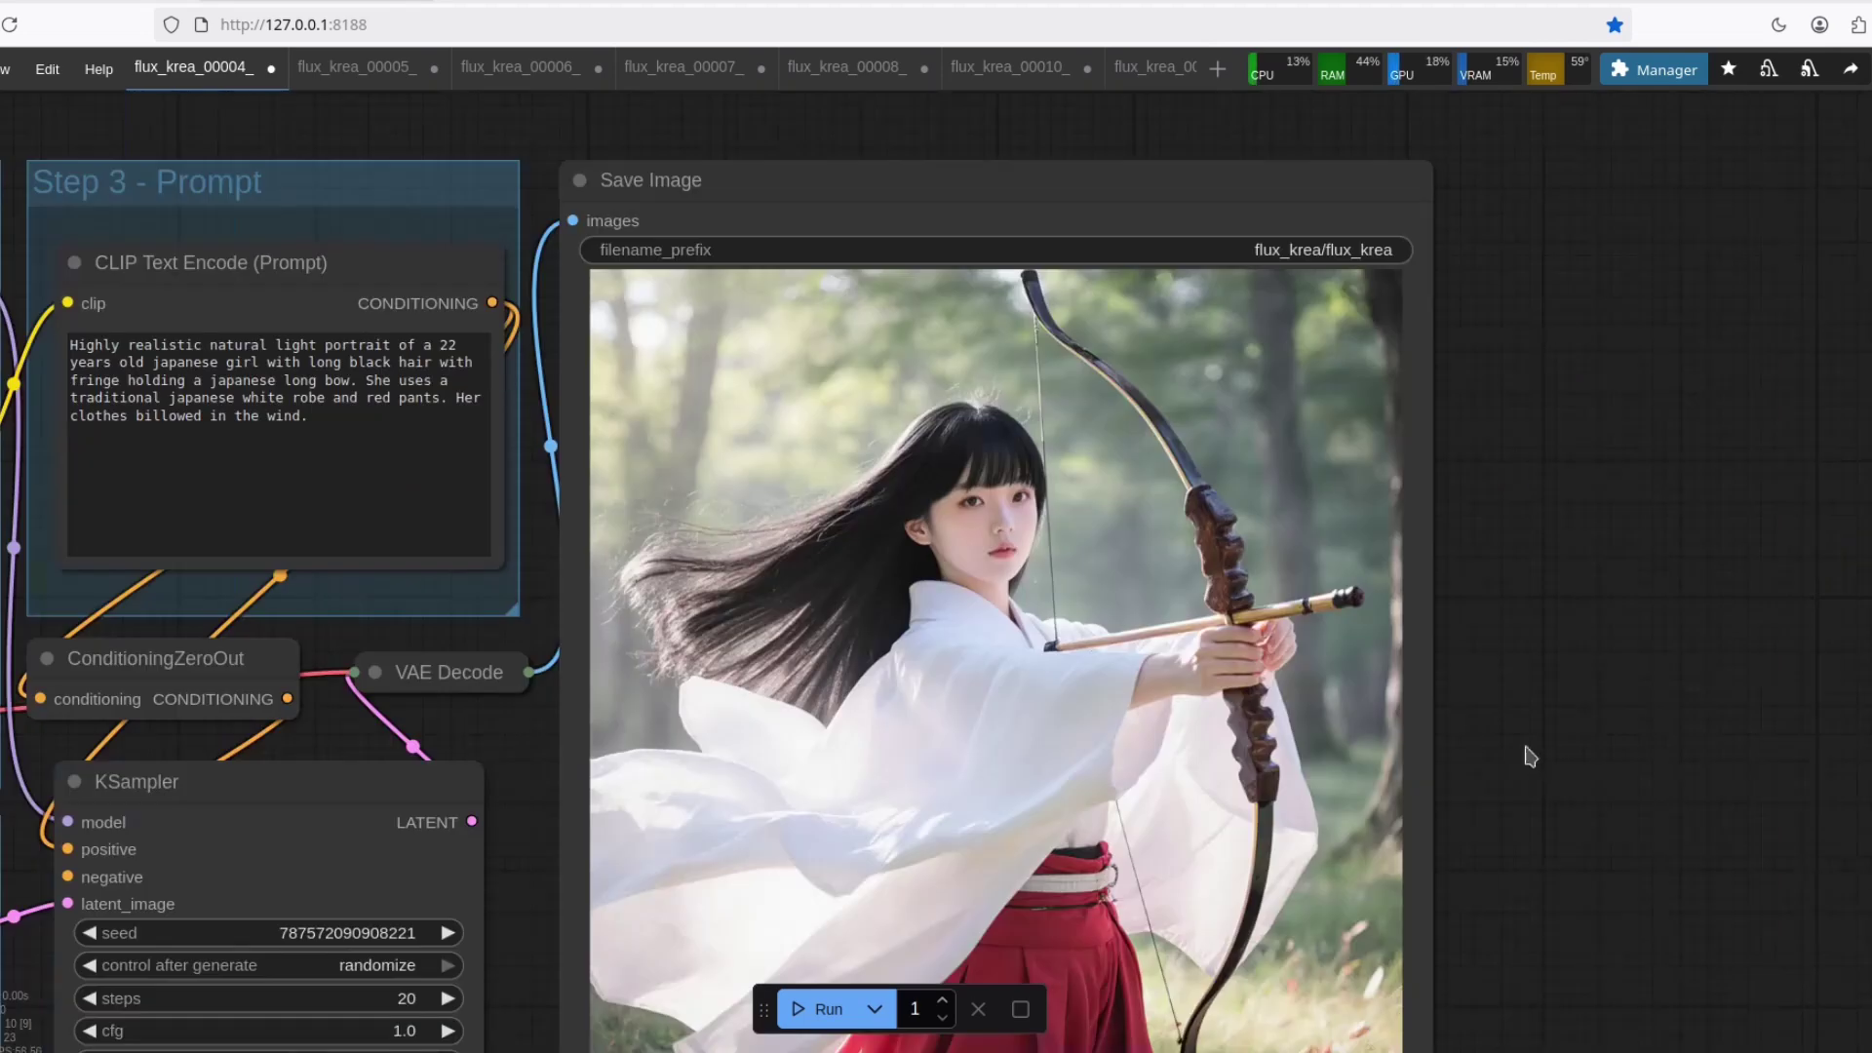
Step: Examine the archer prompt and the generated portrait's face, hair and bow in the flux_krea_00004_ workflow
{"action": "left_click_drag", "start_coordinate": [1670, 787], "coordinate": [1655, 657]}
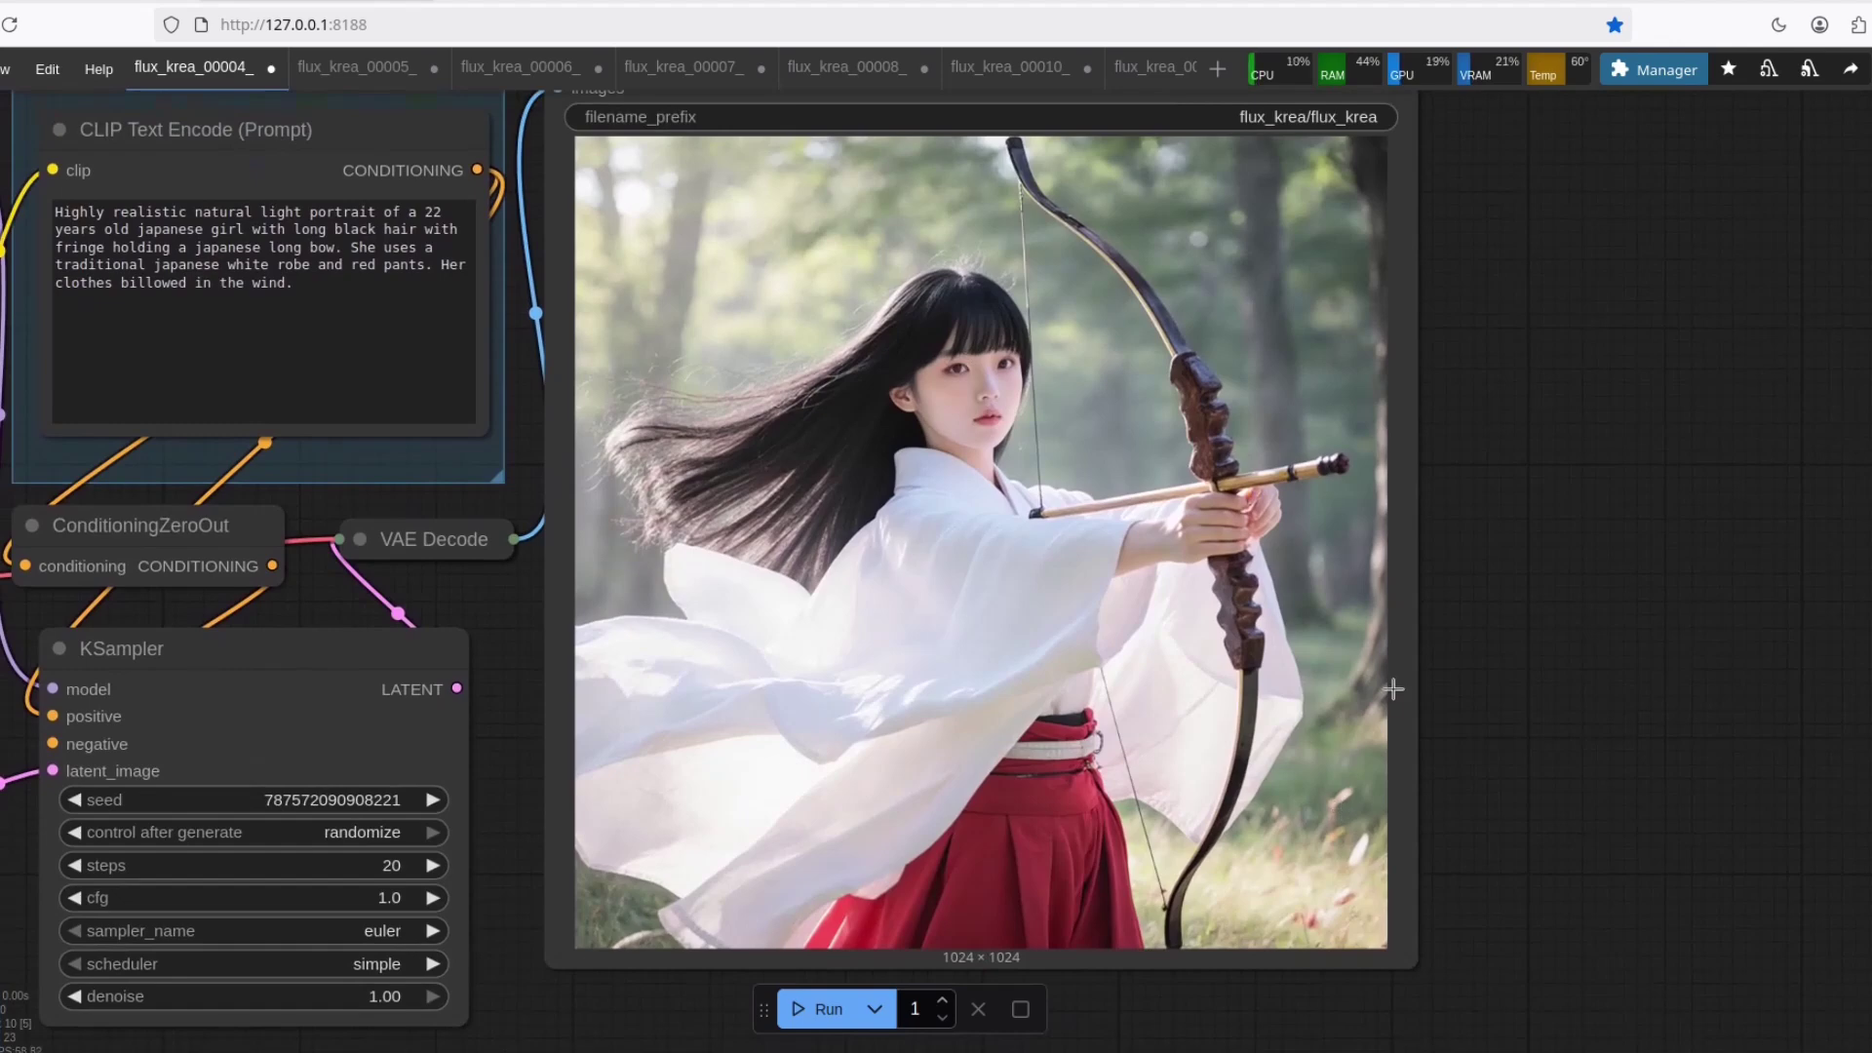
{"action": "scroll", "coordinate": [965, 420], "scroll_direction": "up", "scroll_amount": 3}
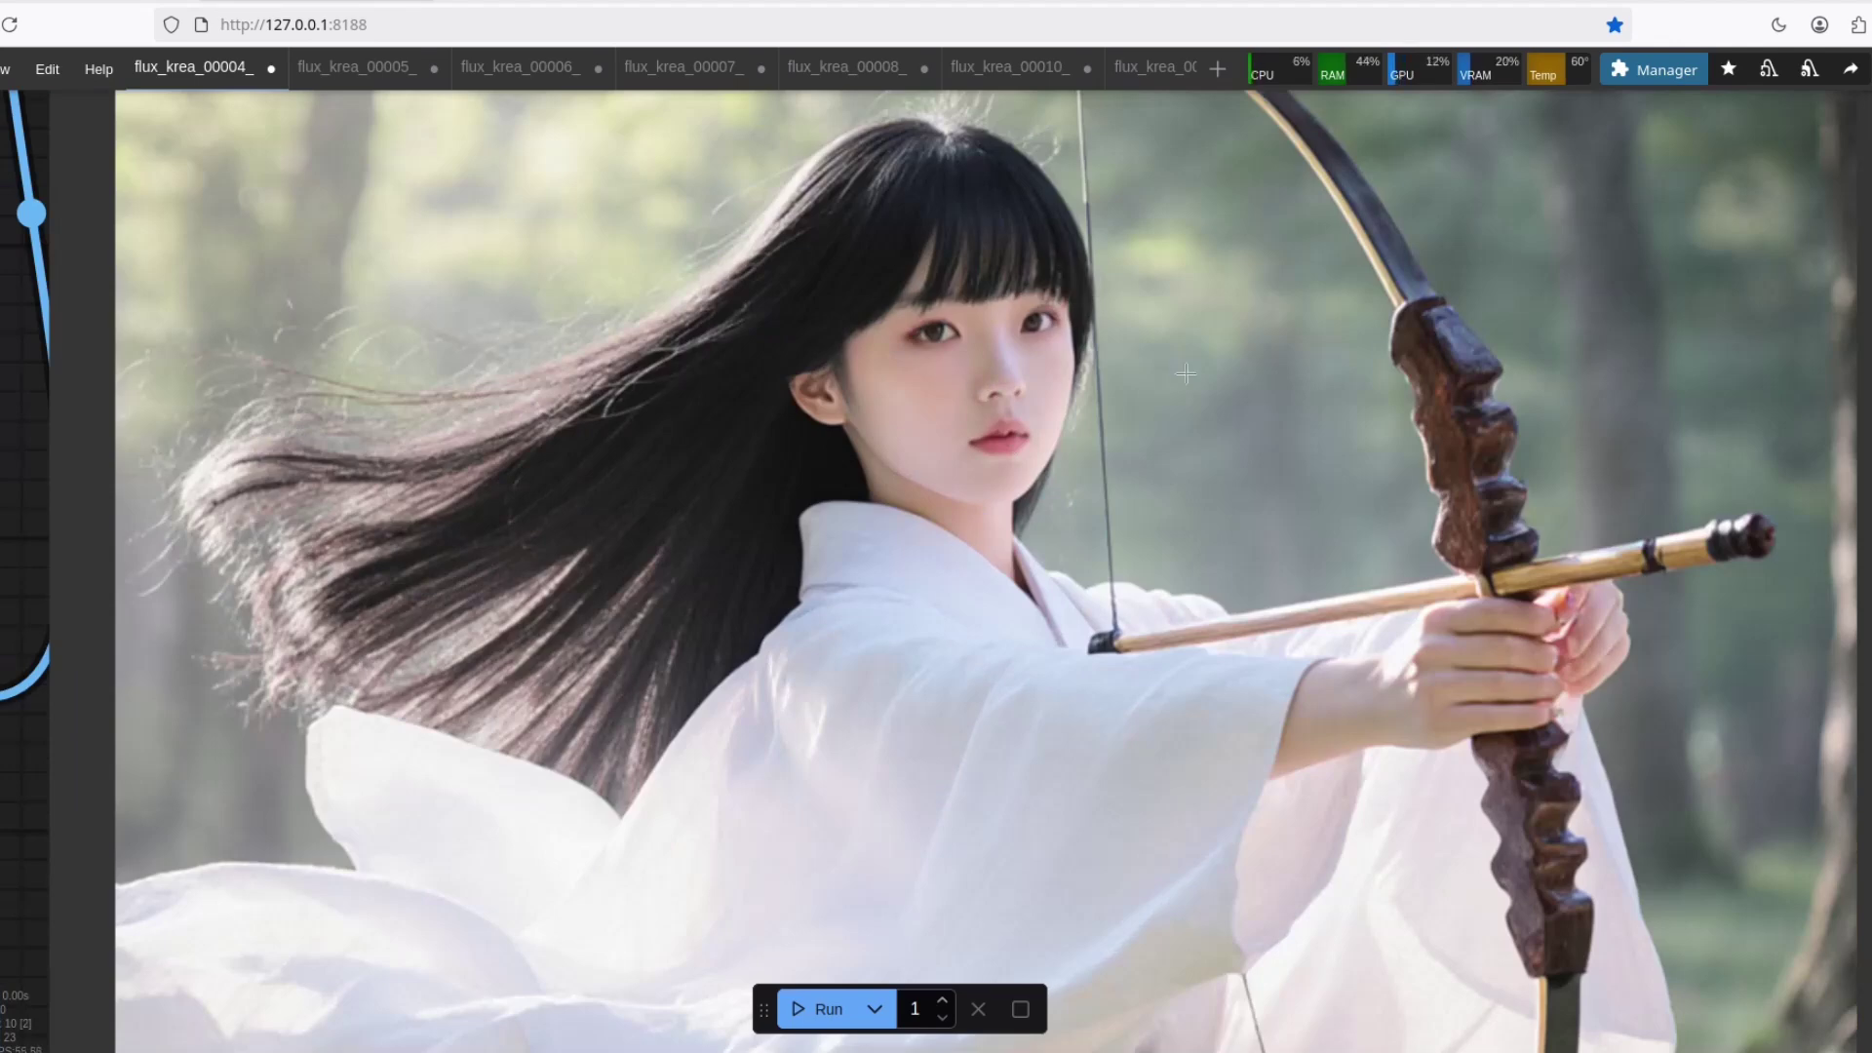
{"action": "scroll", "coordinate": [1186, 374], "scroll_direction": "down", "scroll_amount": 2}
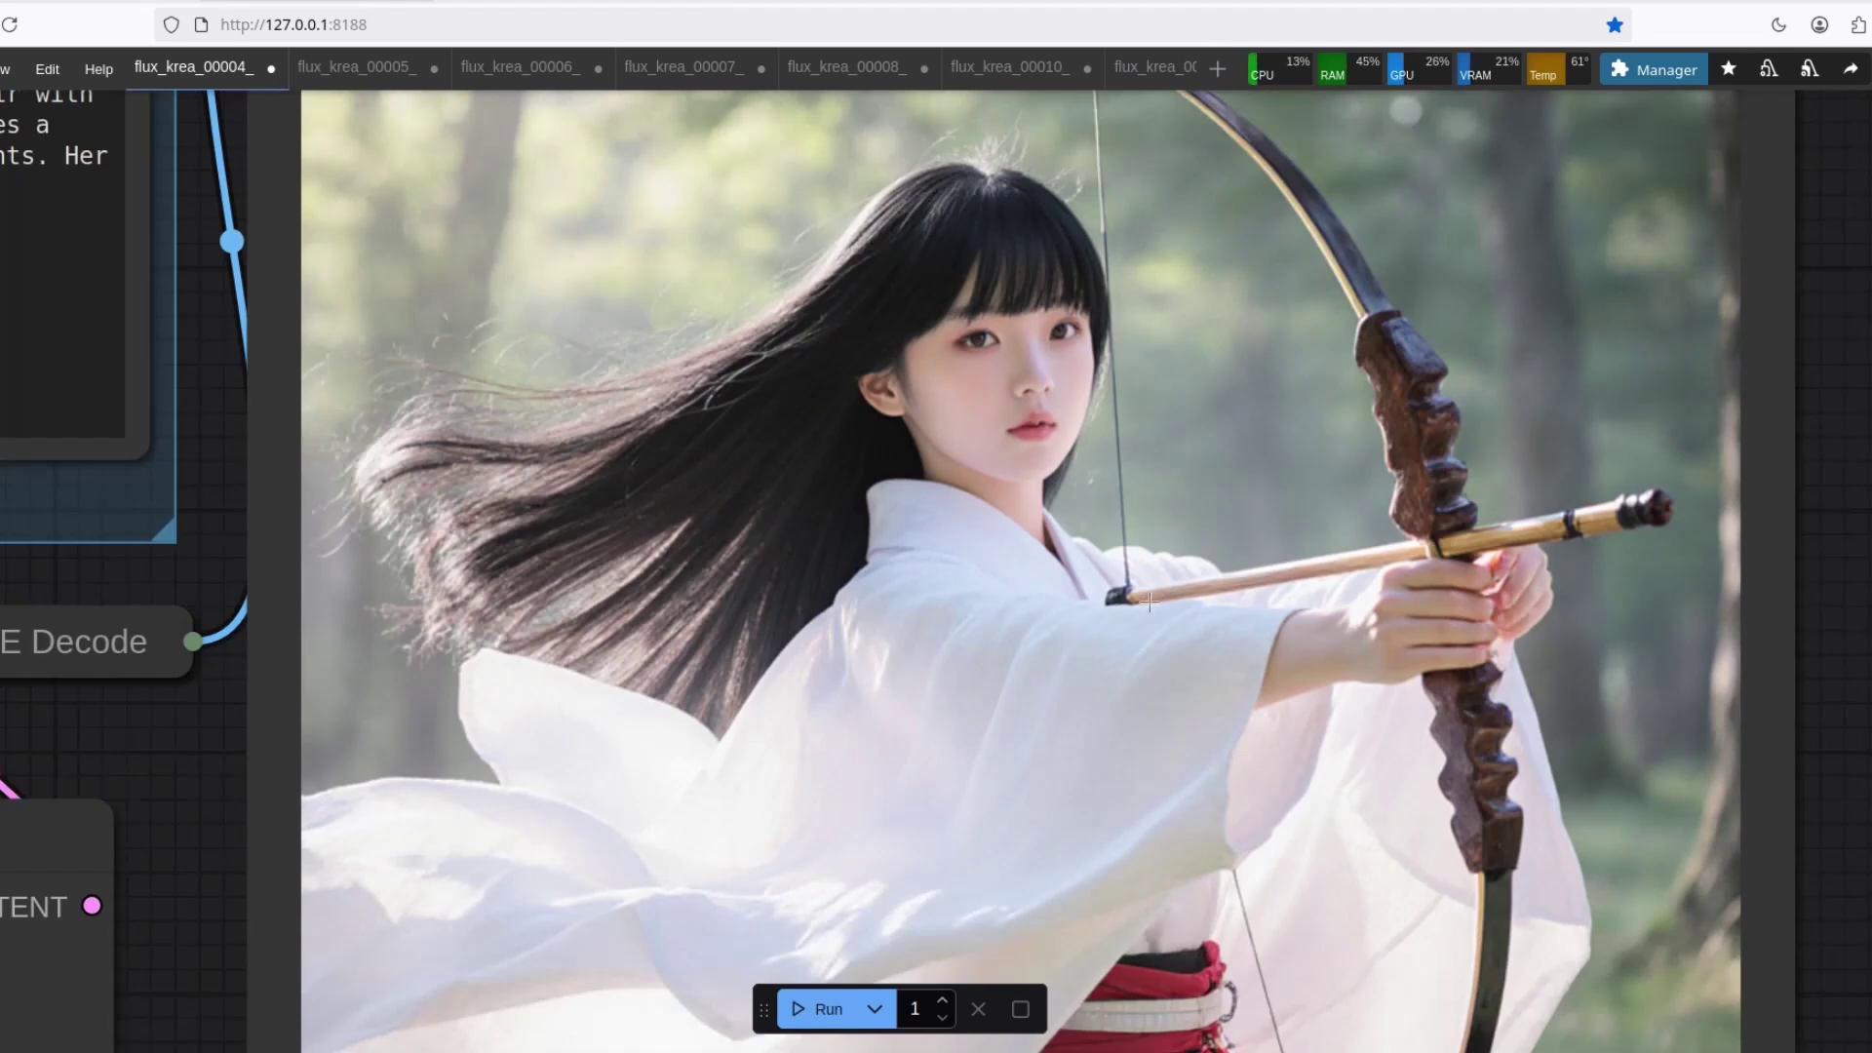
{"action": "scroll", "coordinate": [1112, 610], "scroll_direction": "down", "scroll_amount": 3}
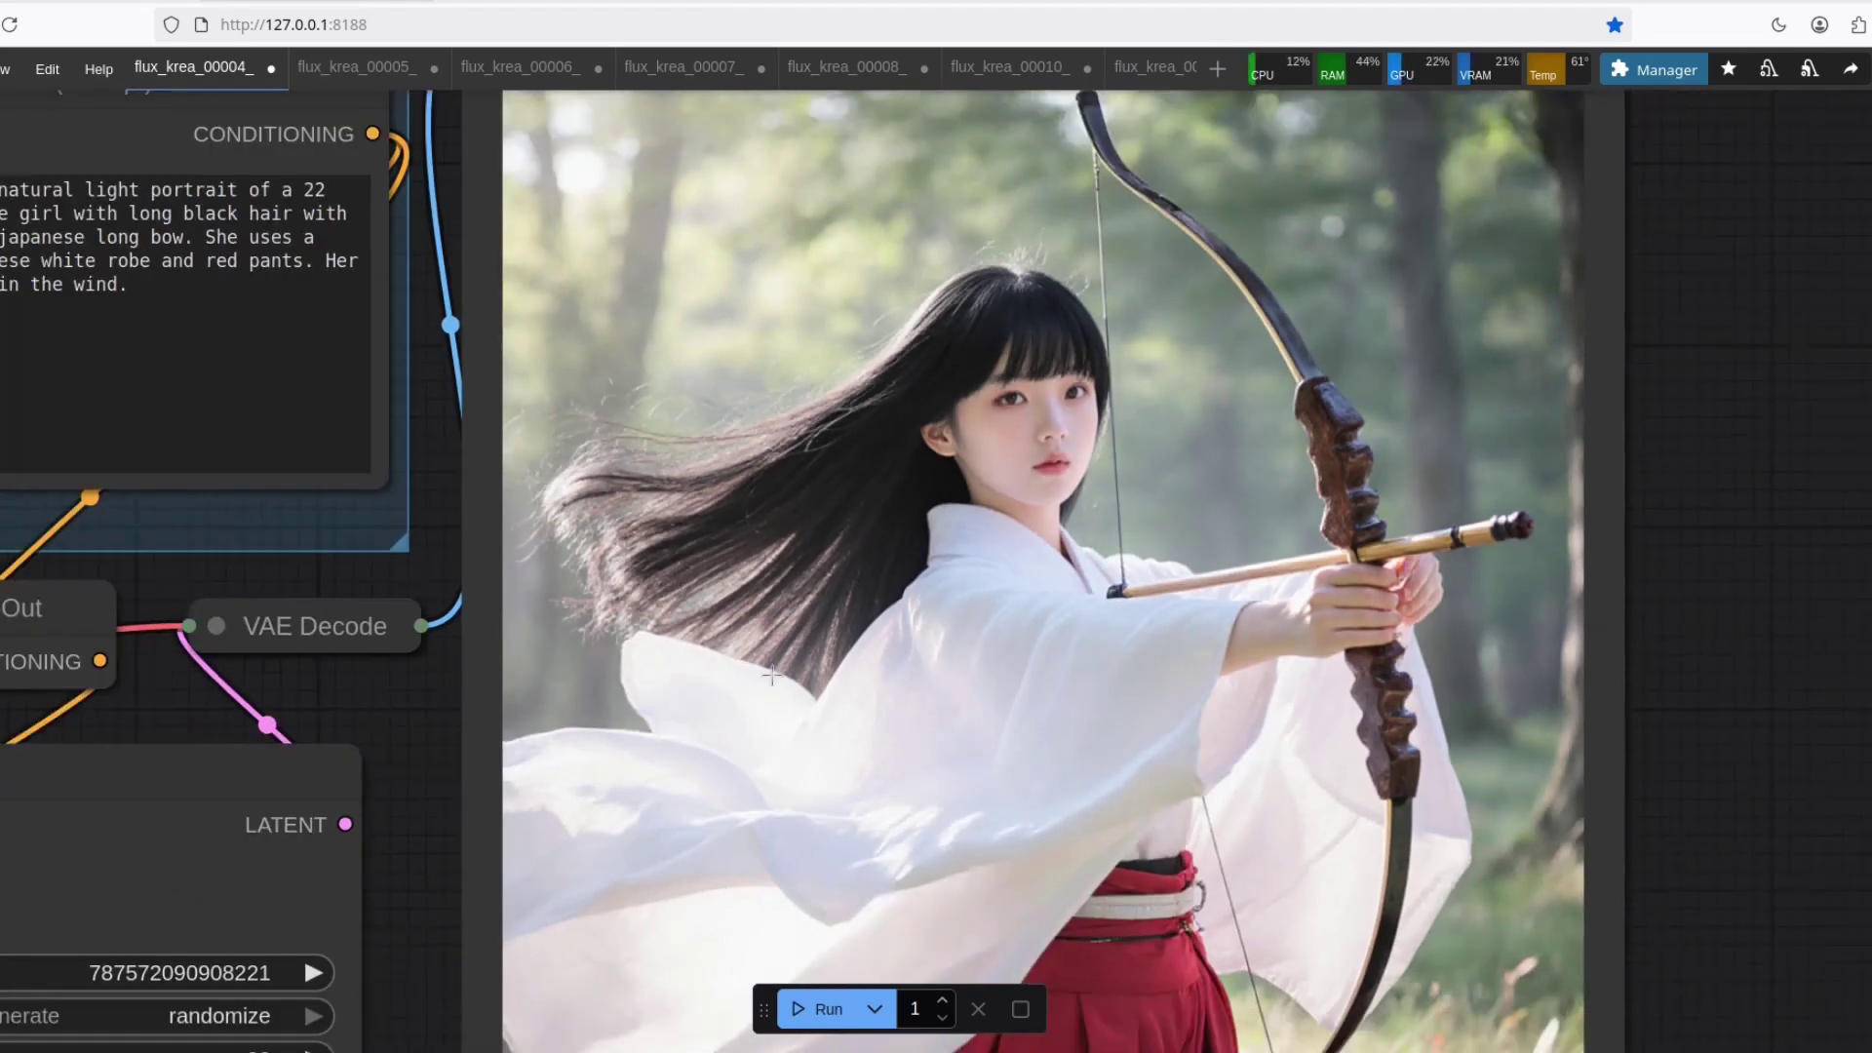
{"action": "scroll", "coordinate": [772, 675], "scroll_direction": "up", "scroll_amount": 4}
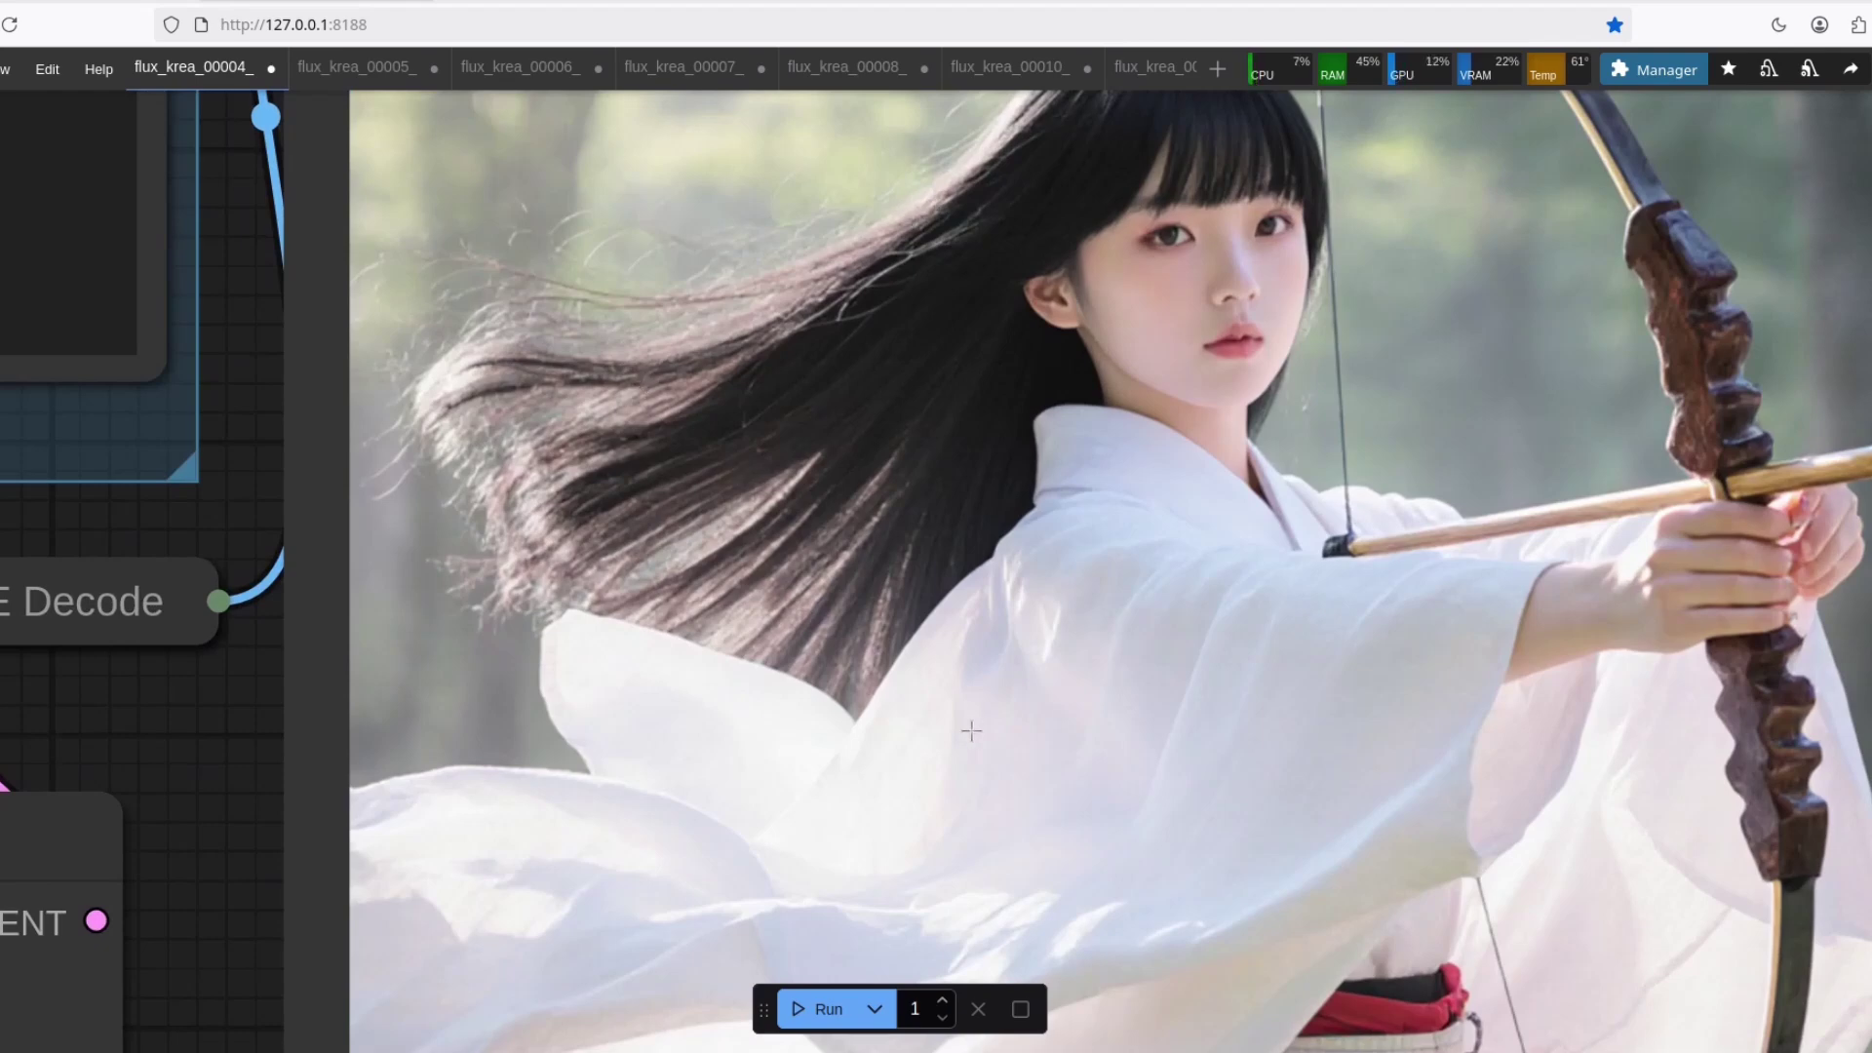
{"action": "scroll", "coordinate": [971, 722], "scroll_direction": "down", "scroll_amount": 2}
Step: Inspect the billowing white robe and red pants up close, and compare the whole image with its prompt
{"action": "left_click_drag", "start_coordinate": [1010, 771], "coordinate": [939, 438]}
{"action": "scroll", "coordinate": [904, 599], "scroll_direction": "up", "scroll_amount": 1}
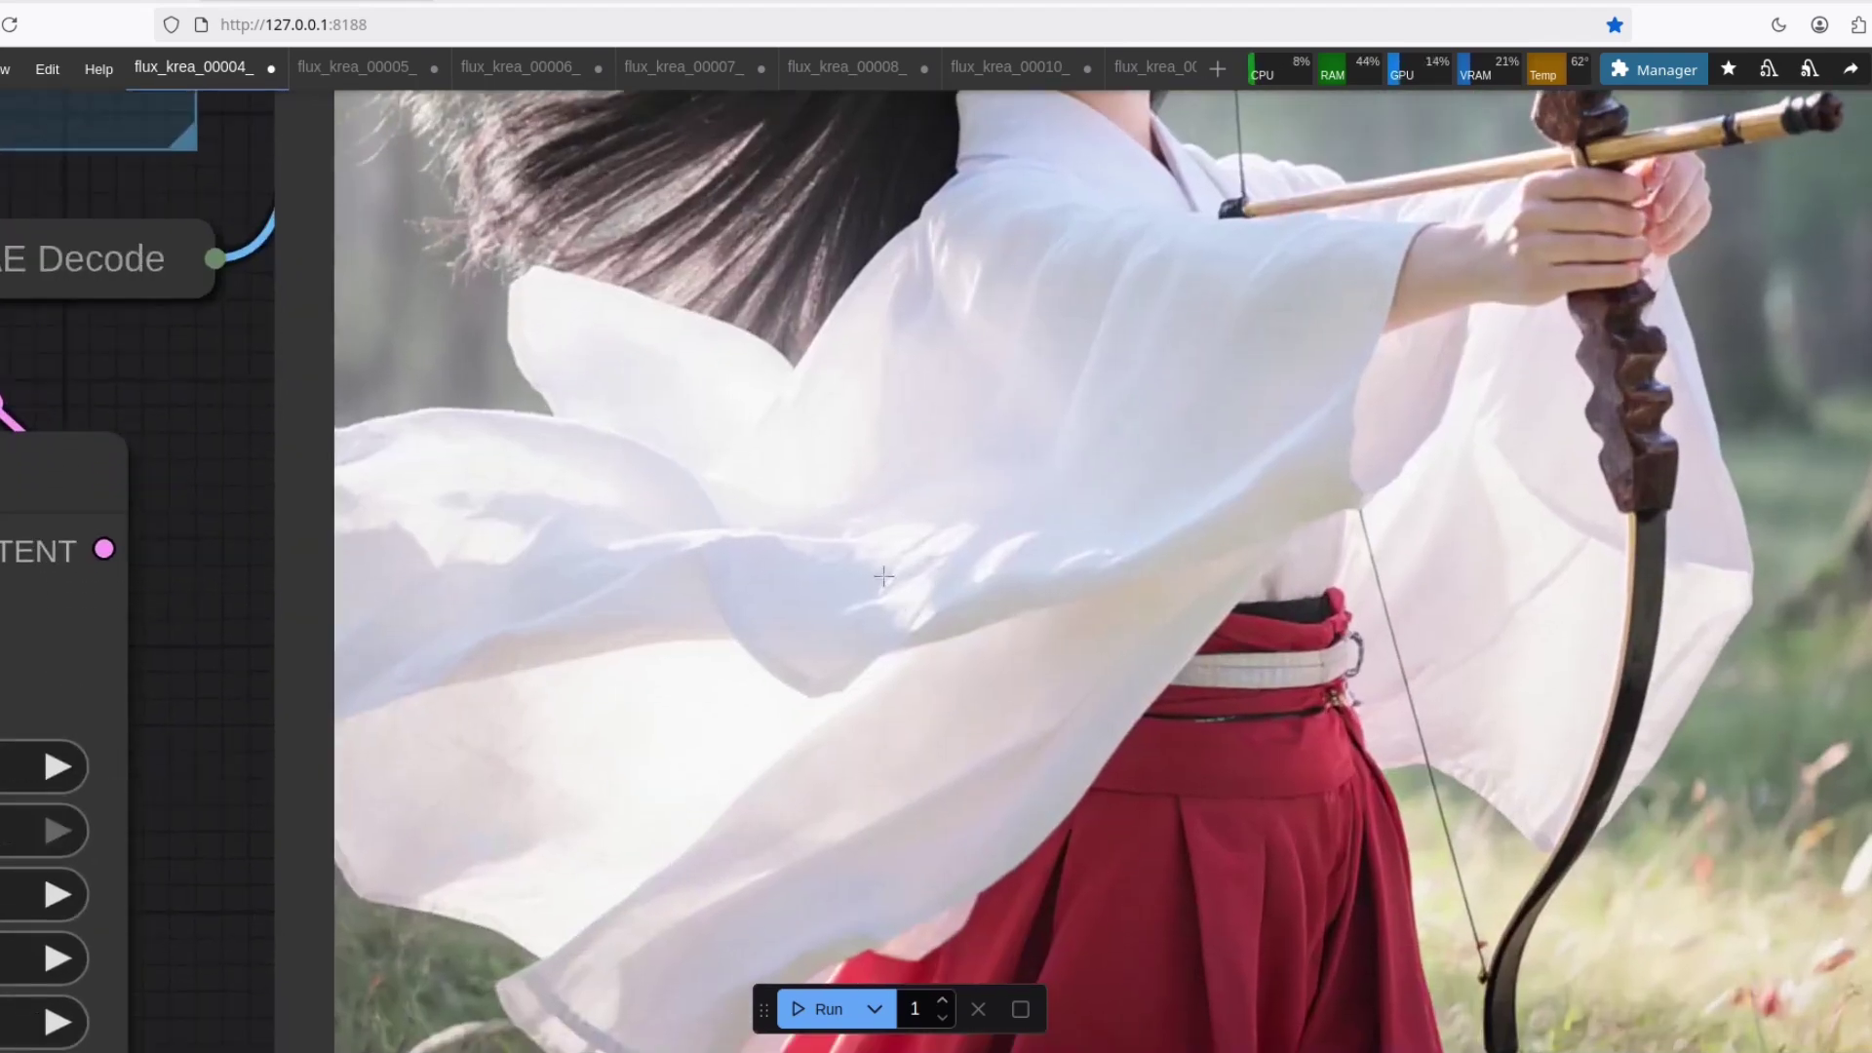
{"action": "scroll", "coordinate": [496, 564], "scroll_direction": "up", "scroll_amount": 2}
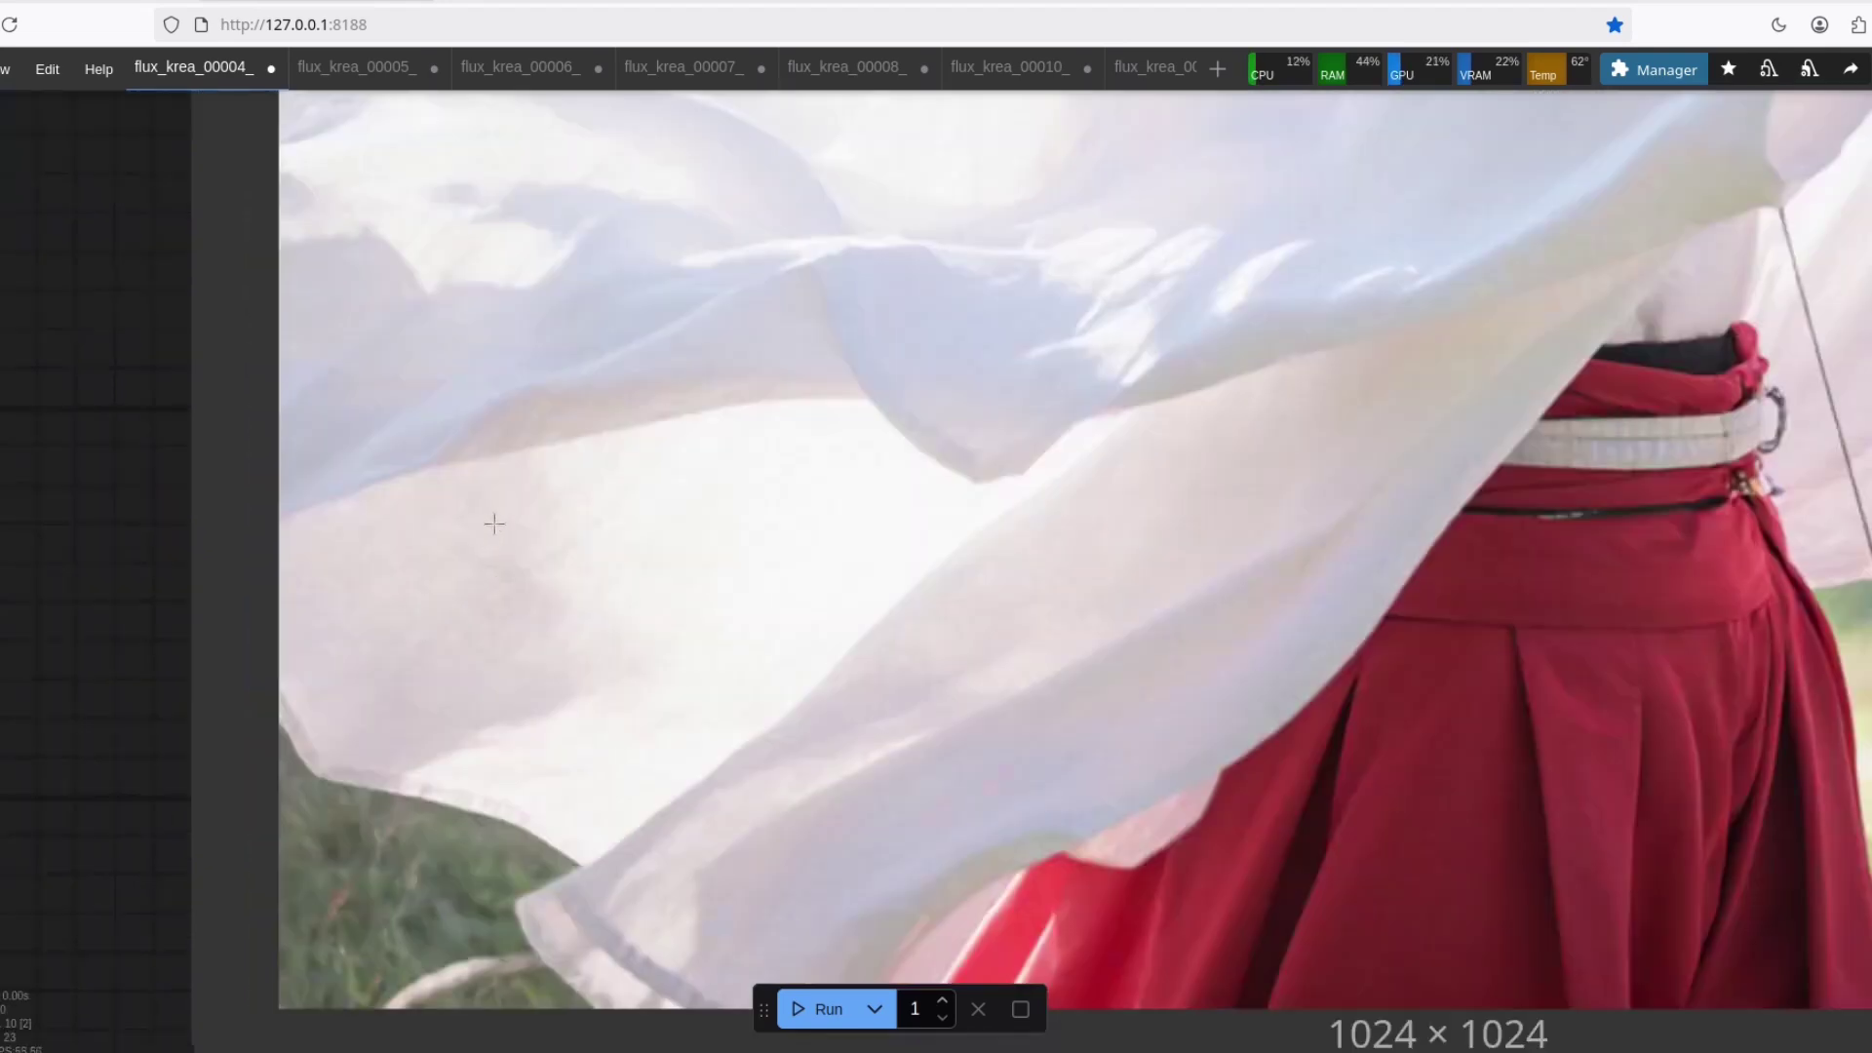
{"action": "scroll", "coordinate": [1014, 663], "scroll_direction": "down", "scroll_amount": 1}
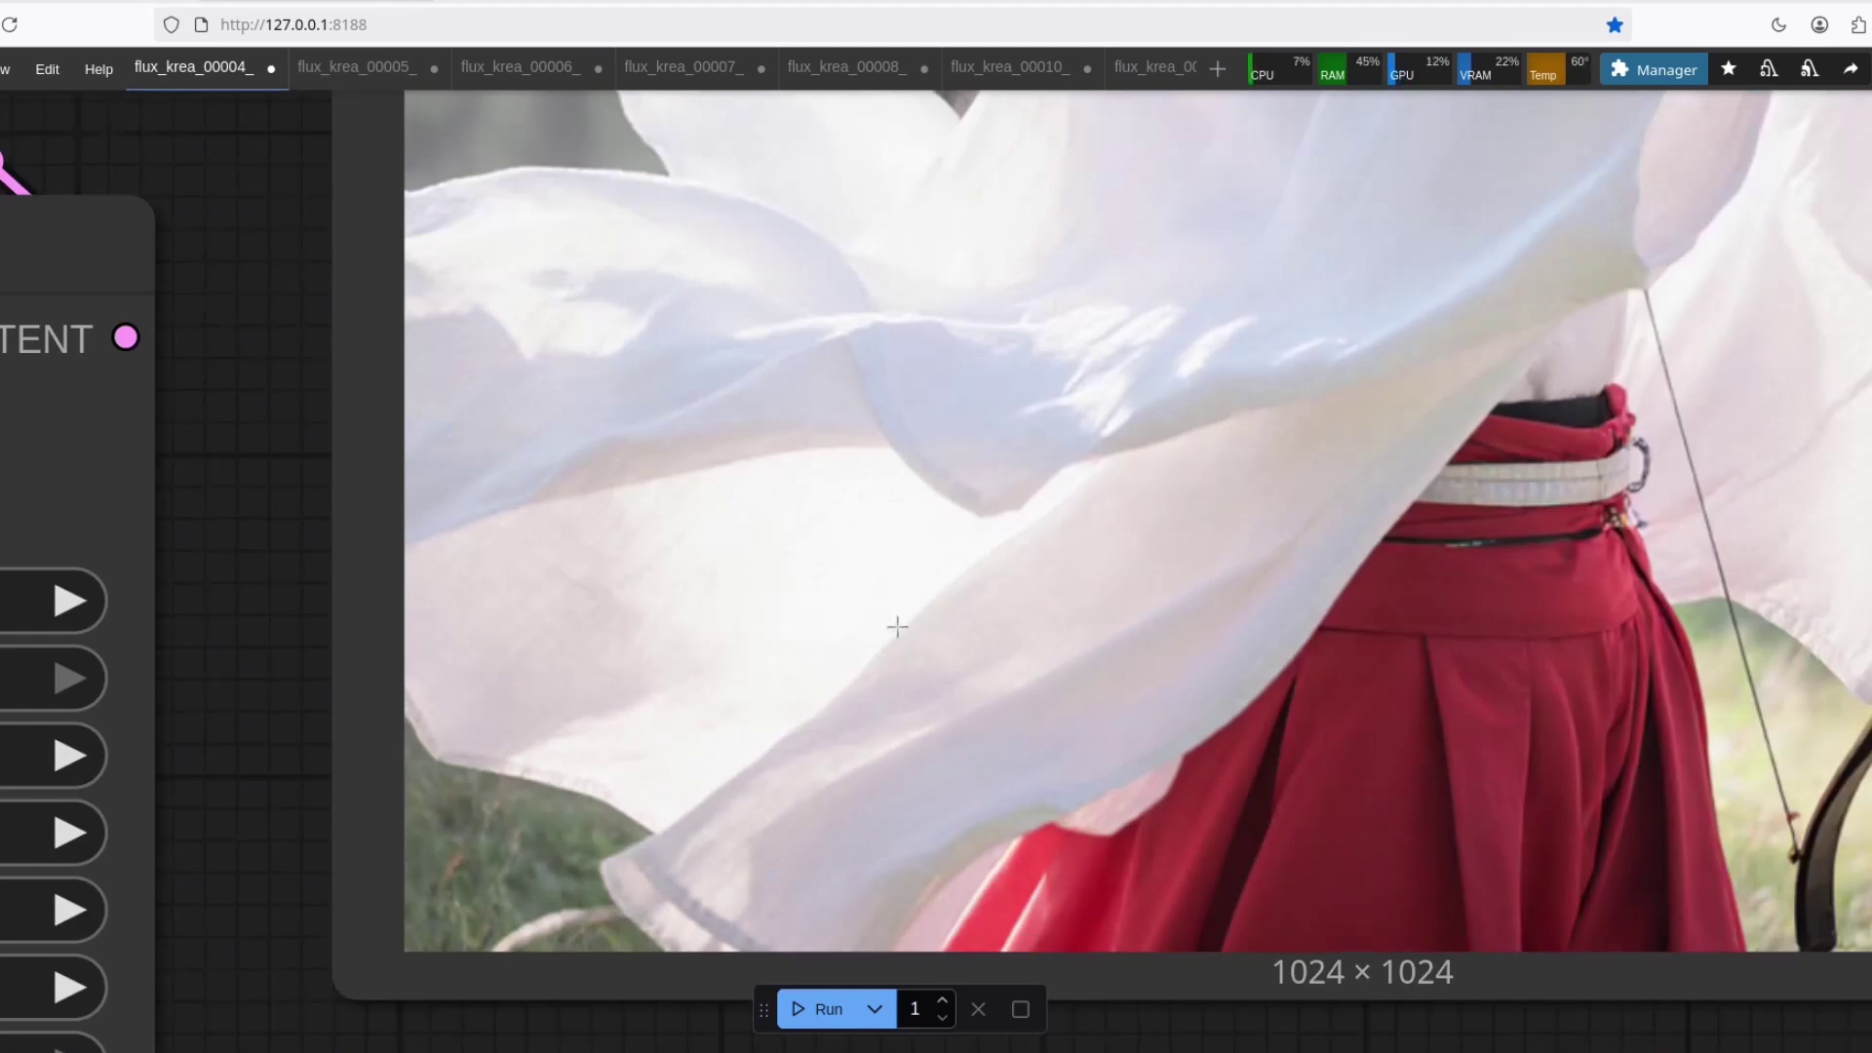
{"action": "scroll", "coordinate": [899, 627], "scroll_direction": "down", "scroll_amount": 1}
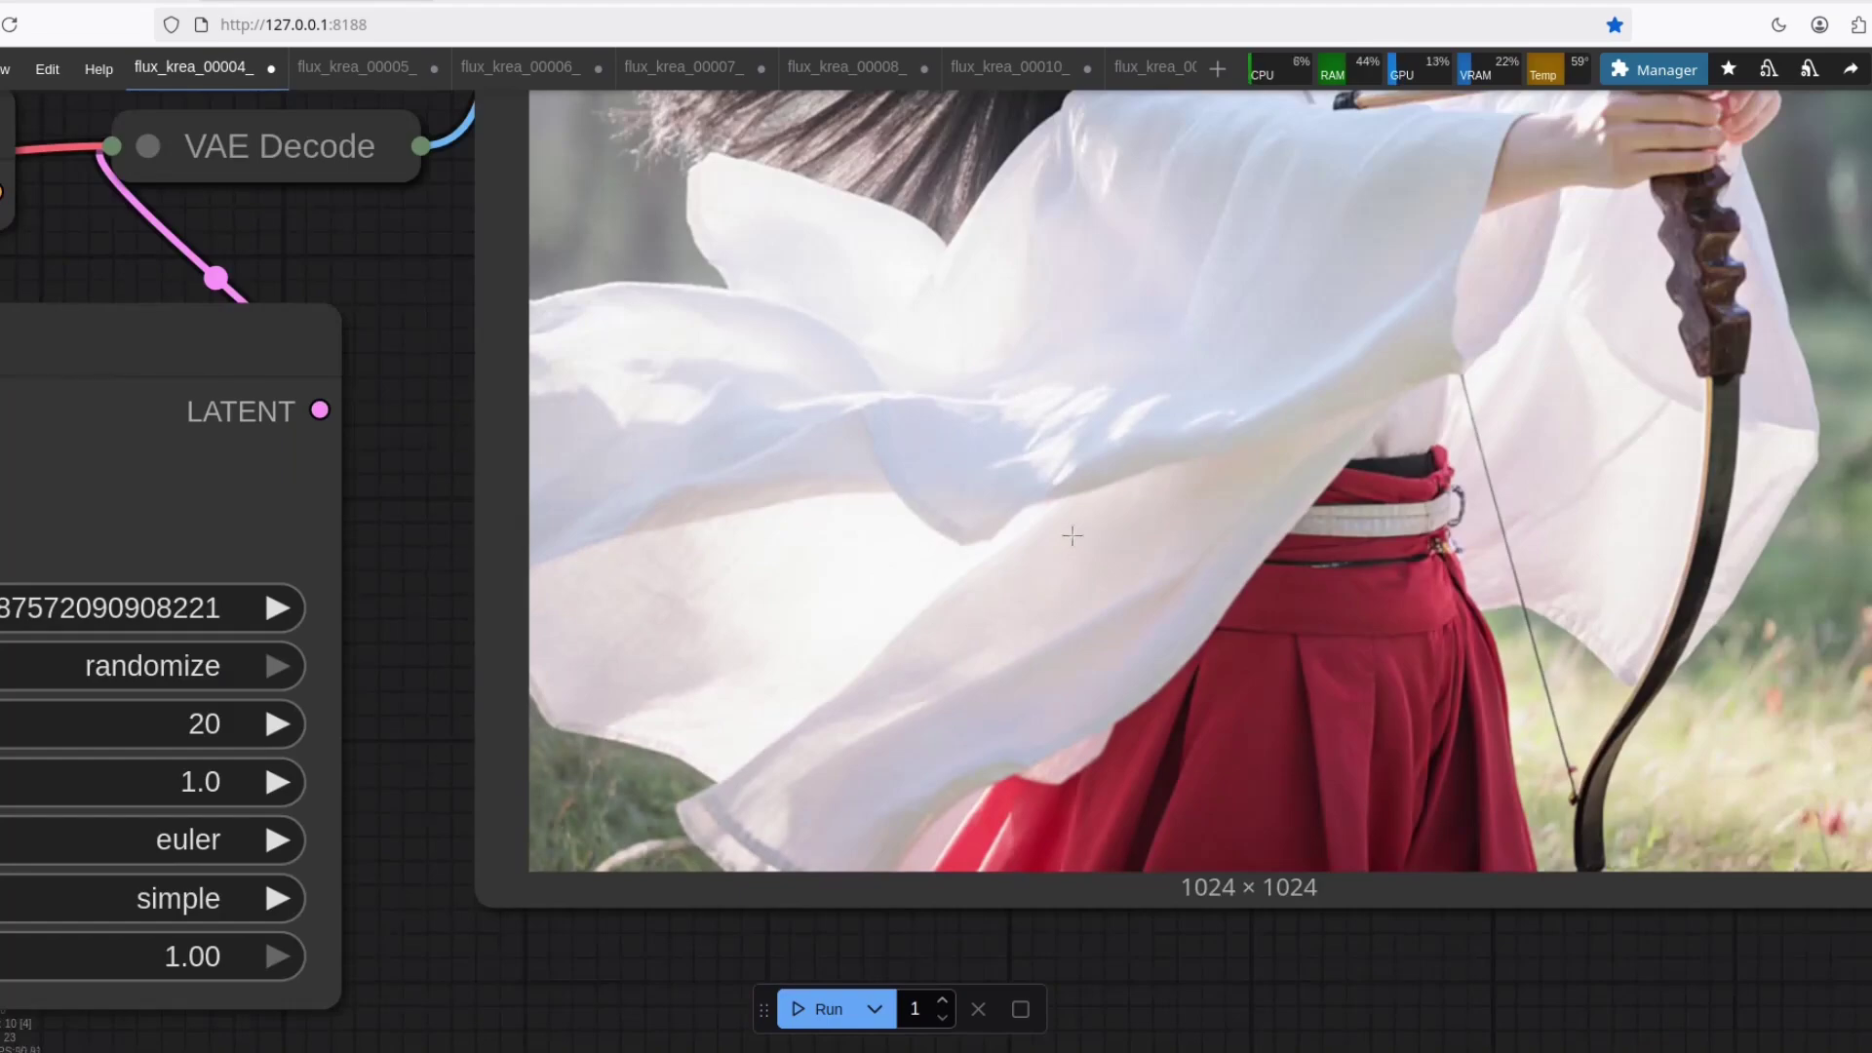
{"action": "scroll", "coordinate": [1156, 486], "scroll_direction": "down", "scroll_amount": 1}
{"action": "scroll", "coordinate": [1498, 327], "scroll_direction": "down", "scroll_amount": 2}
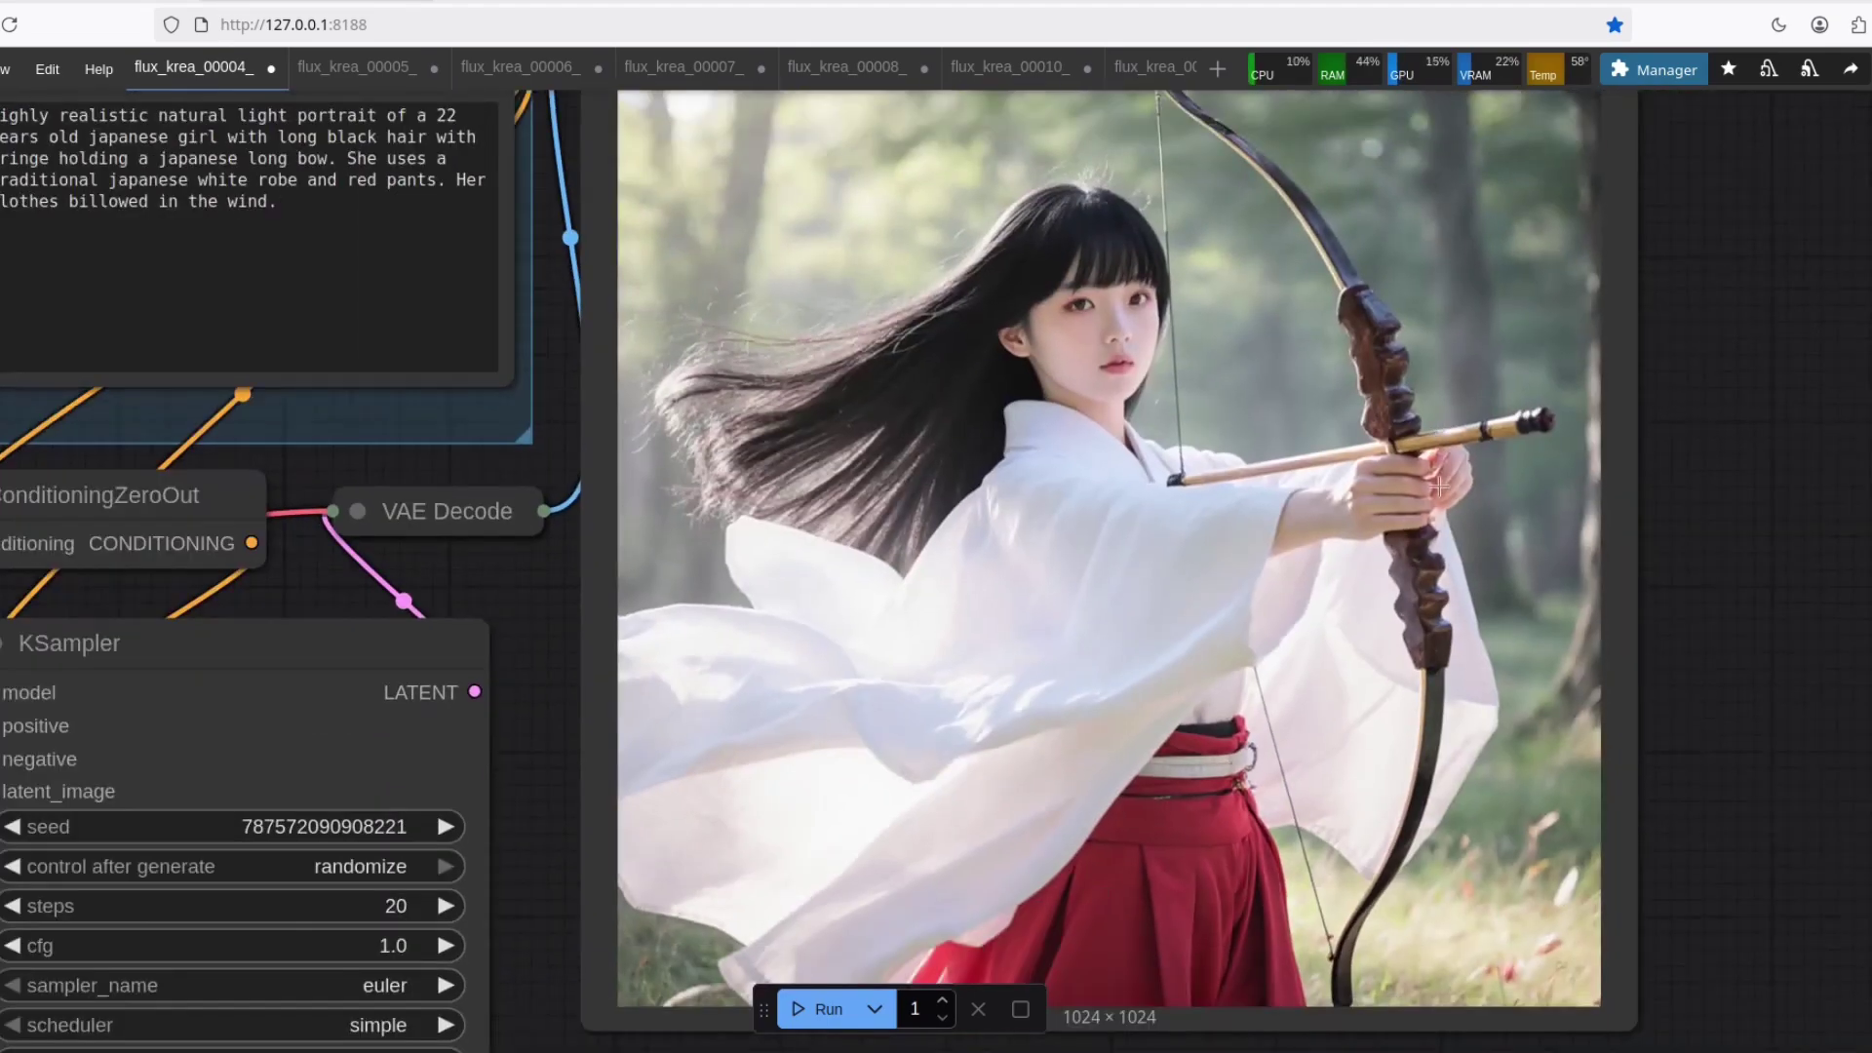
{"action": "scroll", "coordinate": [1721, 491], "scroll_direction": "down", "scroll_amount": 1}
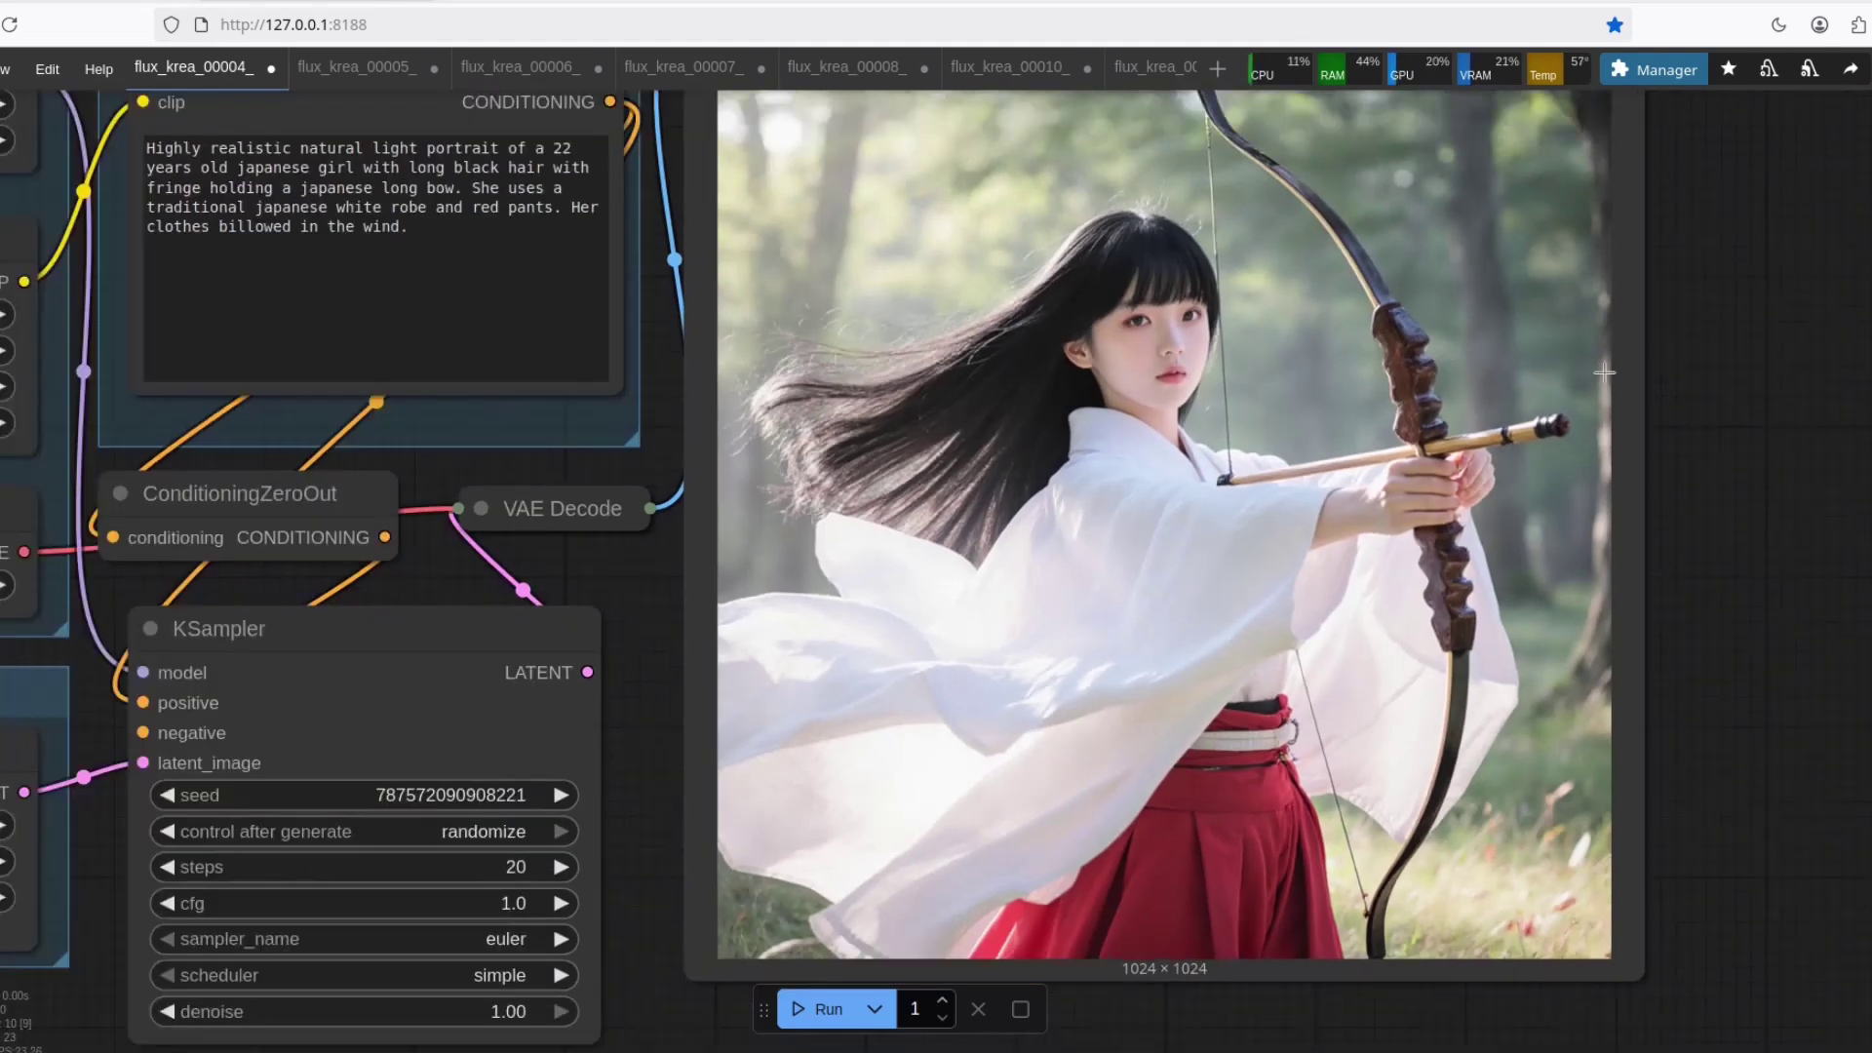
{"action": "scroll", "coordinate": [1507, 483], "scroll_direction": "down", "scroll_amount": 1}
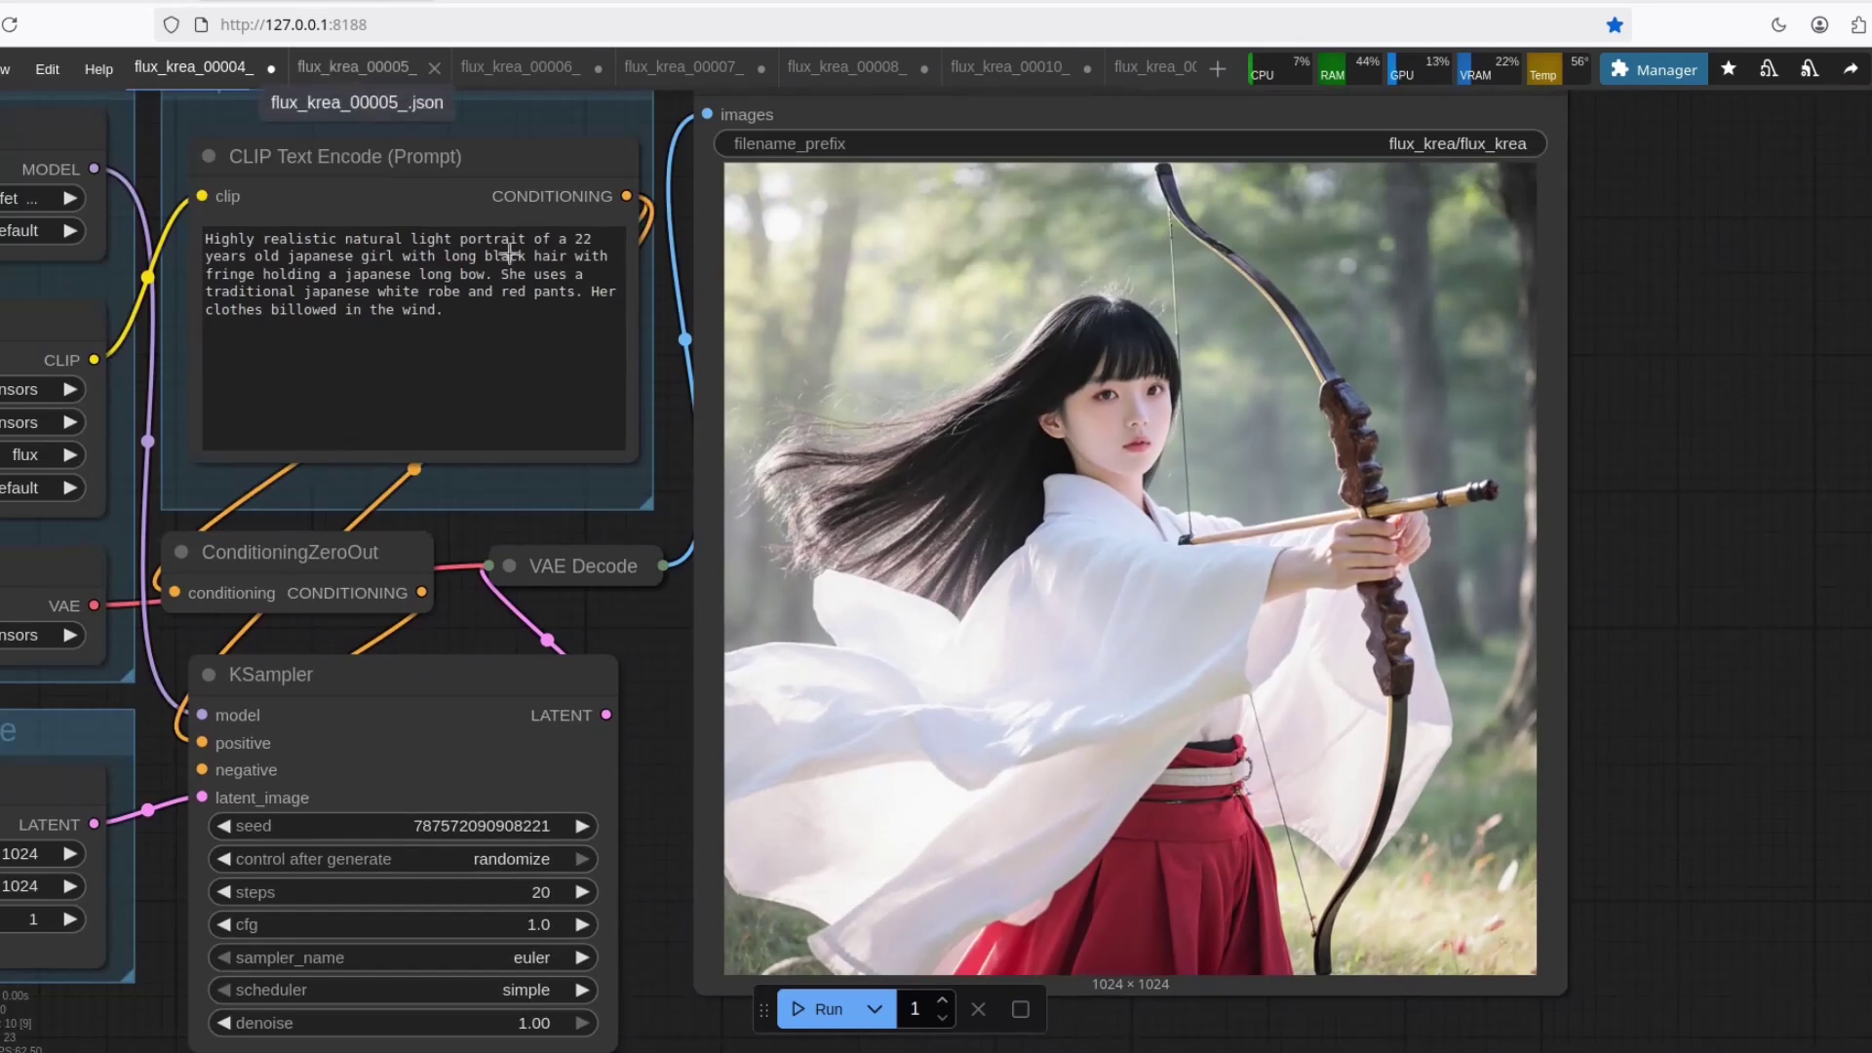
Step: Open the flux_krea_00005_ workflow and check its one-handed bow prompt against the hands in the generated image
{"action": "left_click", "coordinate": [356, 67]}
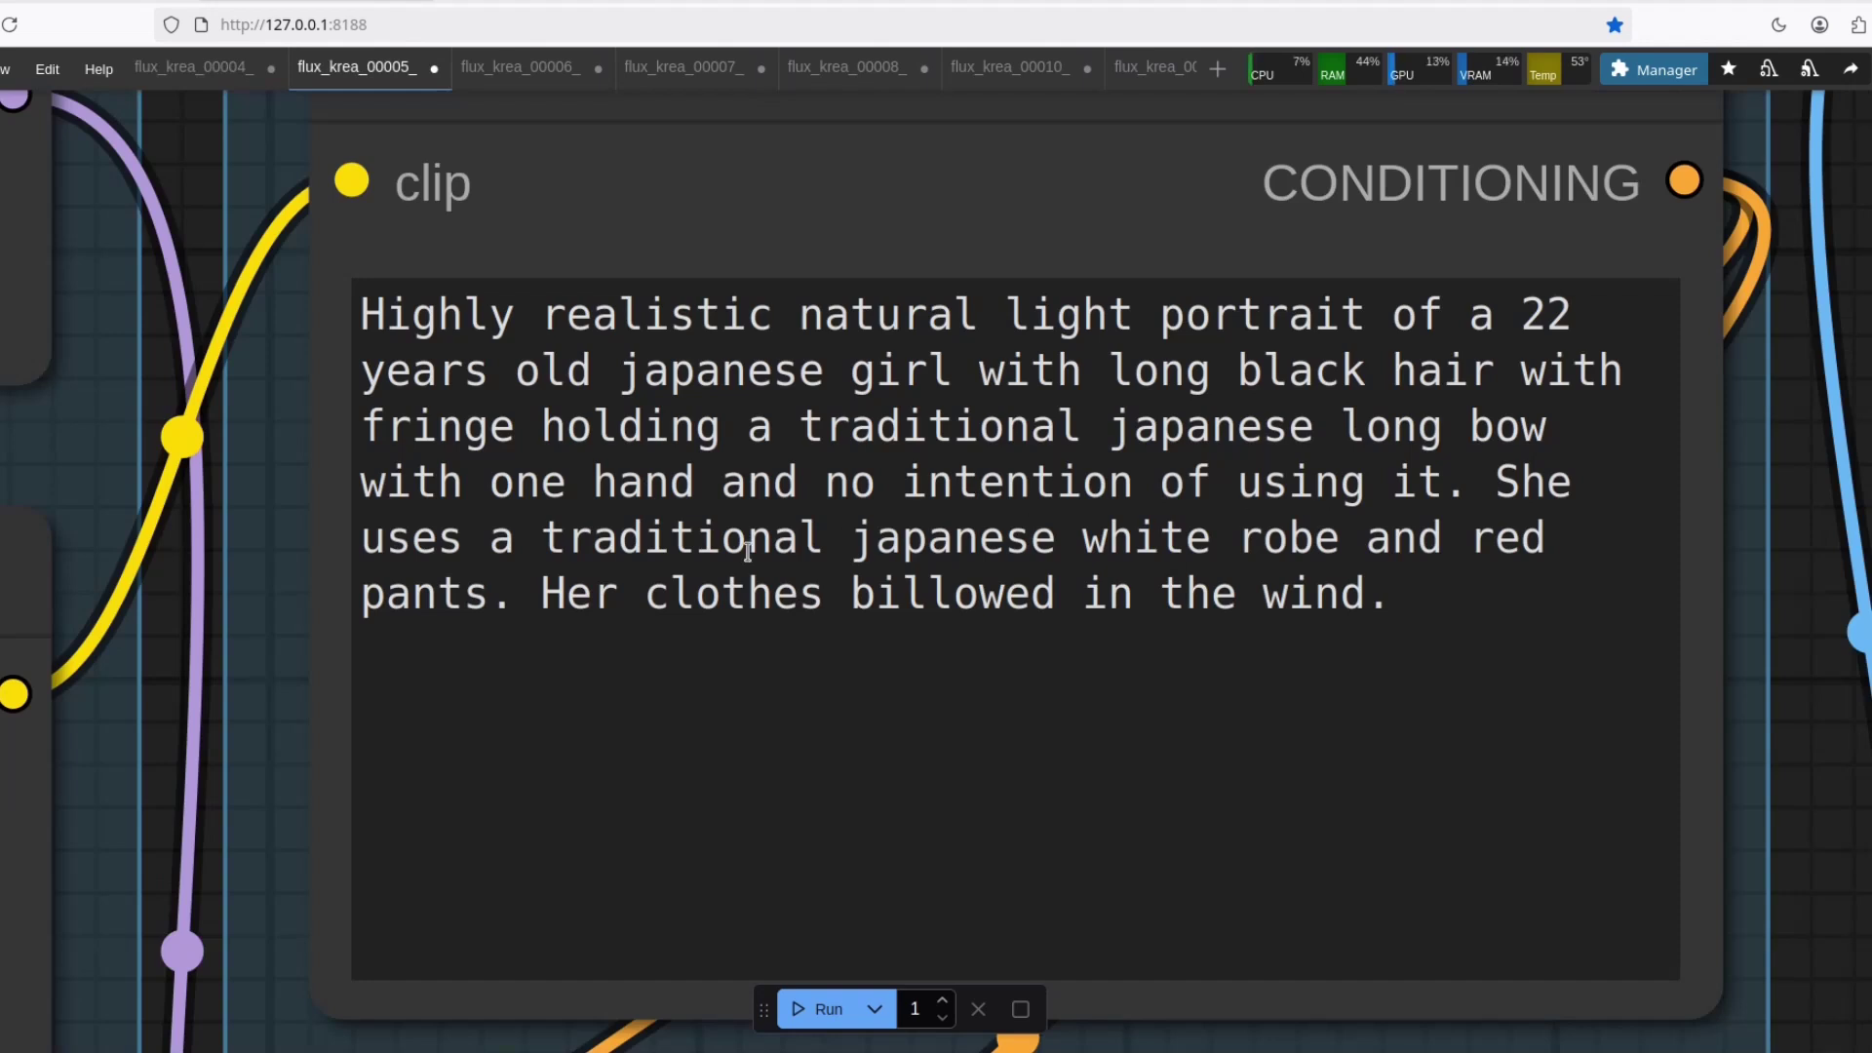
{"action": "left_click_drag", "start_coordinate": [502, 485], "coordinate": [1206, 479]}
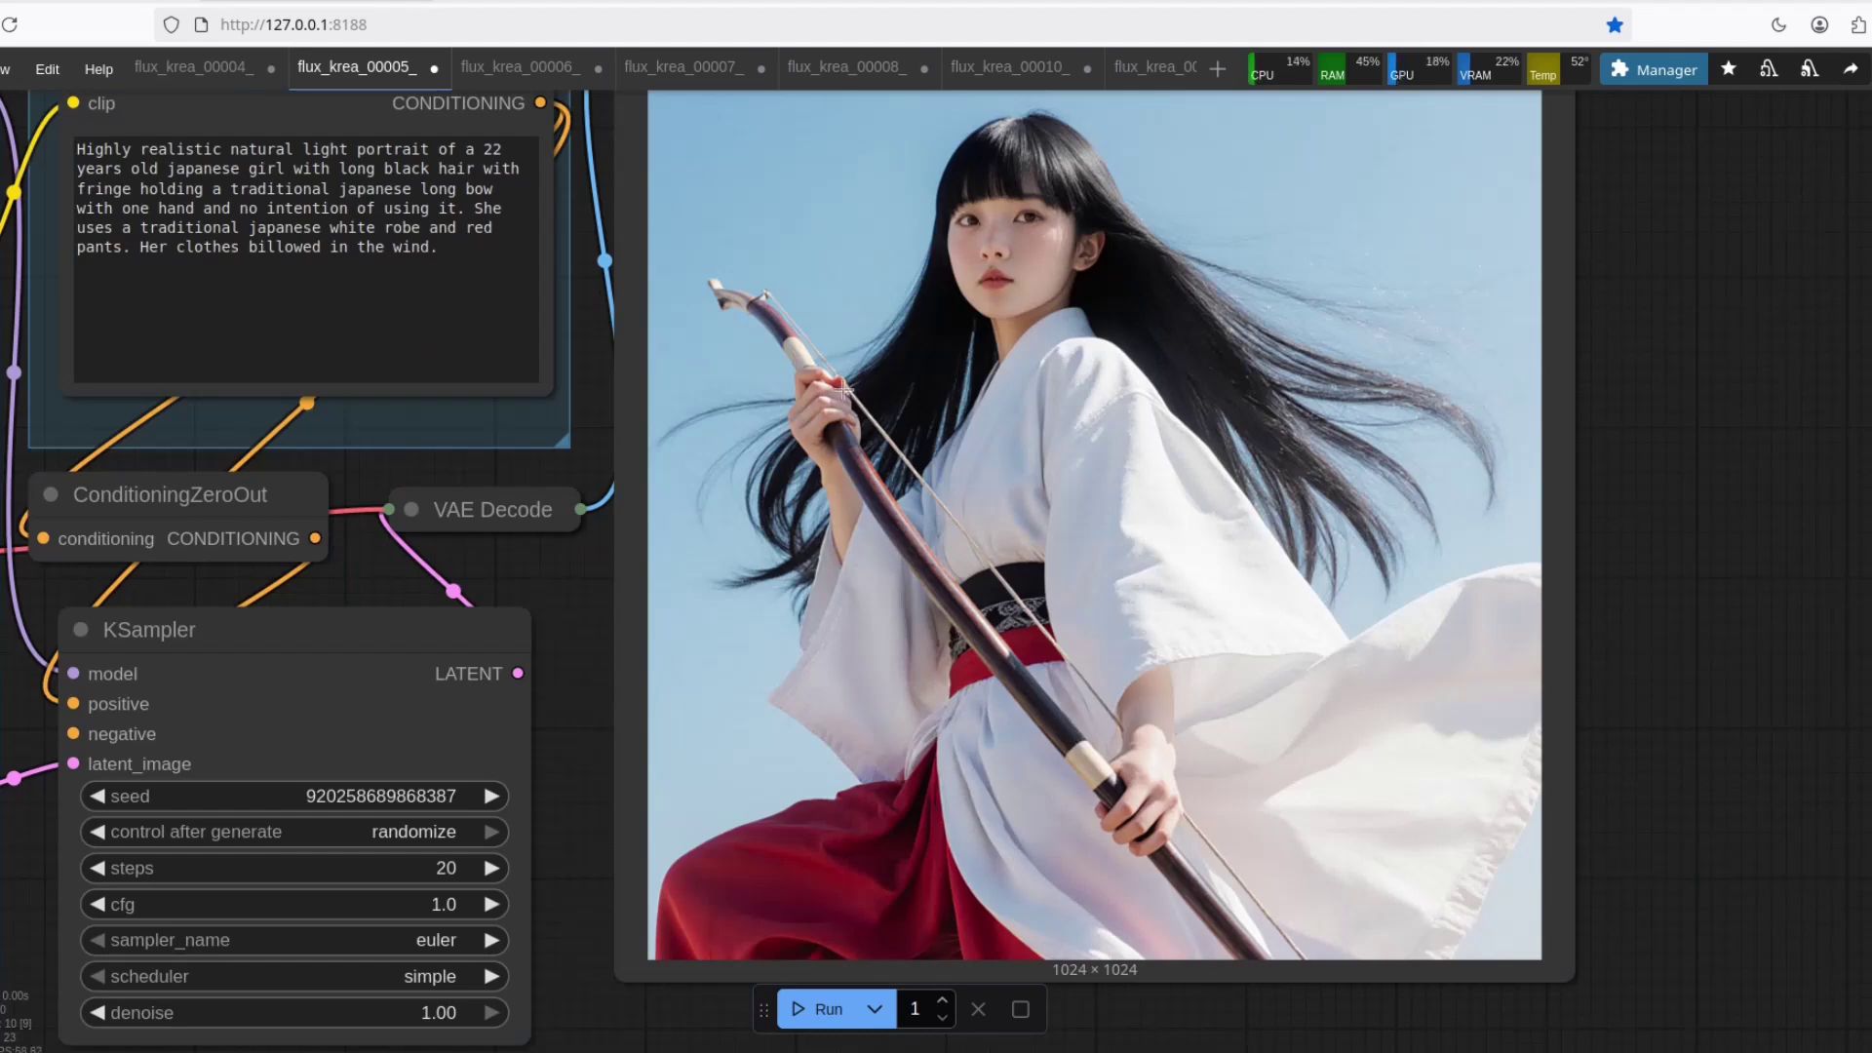
{"action": "scroll", "coordinate": [1064, 791], "scroll_direction": "up", "scroll_amount": 6}
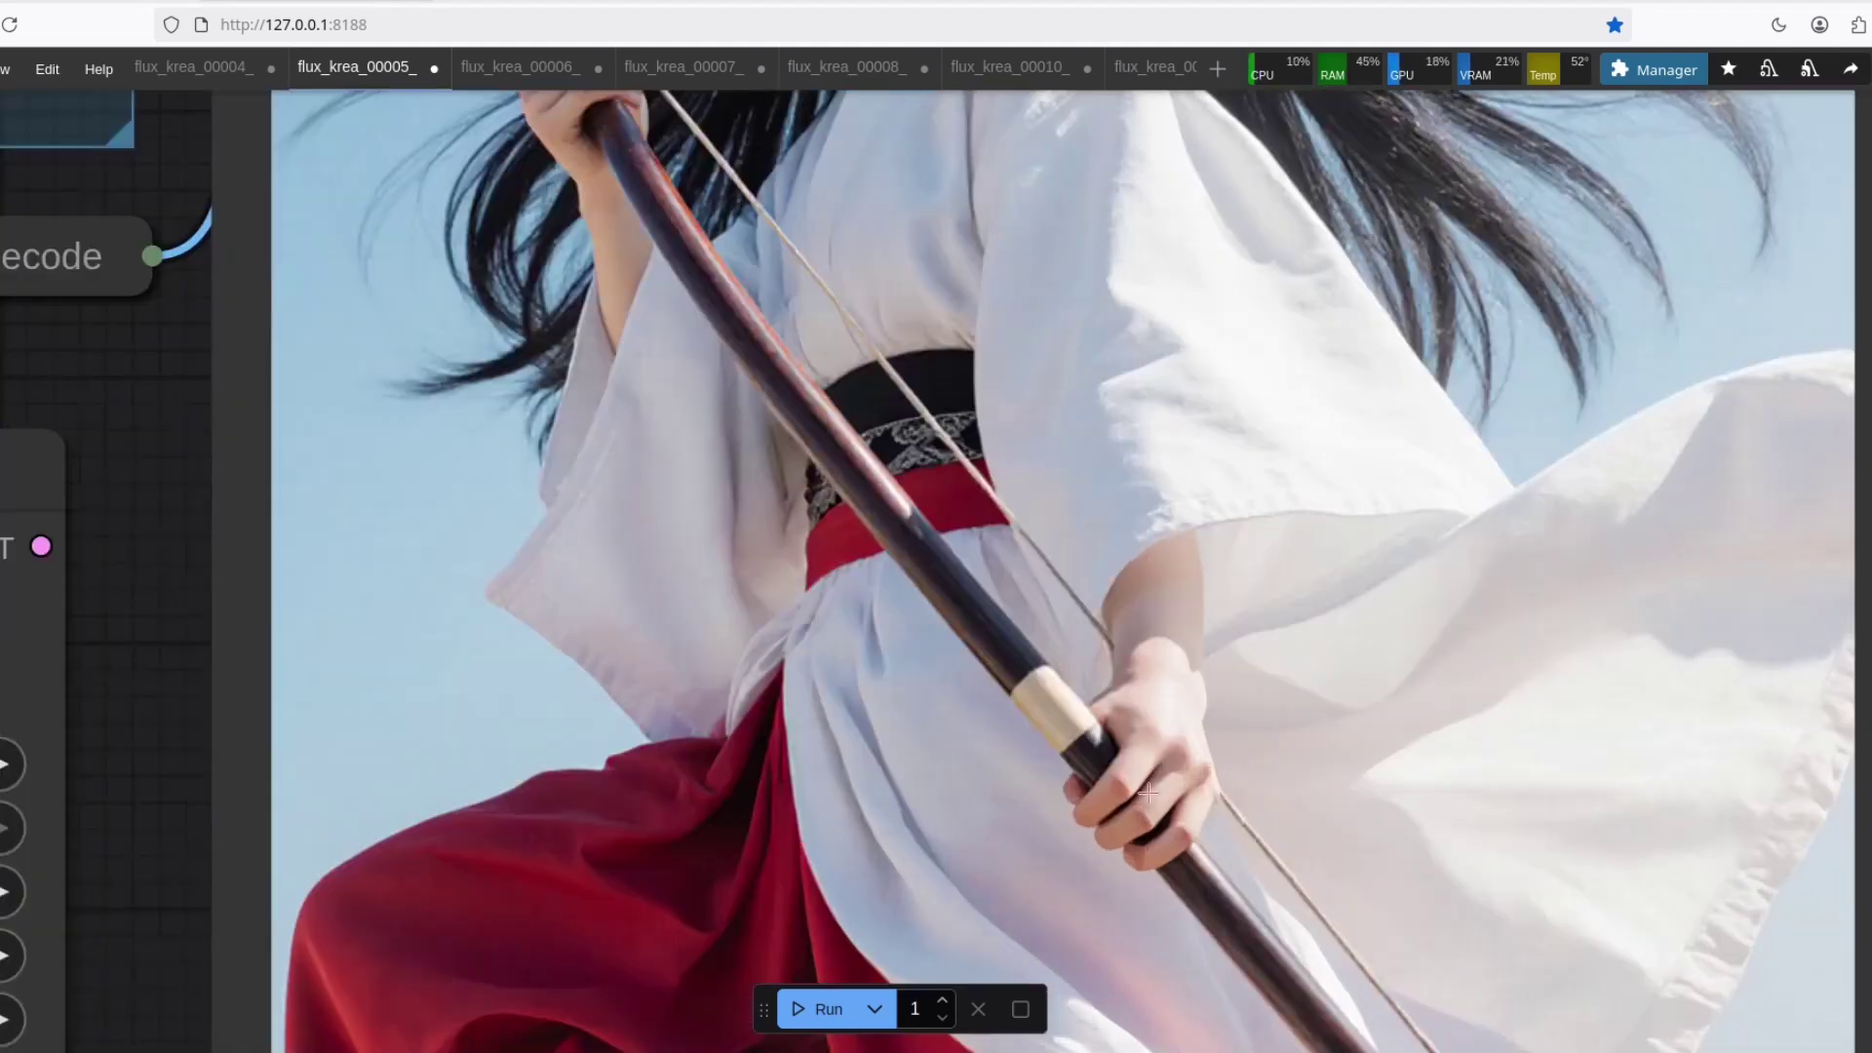
{"action": "scroll", "coordinate": [1145, 755], "scroll_direction": "down", "scroll_amount": 6}
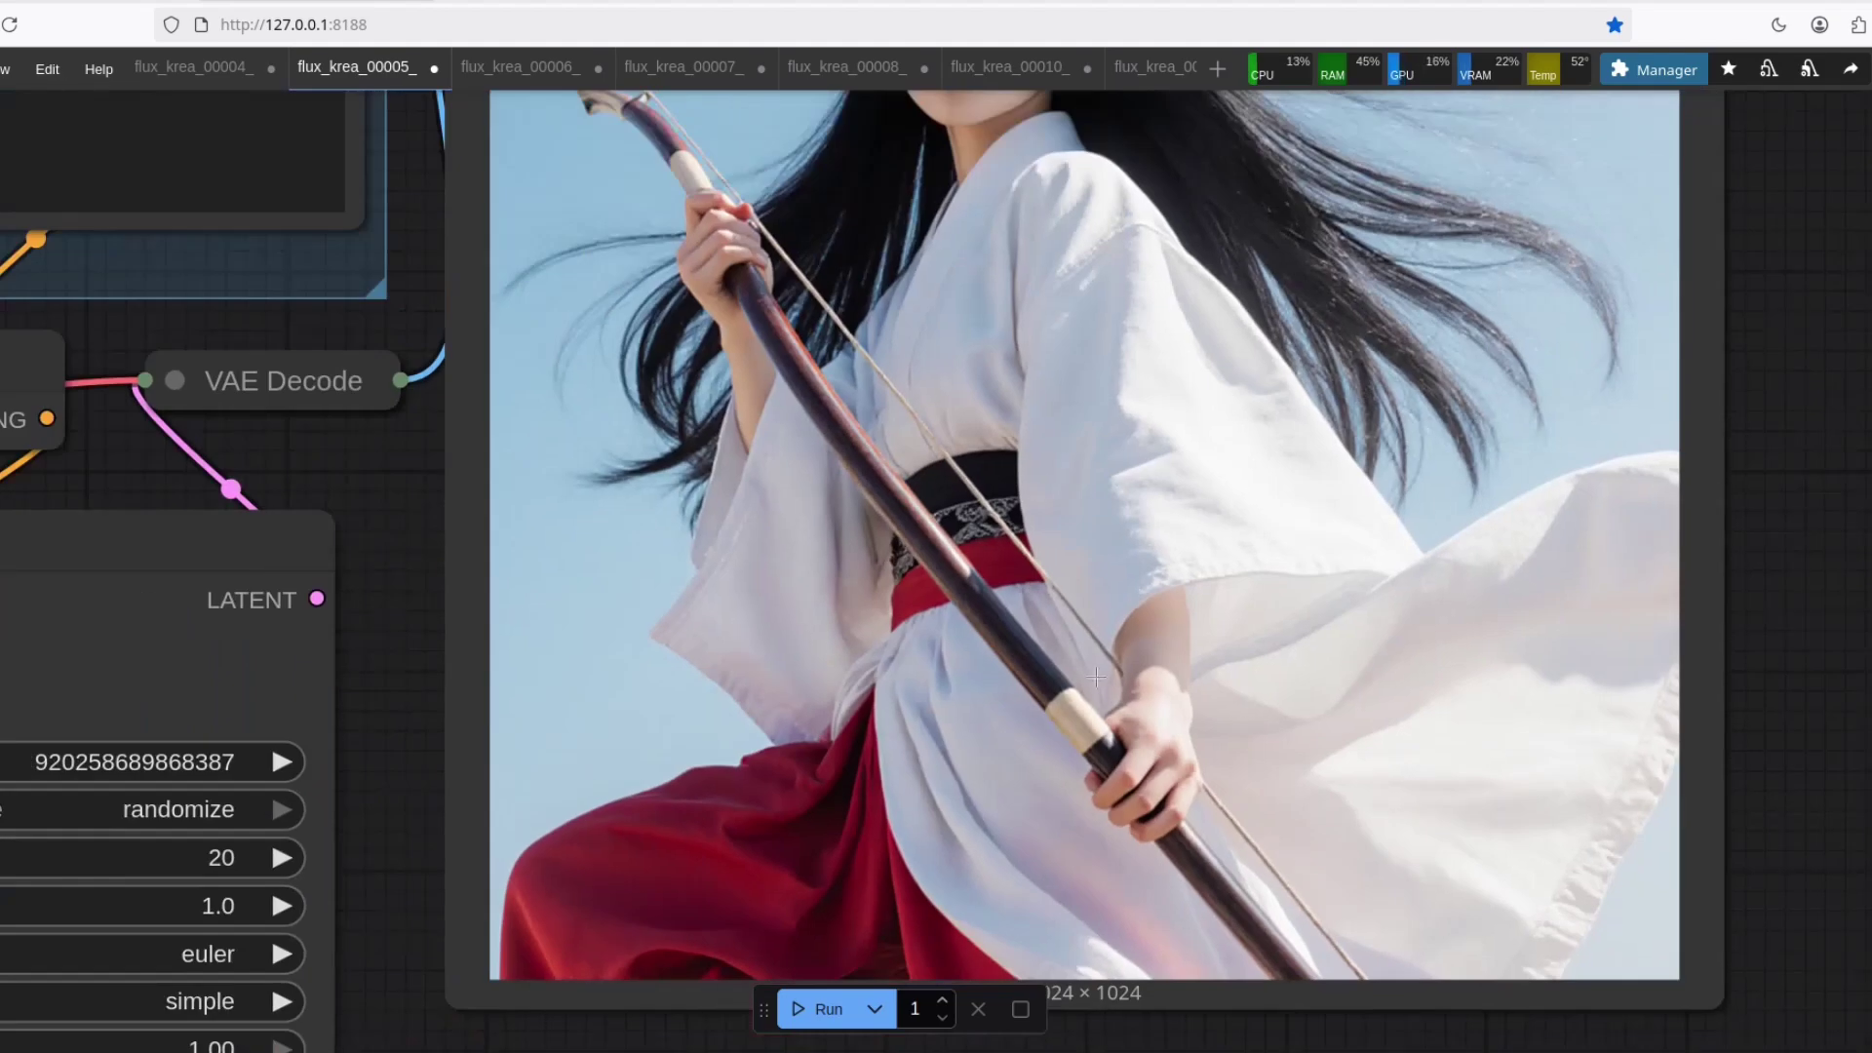
Step: Open the flux_krea_00006_ workflow and inspect the hands, bow, bowstring and robe in its generated image
{"action": "left_click", "coordinate": [520, 67]}
{"action": "scroll", "coordinate": [1404, 532], "scroll_direction": "down", "scroll_amount": 1}
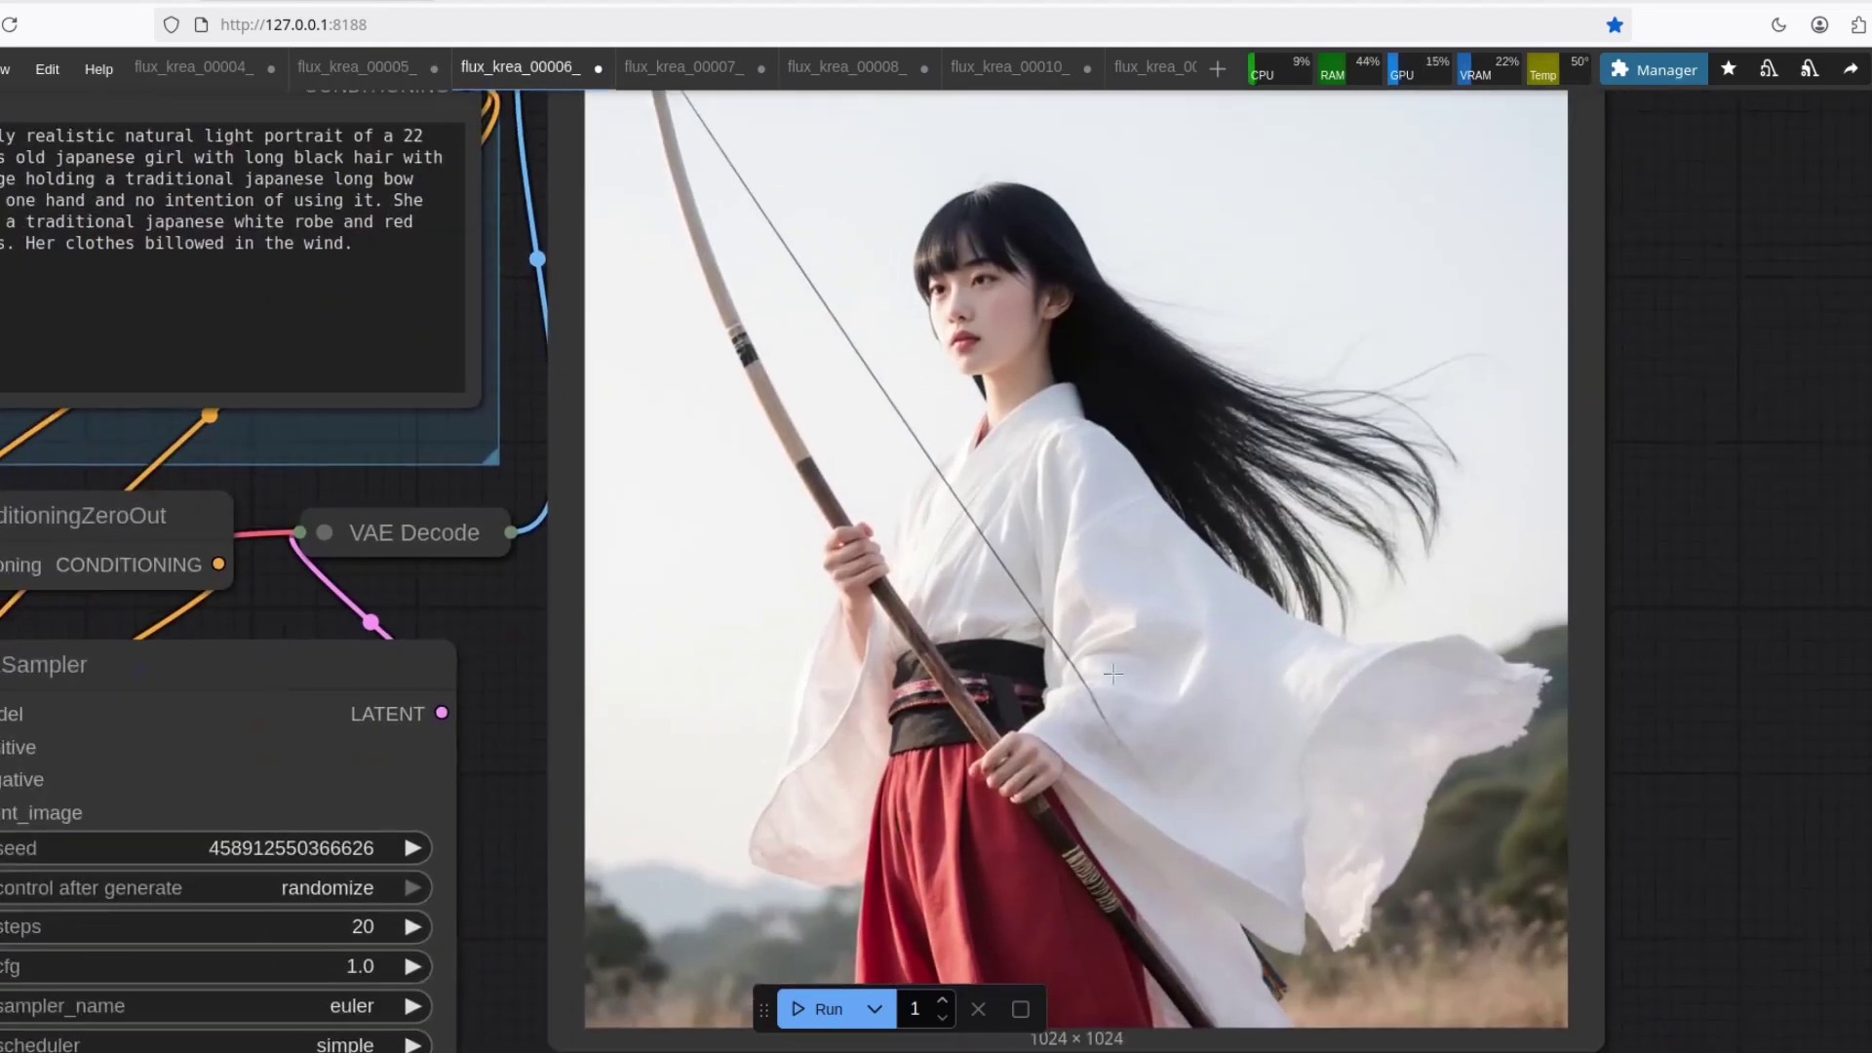
{"action": "scroll", "coordinate": [1019, 723], "scroll_direction": "up", "scroll_amount": 2}
{"action": "scroll", "coordinate": [677, 551], "scroll_direction": "up", "scroll_amount": 2}
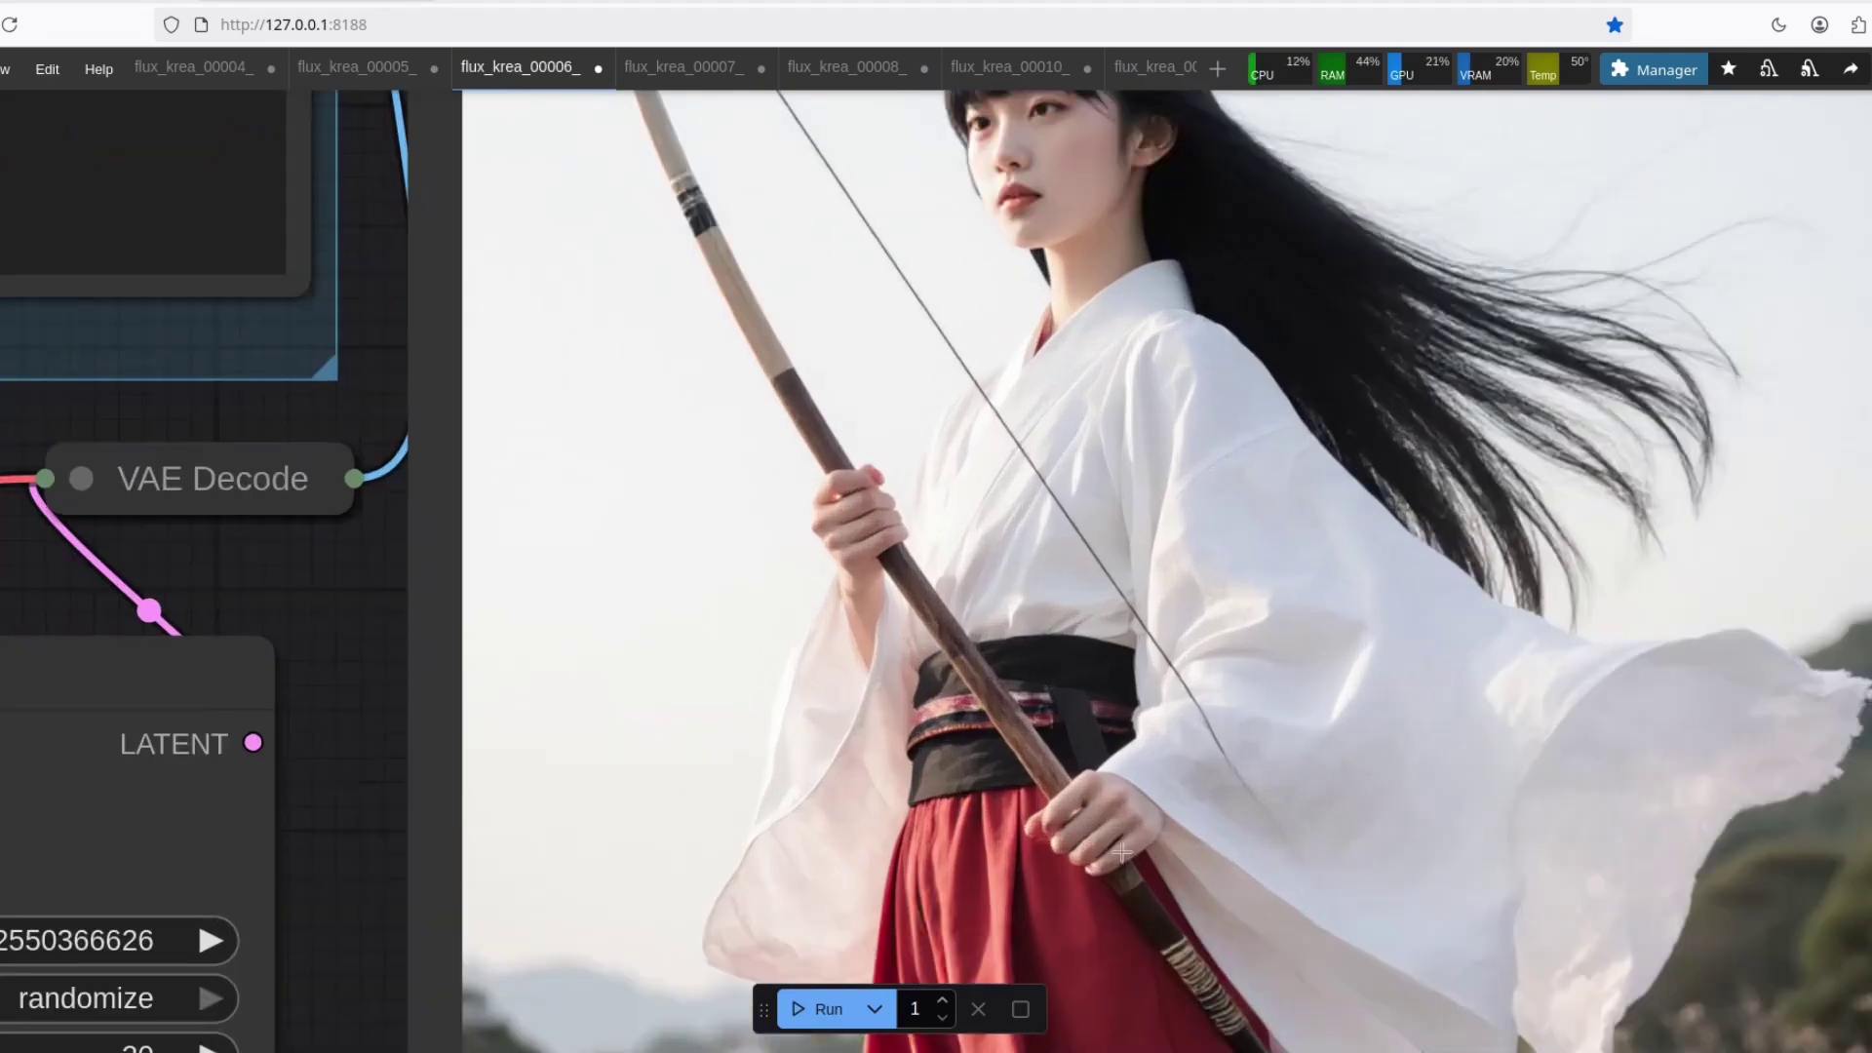
{"action": "scroll", "coordinate": [1441, 727], "scroll_direction": "down", "scroll_amount": 3}
{"action": "left_click_drag", "start_coordinate": [1859, 753], "coordinate": [1721, 554]}
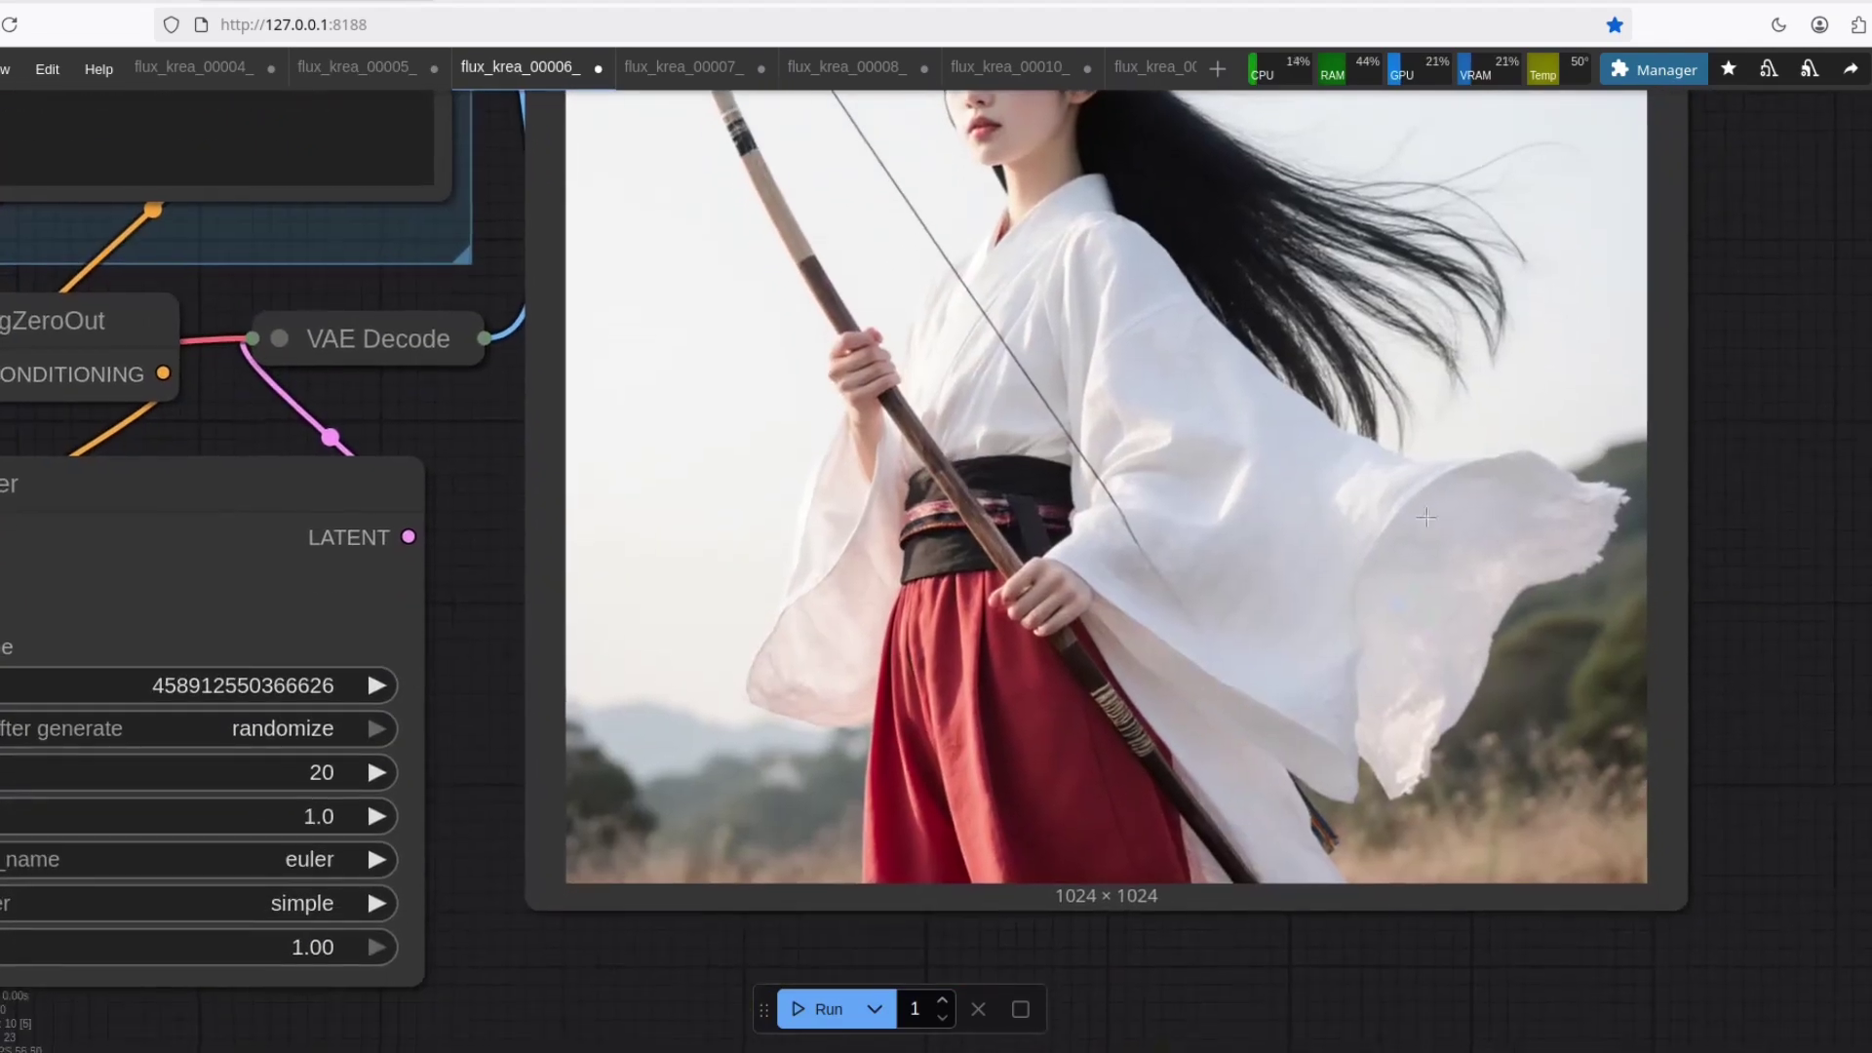
{"action": "scroll", "coordinate": [906, 616], "scroll_direction": "up", "scroll_amount": 2}
{"action": "scroll", "coordinate": [907, 617], "scroll_direction": "up", "scroll_amount": 2}
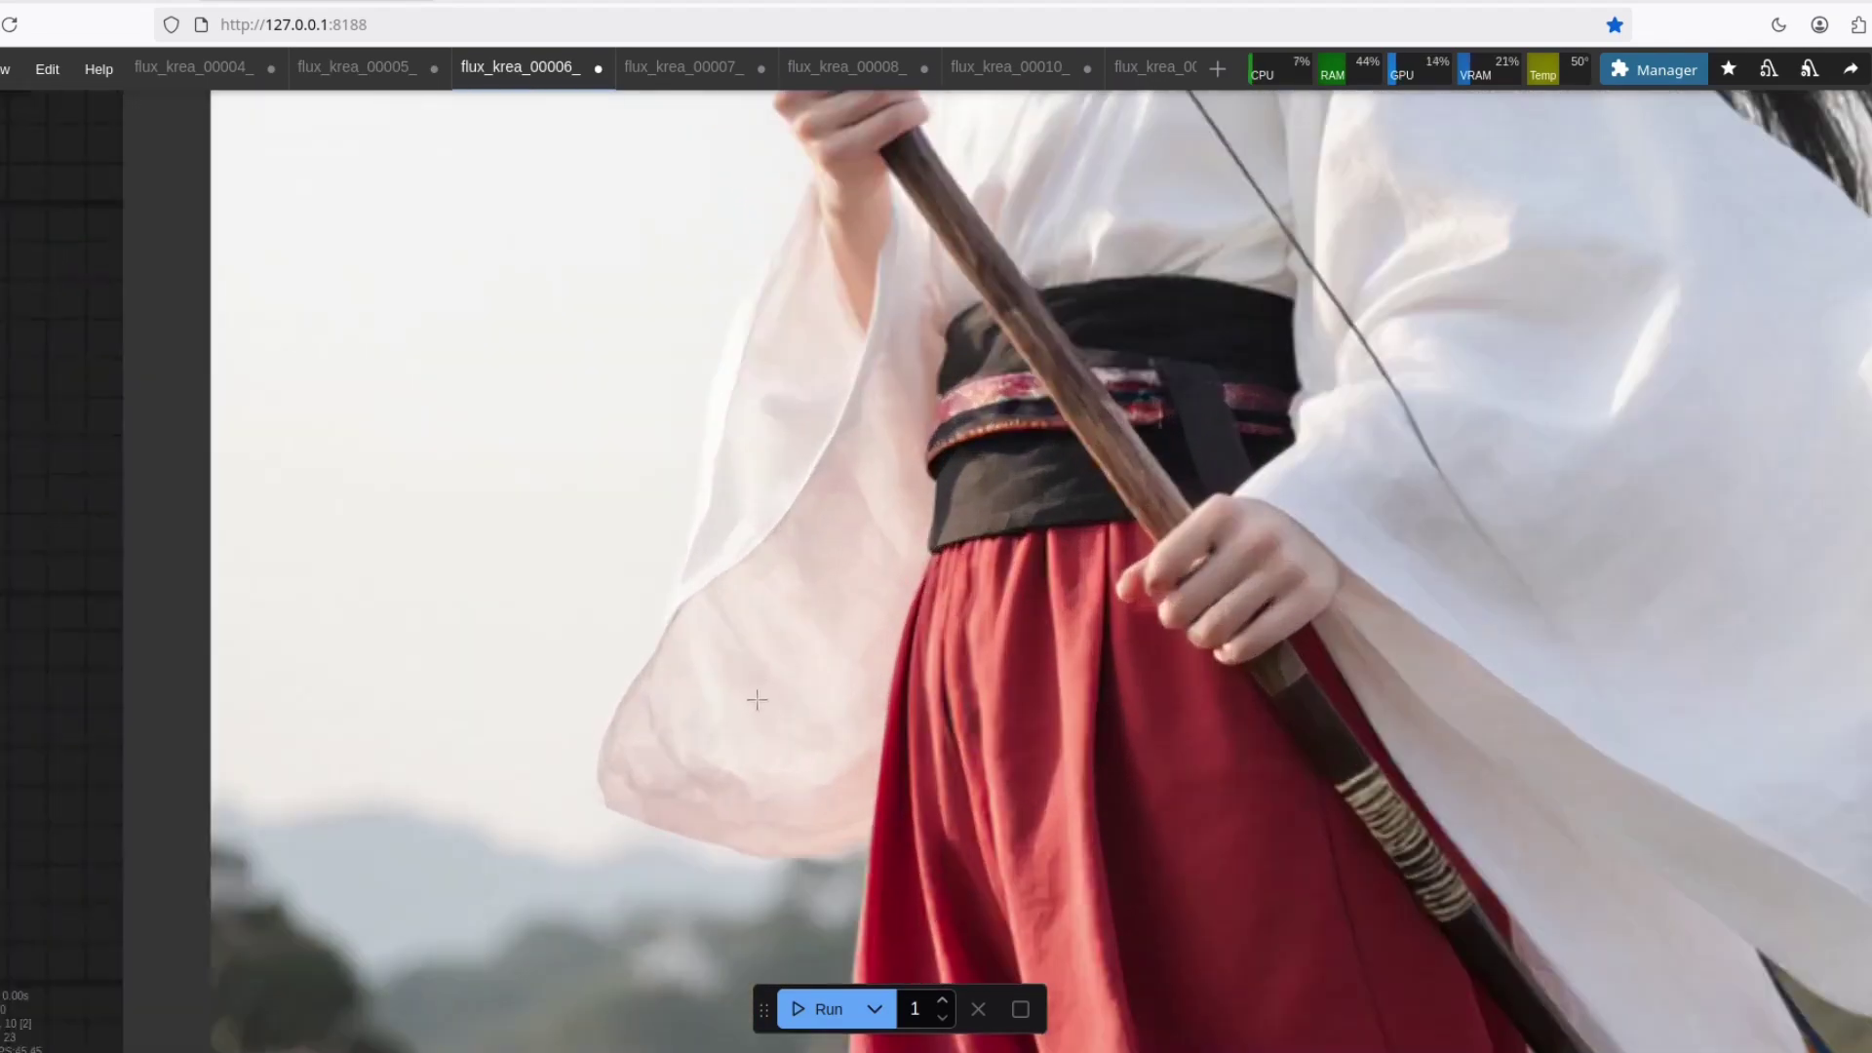
{"action": "scroll", "coordinate": [745, 712], "scroll_direction": "down", "scroll_amount": 5}
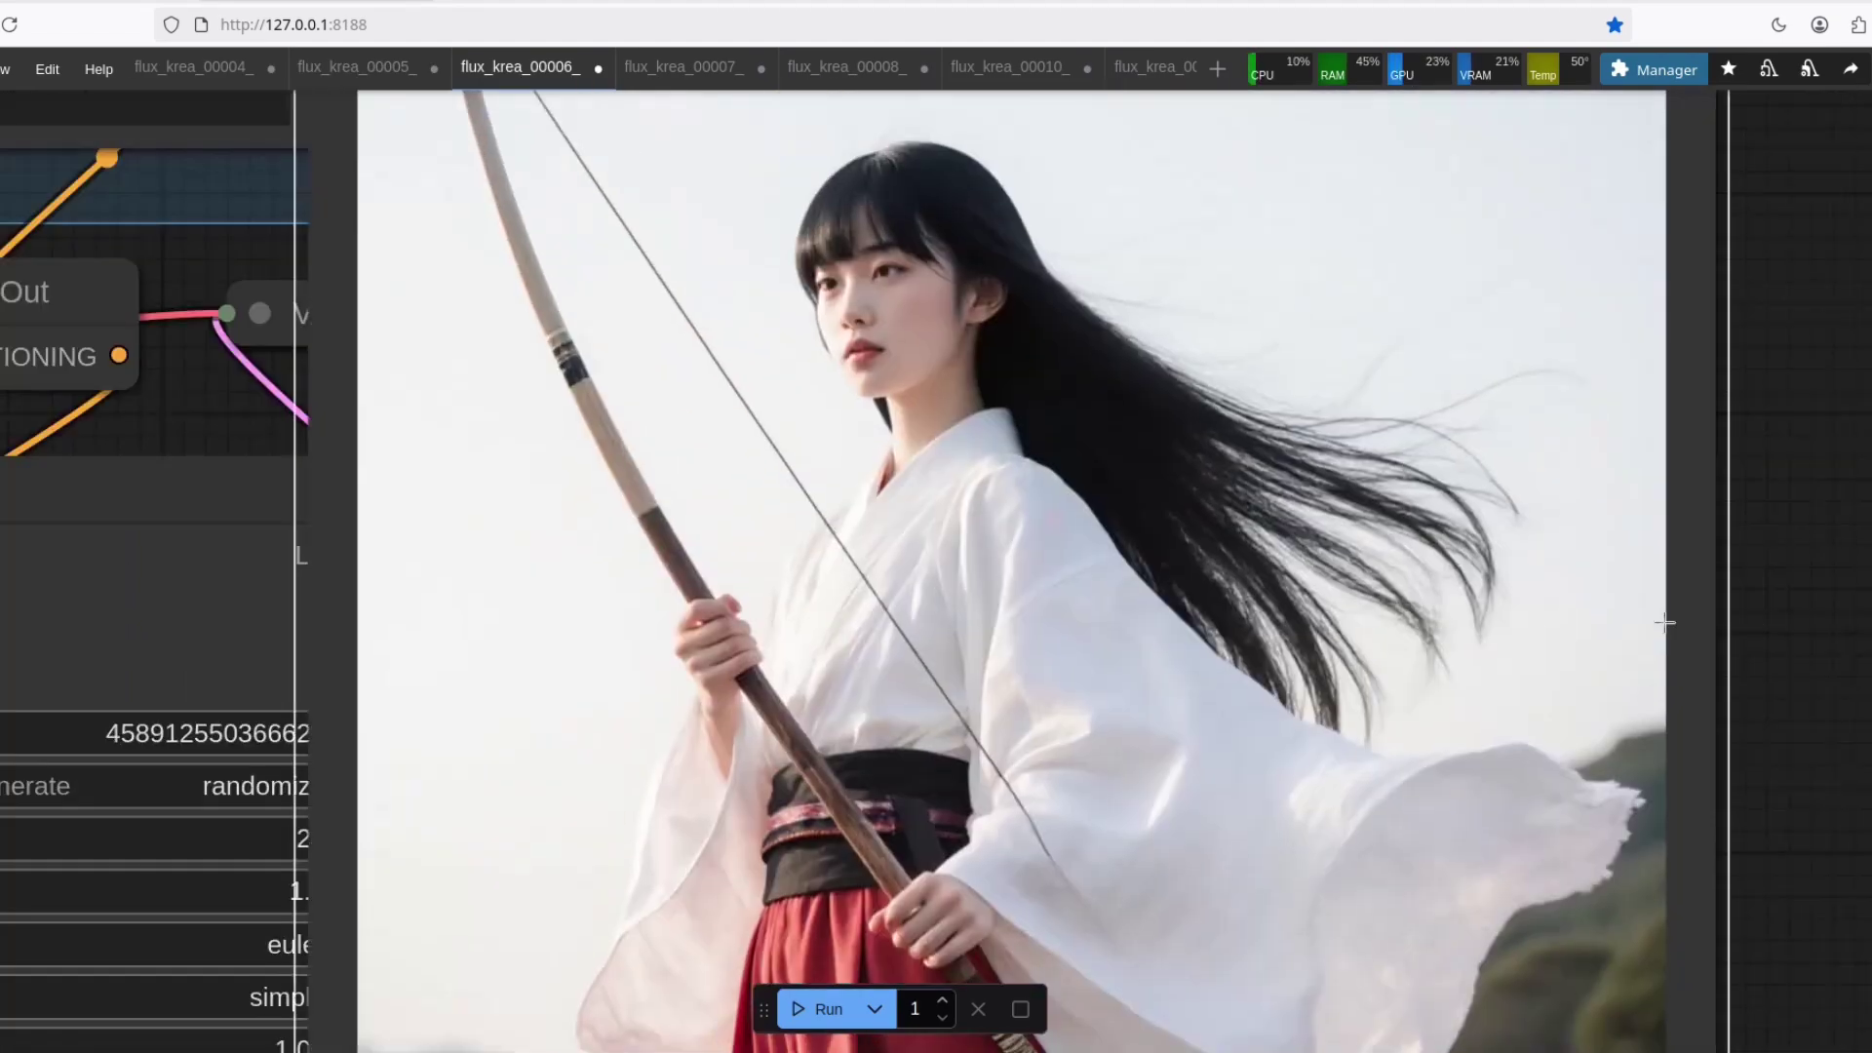
{"action": "scroll", "coordinate": [1468, 523], "scroll_direction": "down", "scroll_amount": 1}
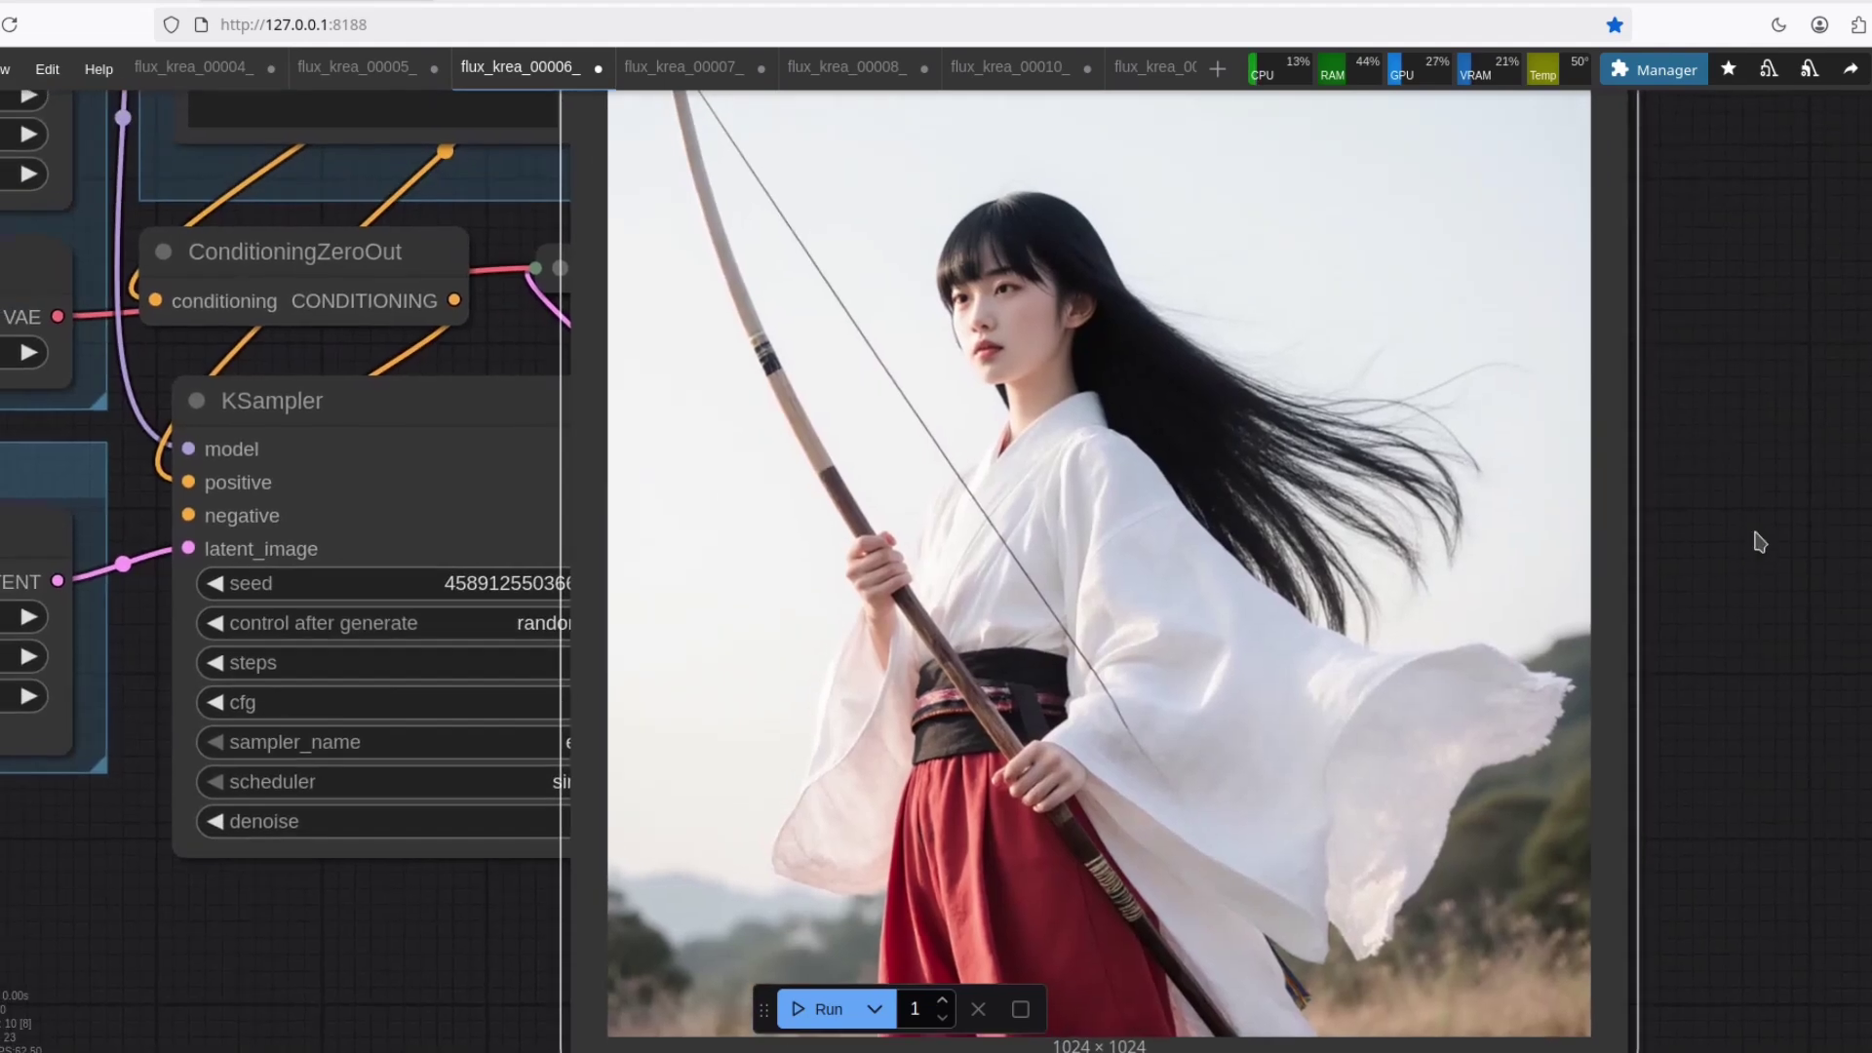
{"action": "scroll", "coordinate": [1394, 536], "scroll_direction": "down", "scroll_amount": 1}
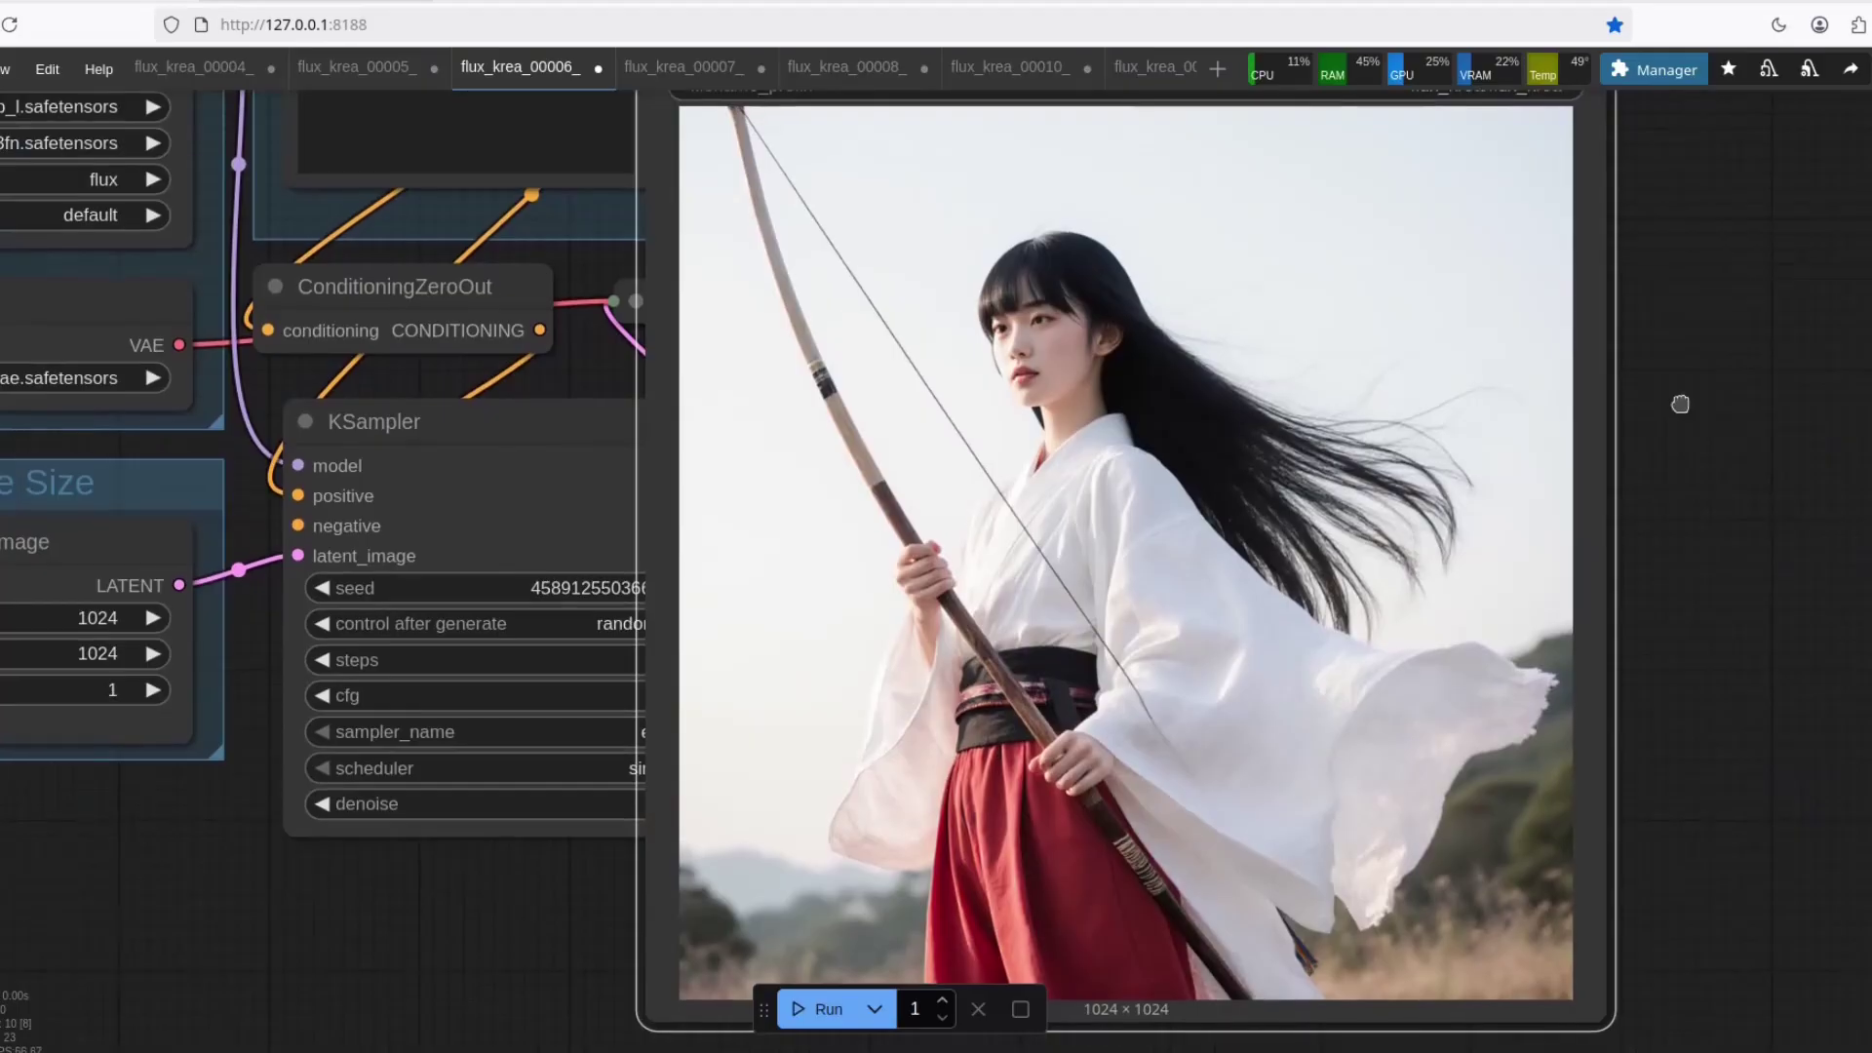
Step: Move the Save Image node clear of the KSampler and VAE Decode nodes in the flux_krea_00006_ workflow
{"action": "left_click_drag", "start_coordinate": [1681, 406], "coordinate": [1834, 656]}
{"action": "left_click_drag", "start_coordinate": [1008, 256], "coordinate": [1224, 113]}
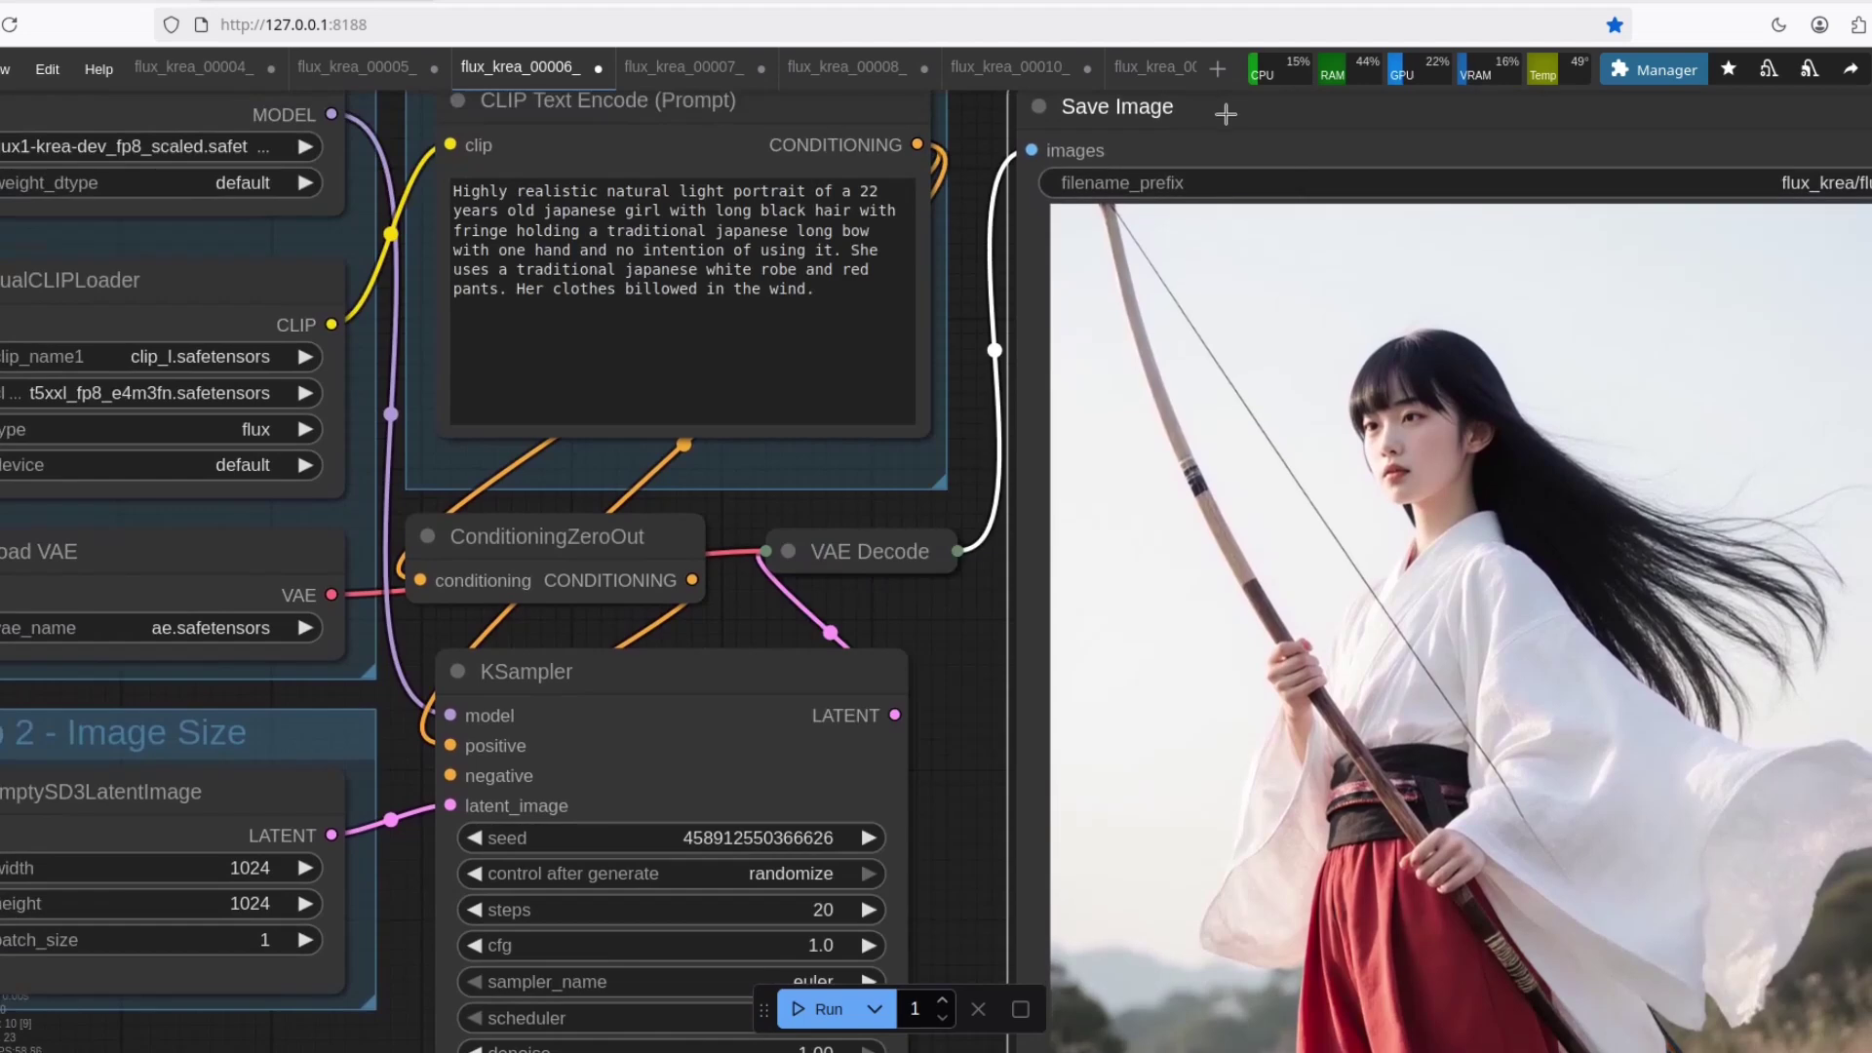
{"action": "left_click_drag", "start_coordinate": [982, 667], "coordinate": [865, 672]}
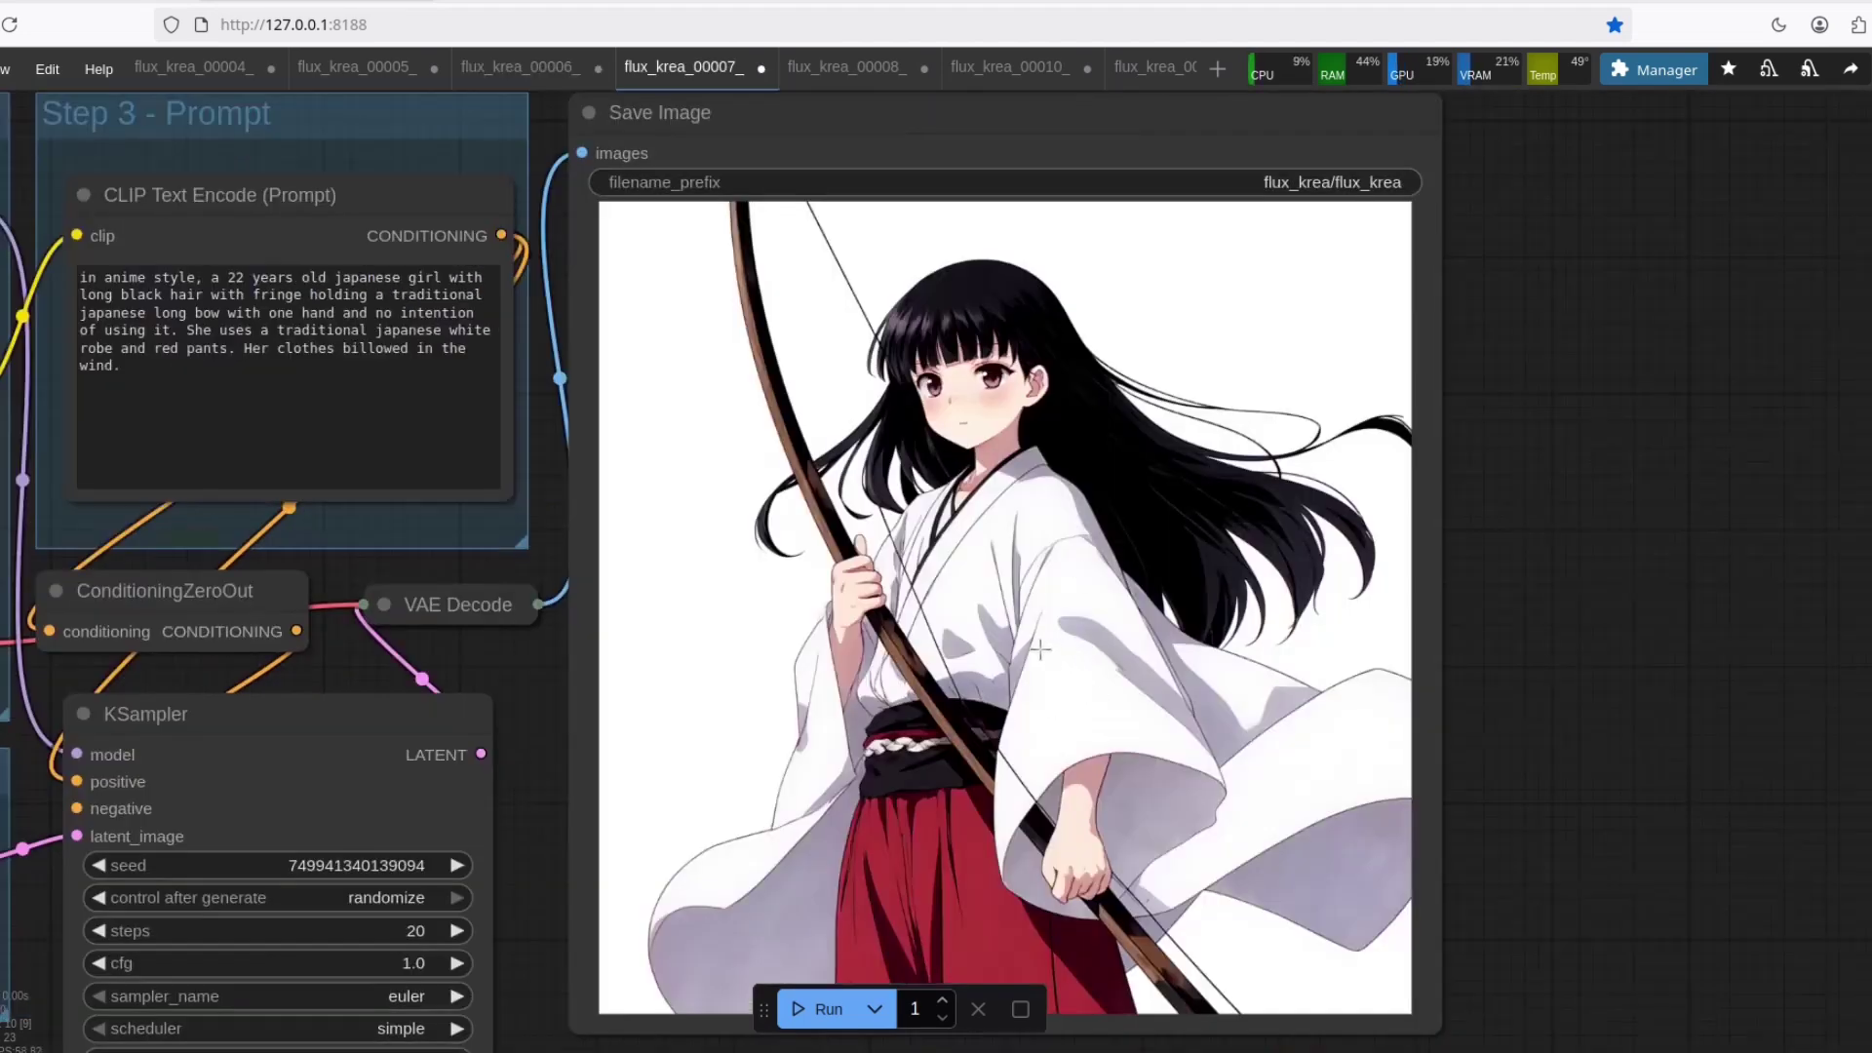
Step: Inspect the anime-style archer image generated in the flux_krea_00007_ workflow
{"action": "scroll", "coordinate": [1128, 351], "scroll_direction": "up", "scroll_amount": 3}
{"action": "scroll", "coordinate": [1568, 639], "scroll_direction": "down", "scroll_amount": 2}
{"action": "scroll", "coordinate": [1438, 497], "scroll_direction": "down", "scroll_amount": 2}
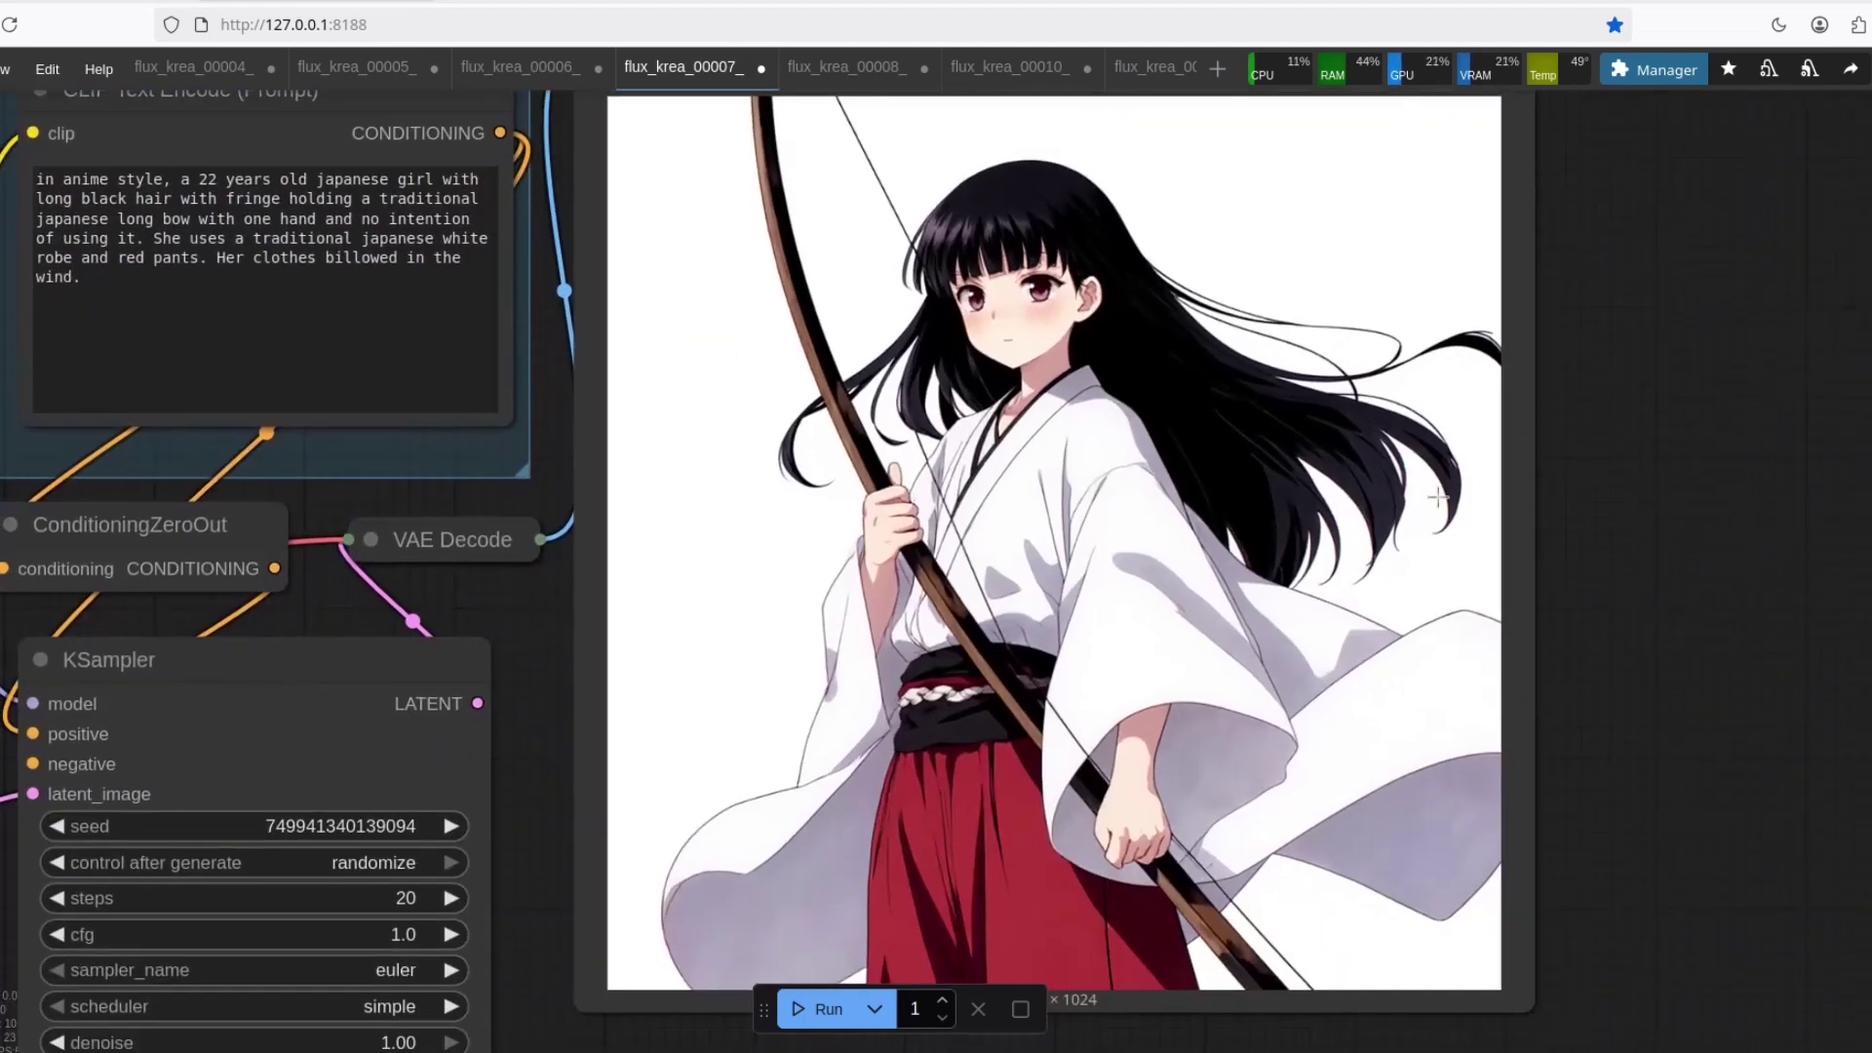
Step: Open the flux_krea_00008_ workflow and inspect the bottle, galaxy and wooden table in its generated image
{"action": "scroll", "coordinate": [905, 168], "scroll_direction": "up", "scroll_amount": 1}
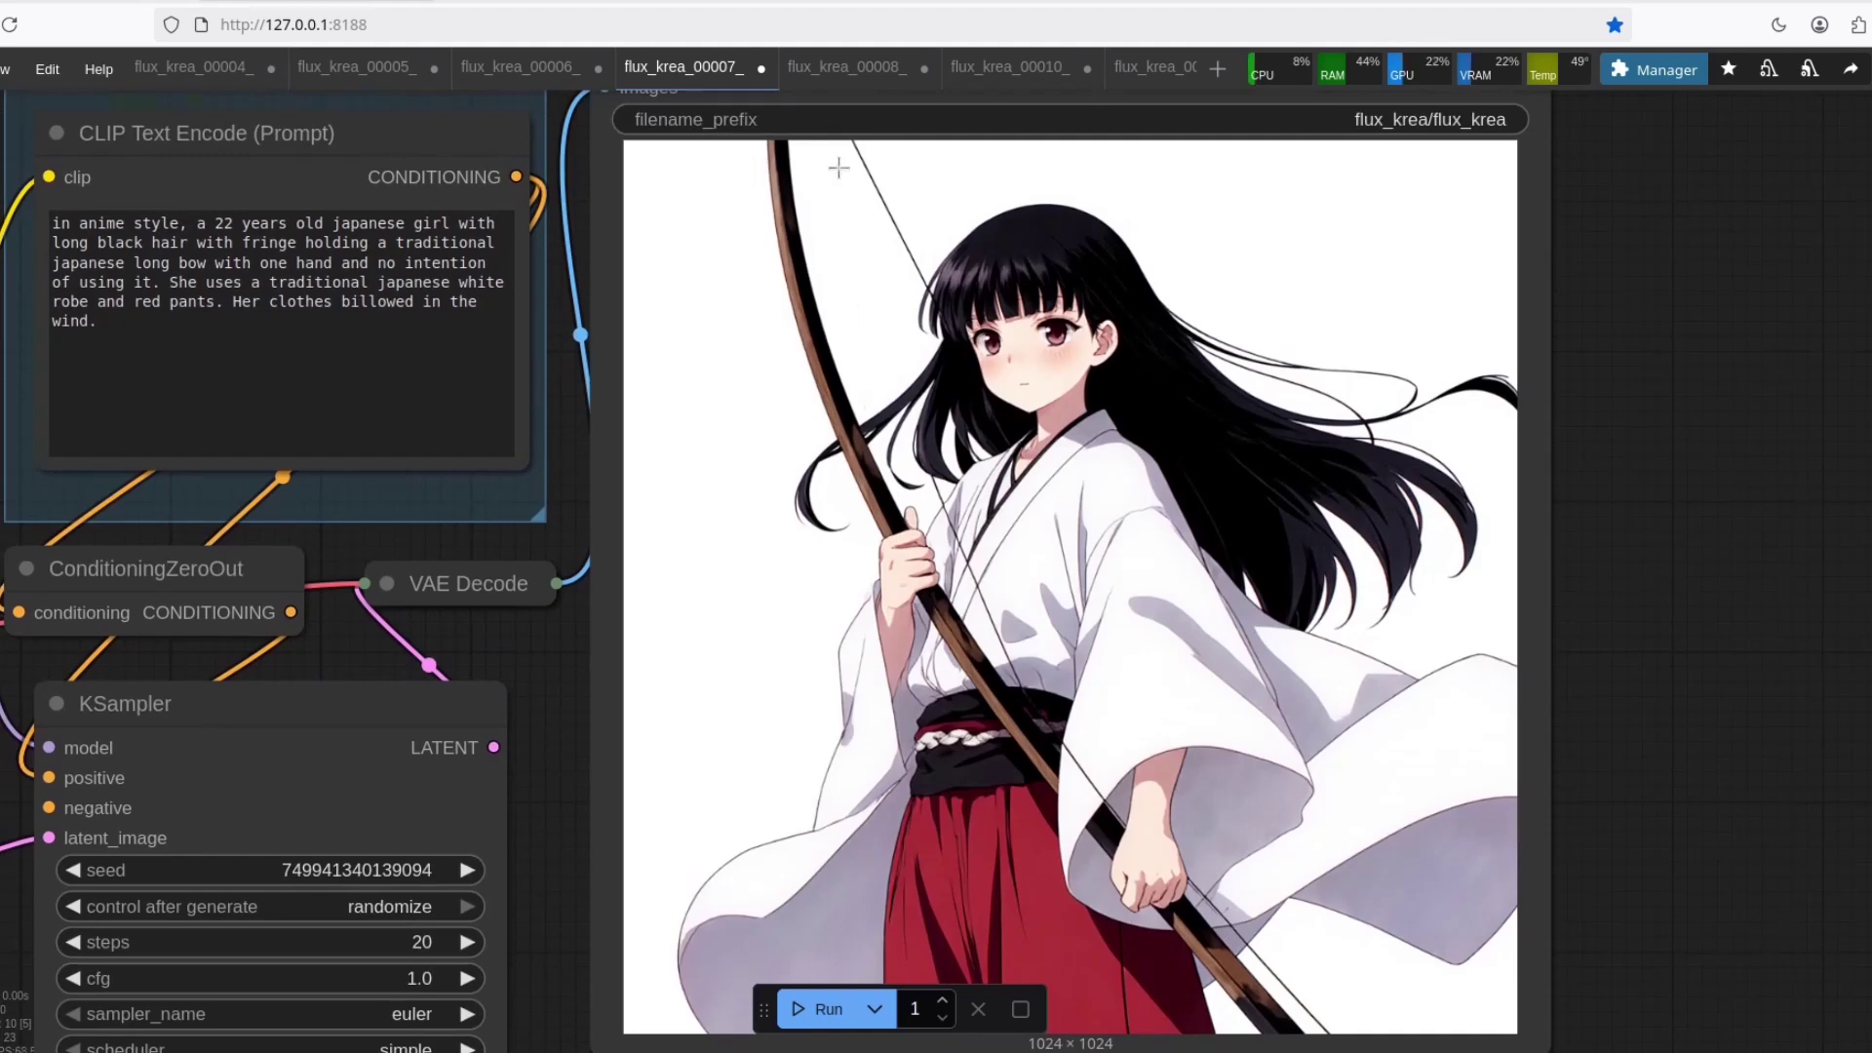
{"action": "left_click", "coordinate": [846, 66]}
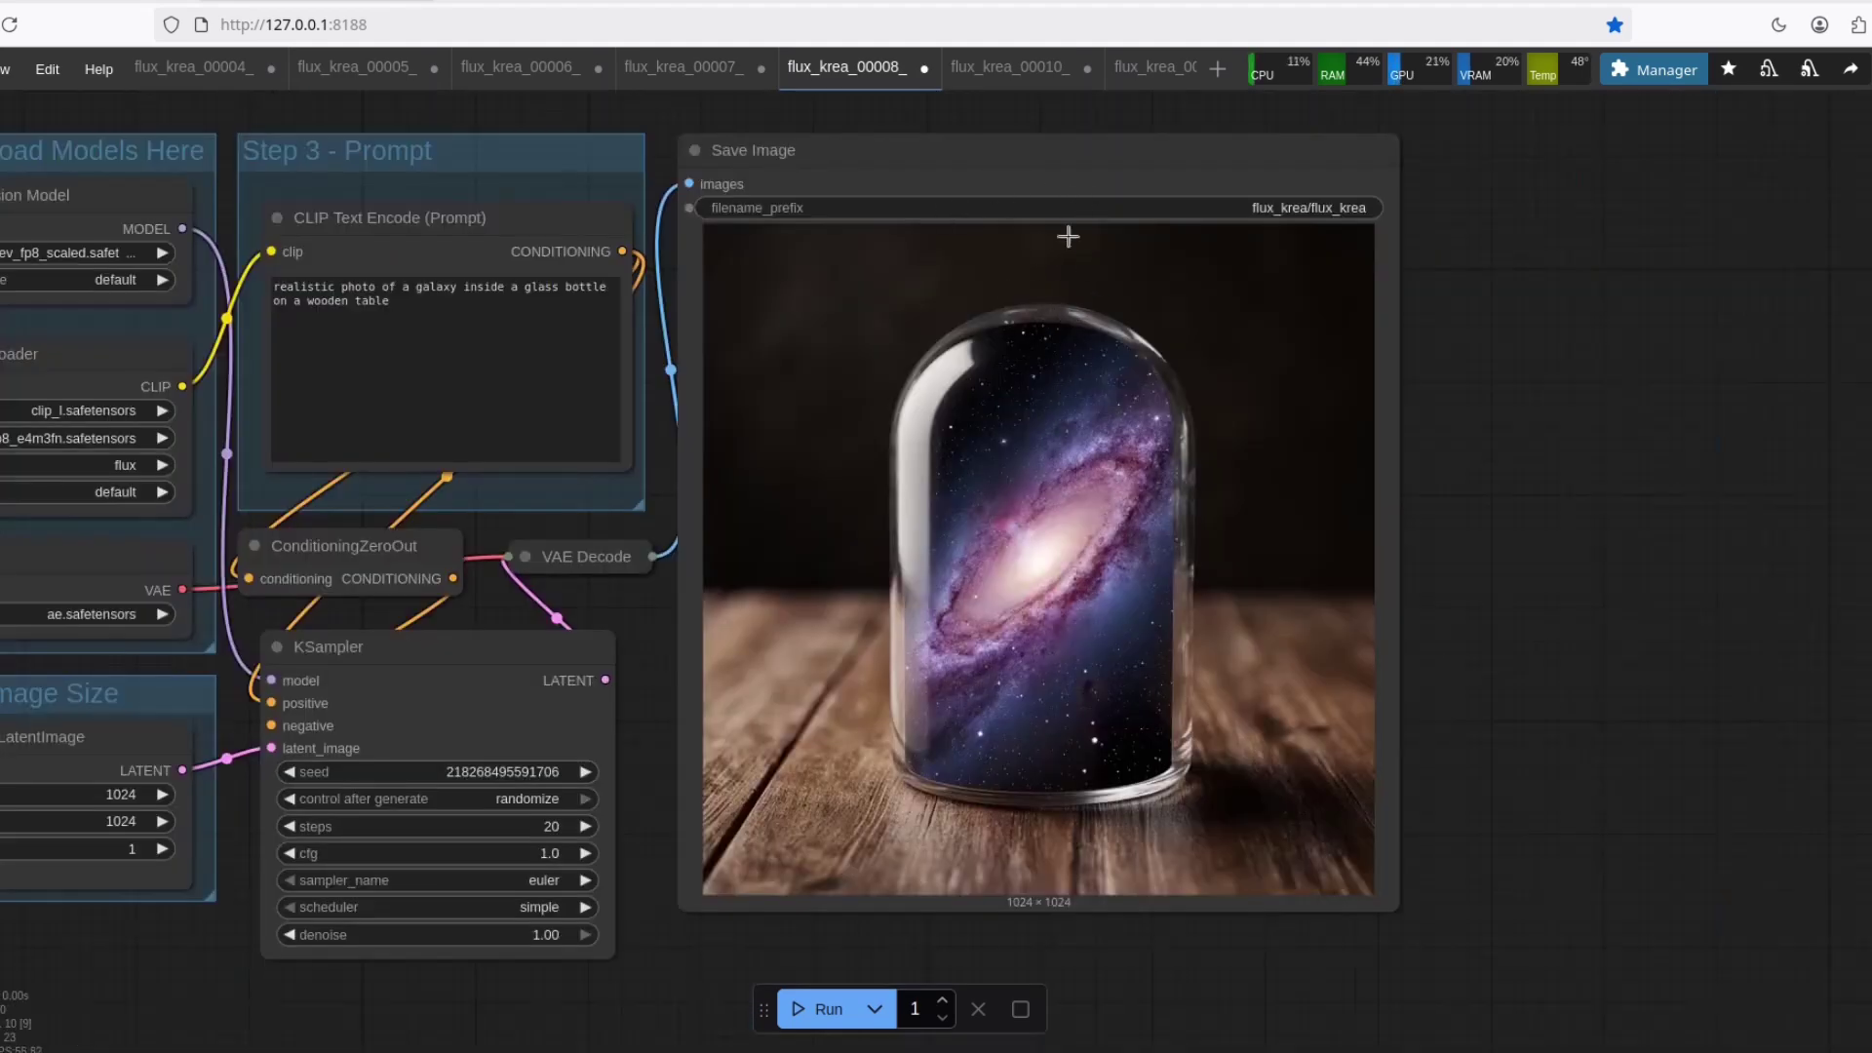
{"action": "scroll", "coordinate": [995, 863], "scroll_direction": "up", "scroll_amount": 5}
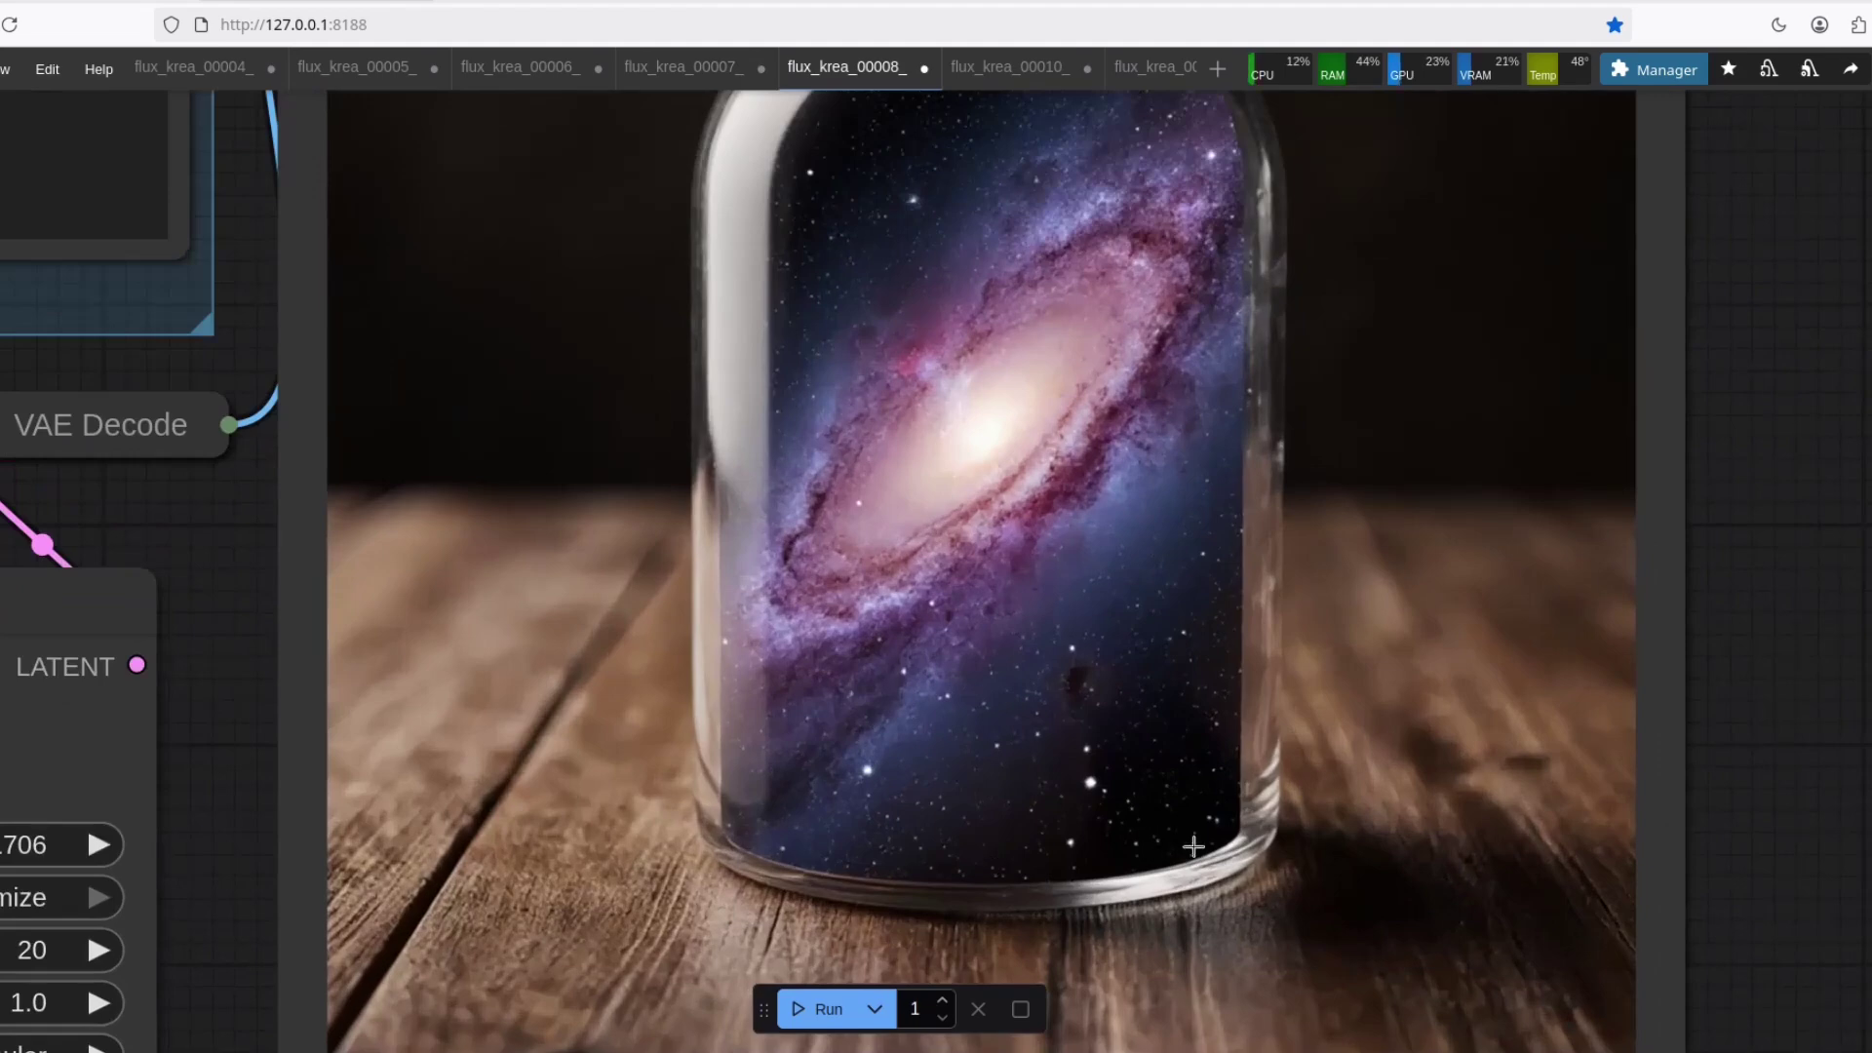
{"action": "scroll", "coordinate": [1017, 882], "scroll_direction": "up", "scroll_amount": 1}
{"action": "left_click_drag", "start_coordinate": [1793, 802], "coordinate": [1754, 559]}
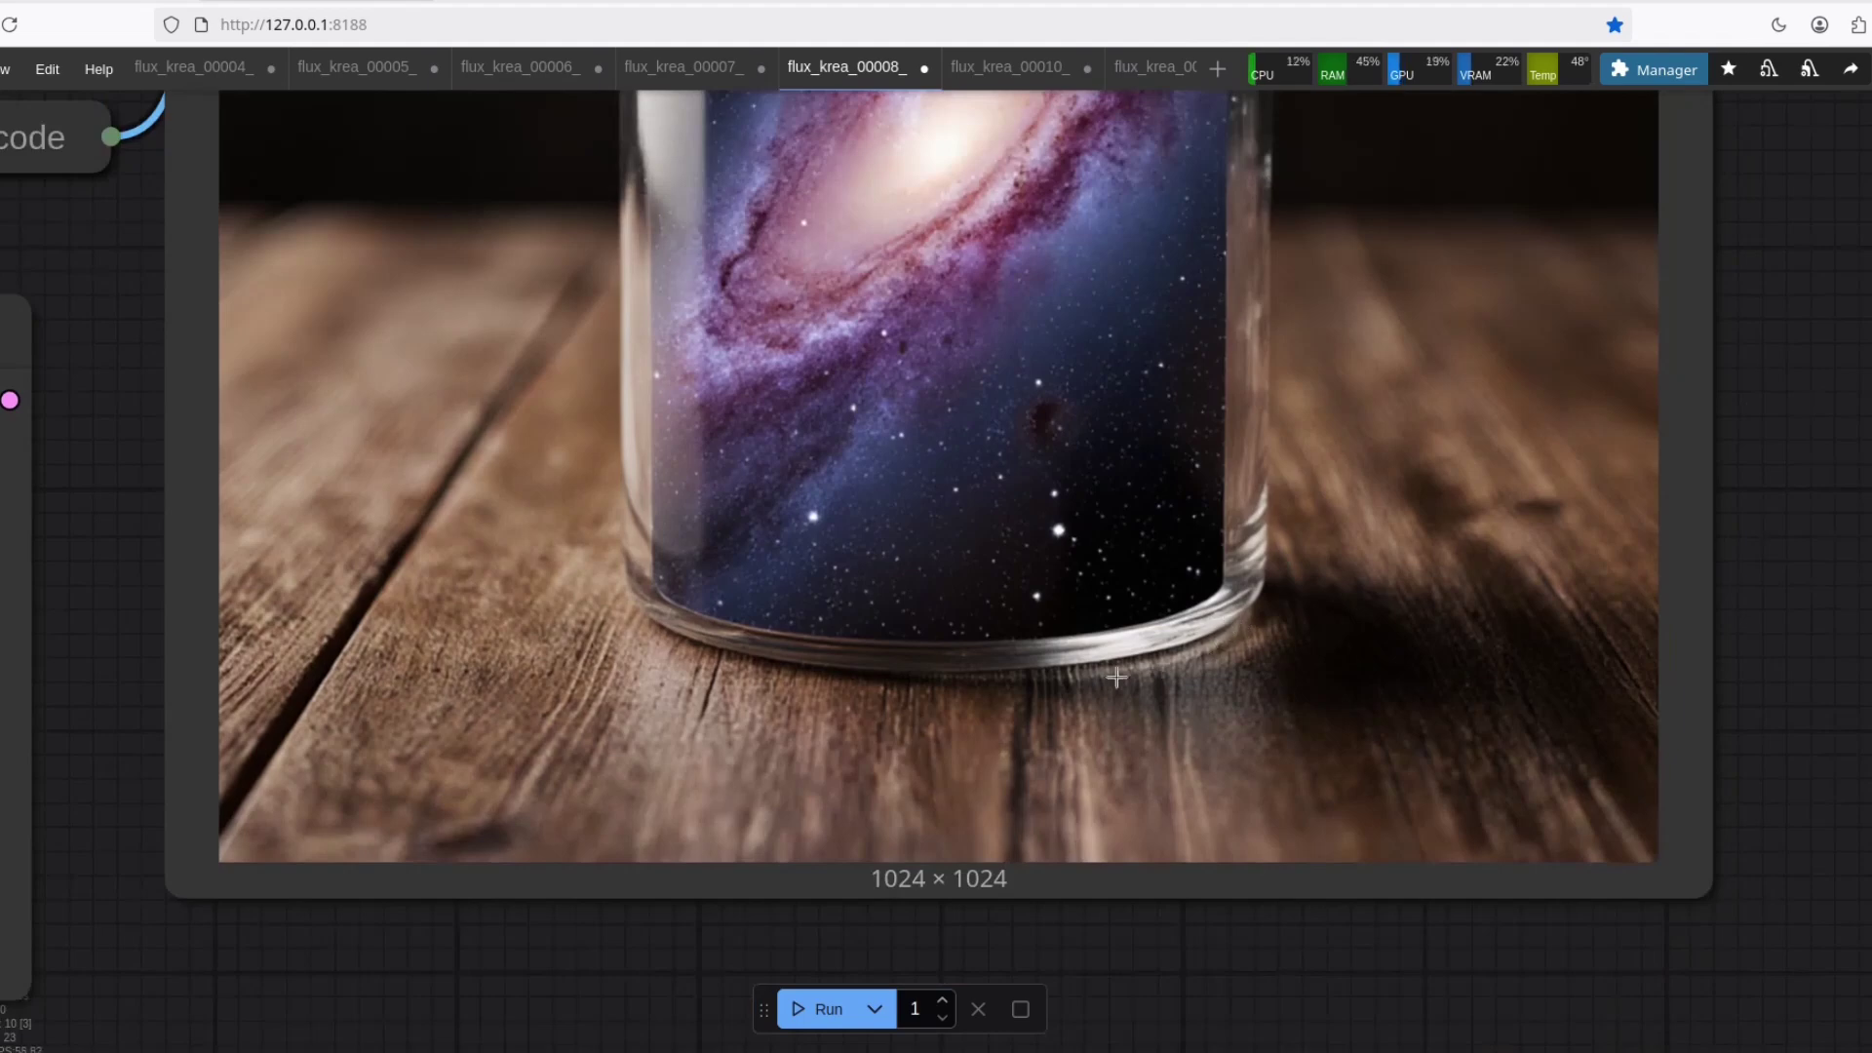
Step: Open the flux_krea_00010_ workflow and compare its window-light cat prompt with the generated portrait
{"action": "scroll", "coordinate": [1116, 675], "scroll_direction": "down", "scroll_amount": 3}
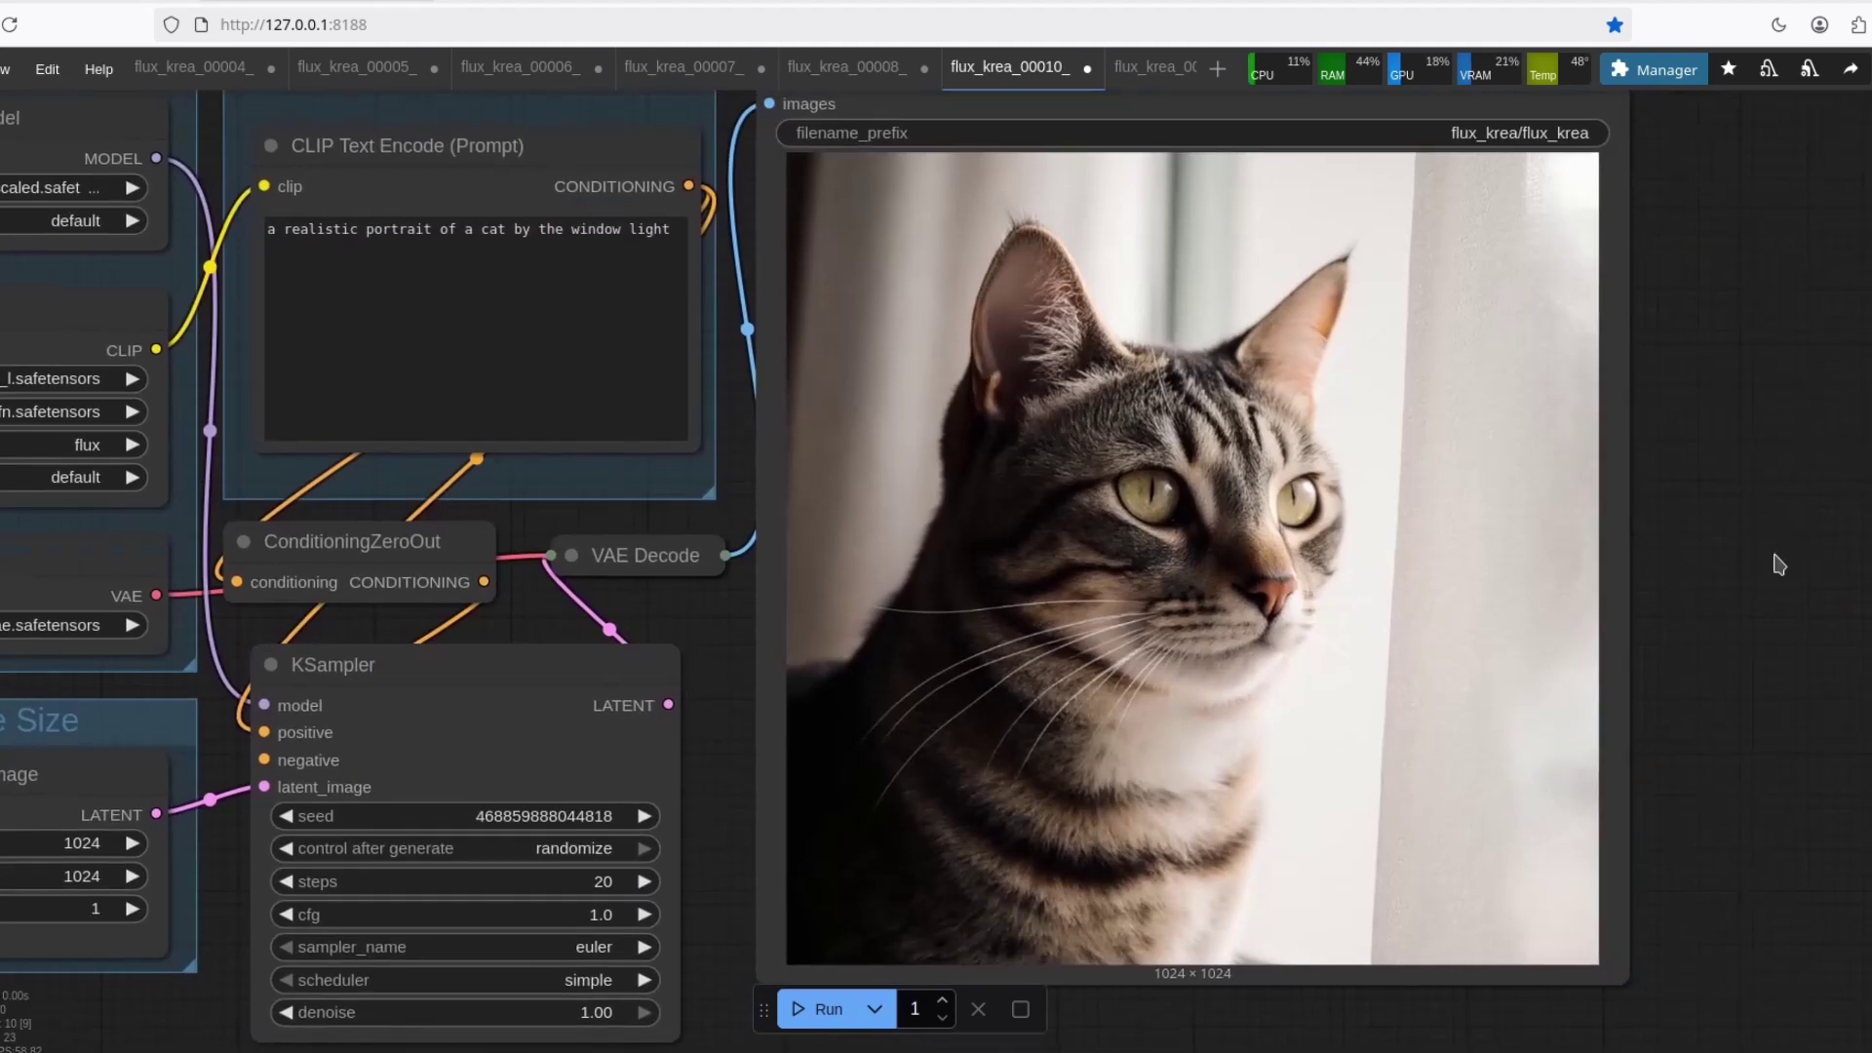
{"action": "scroll", "coordinate": [1778, 564], "scroll_direction": "up", "scroll_amount": 2}
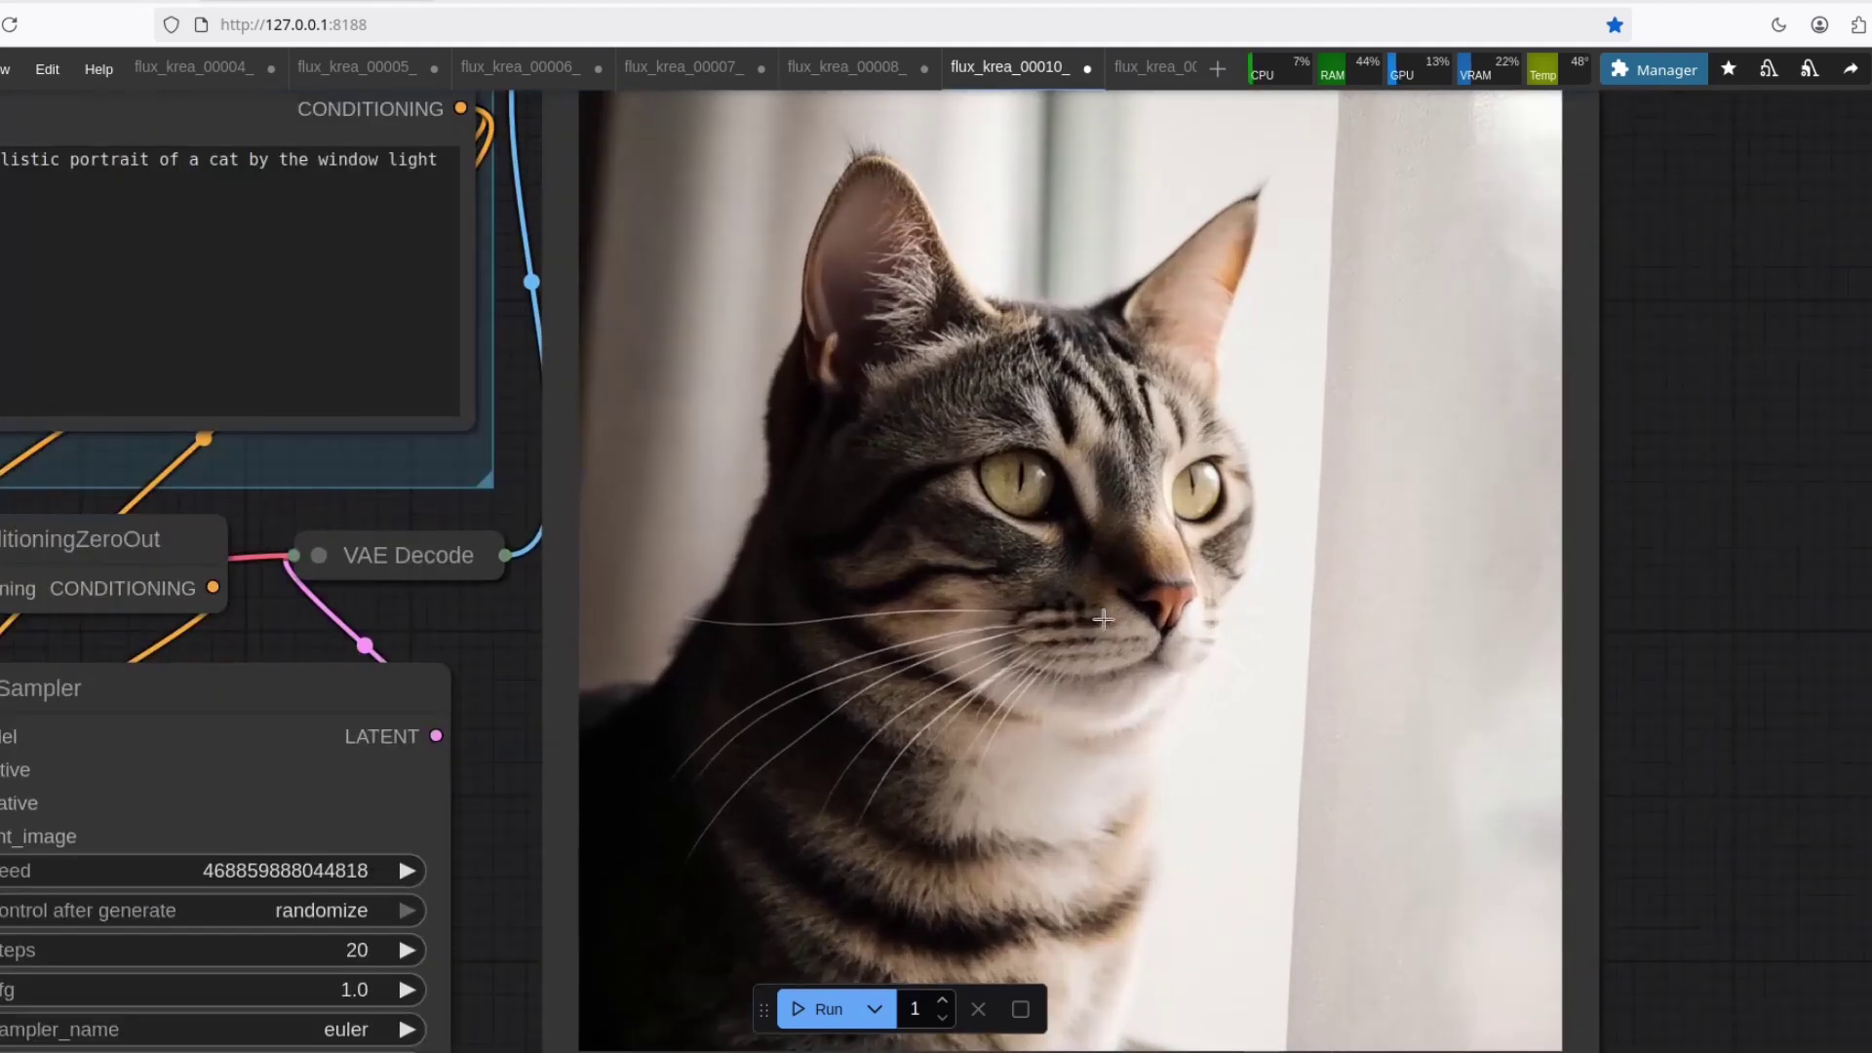
{"action": "scroll", "coordinate": [1103, 618], "scroll_direction": "down", "scroll_amount": 3}
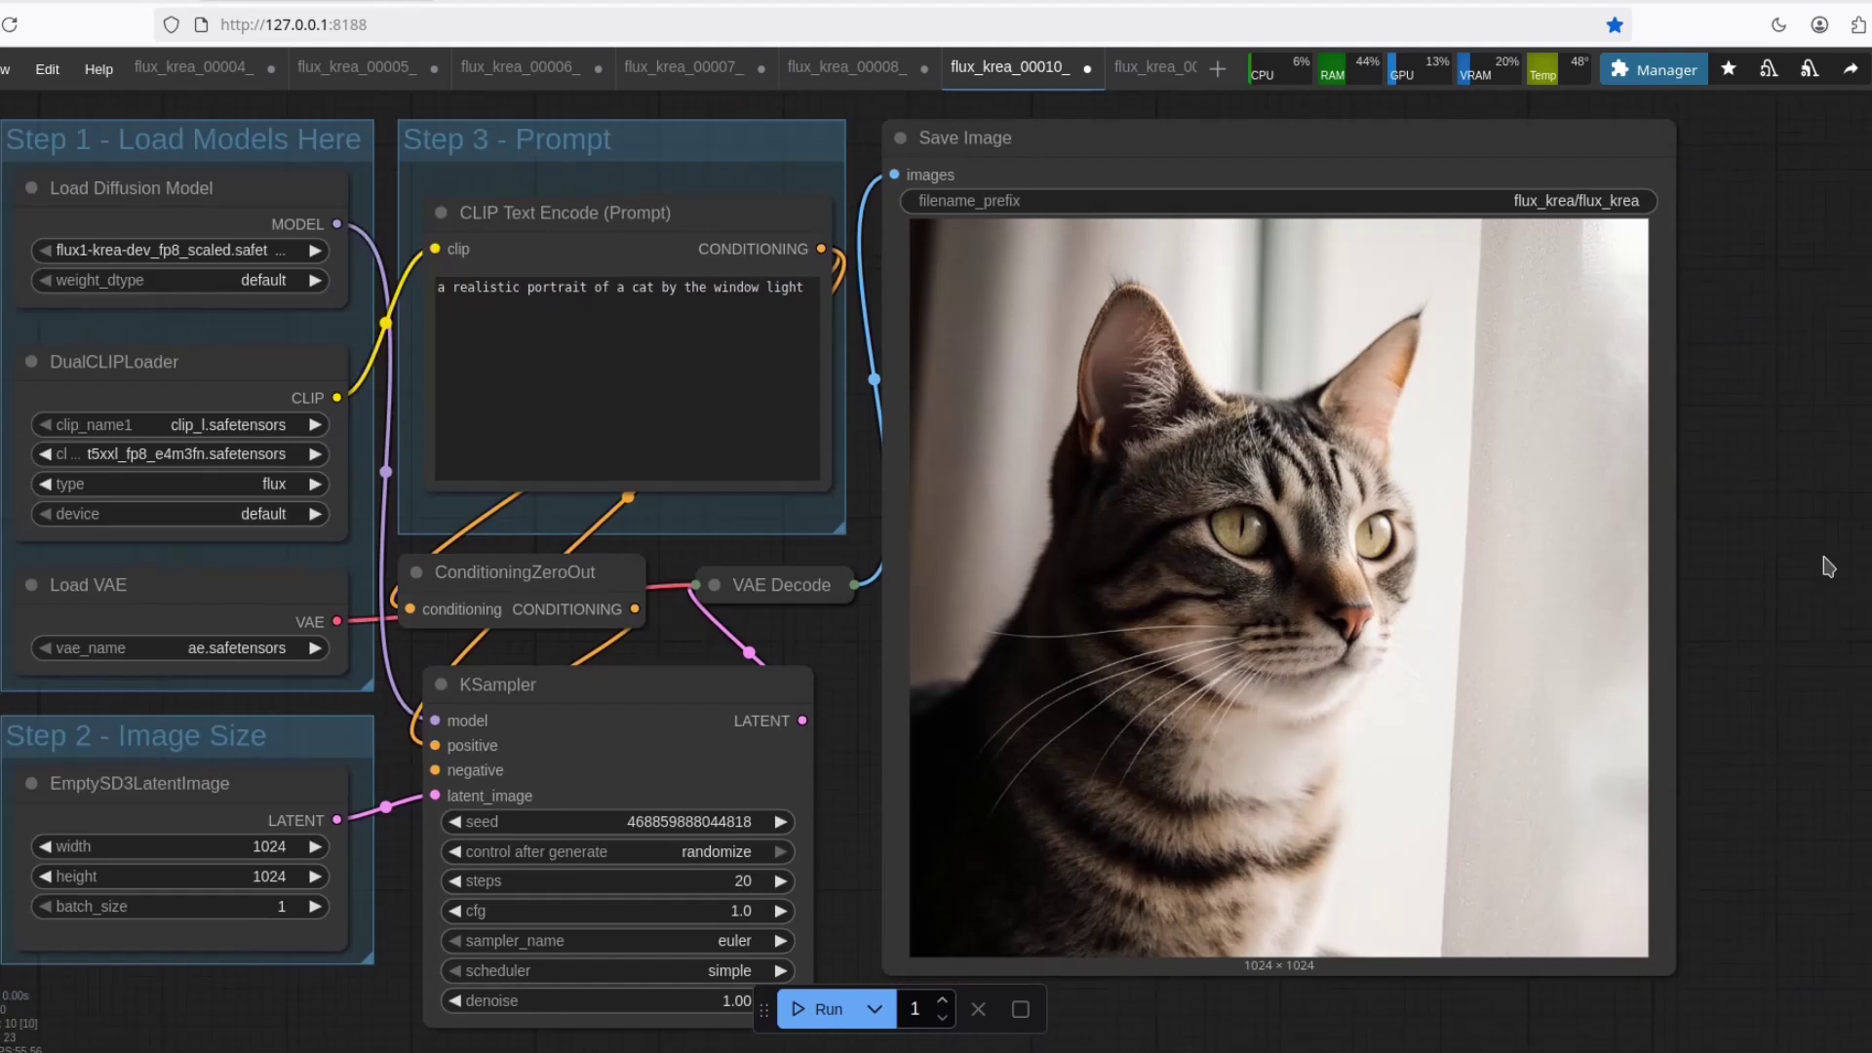
Step: Open the flux_krea_00011_ workflow, read its pangolin portrait prompt and inspect the generated image
{"action": "left_click", "coordinate": [1141, 69]}
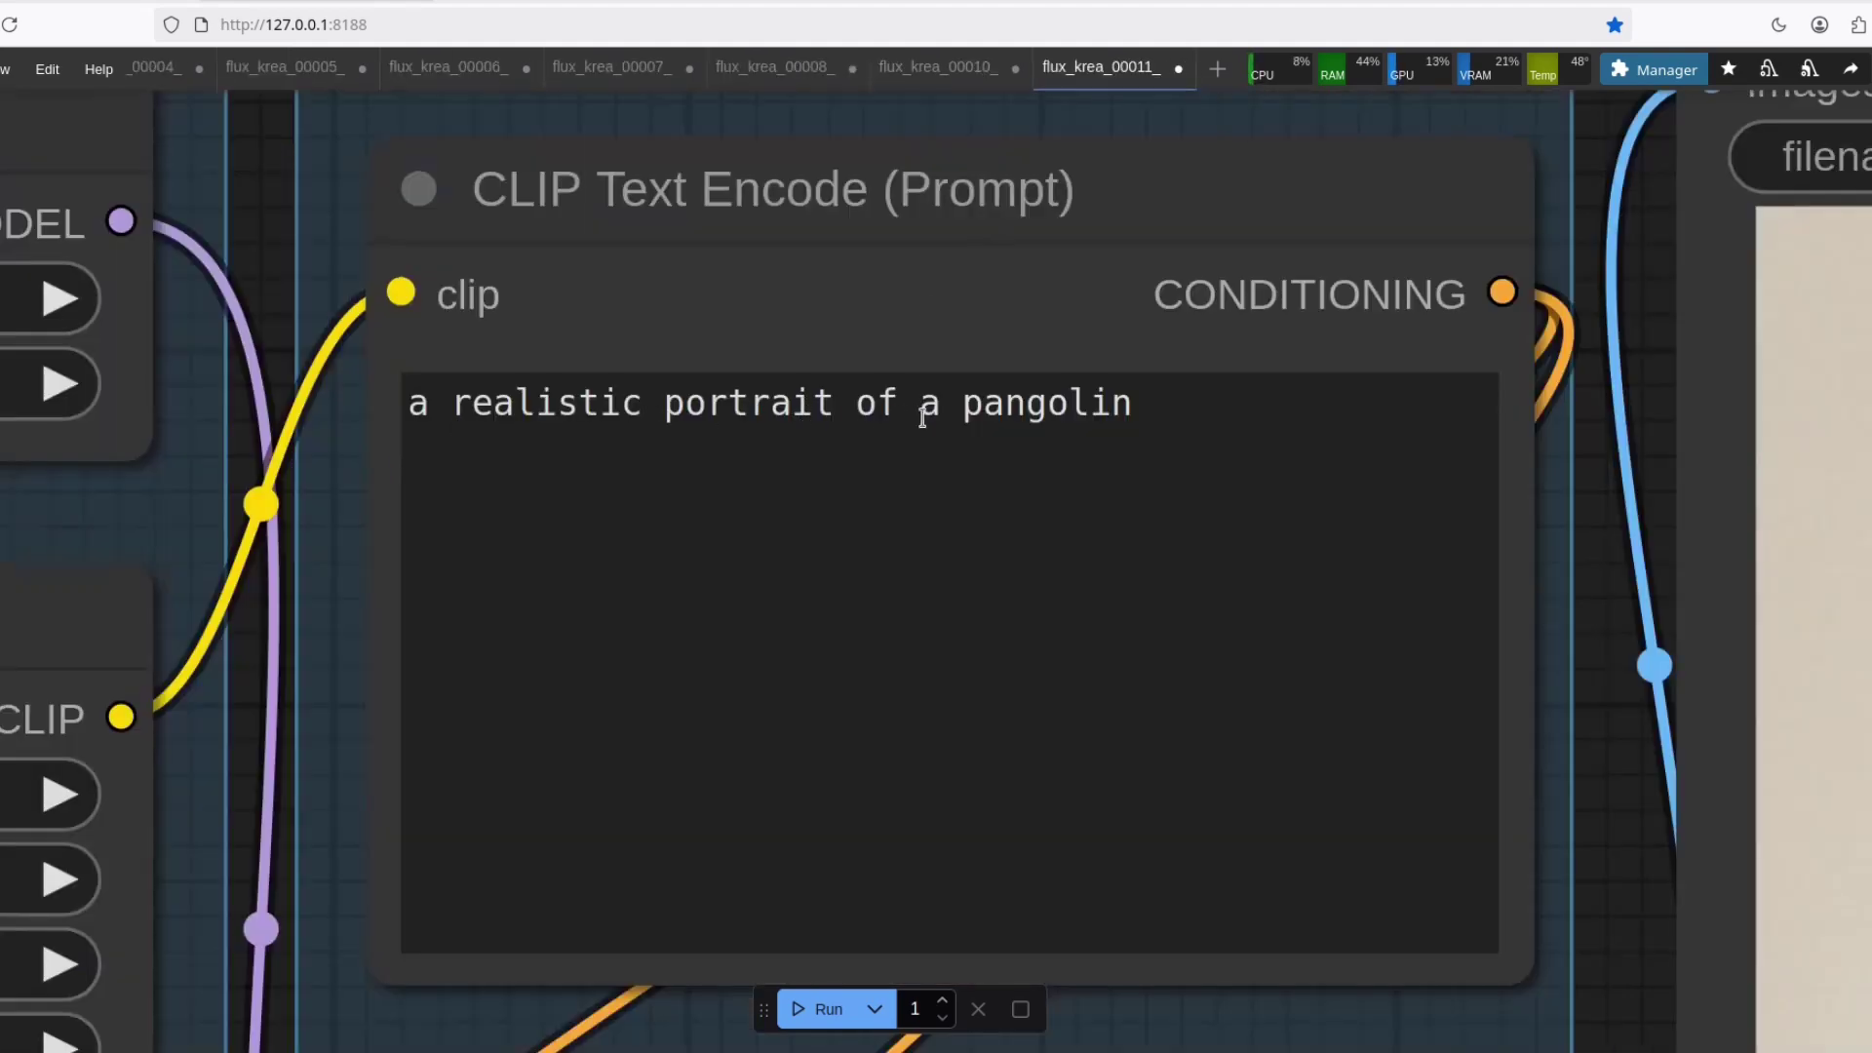
{"action": "key", "text": "ctrl+Tab"}
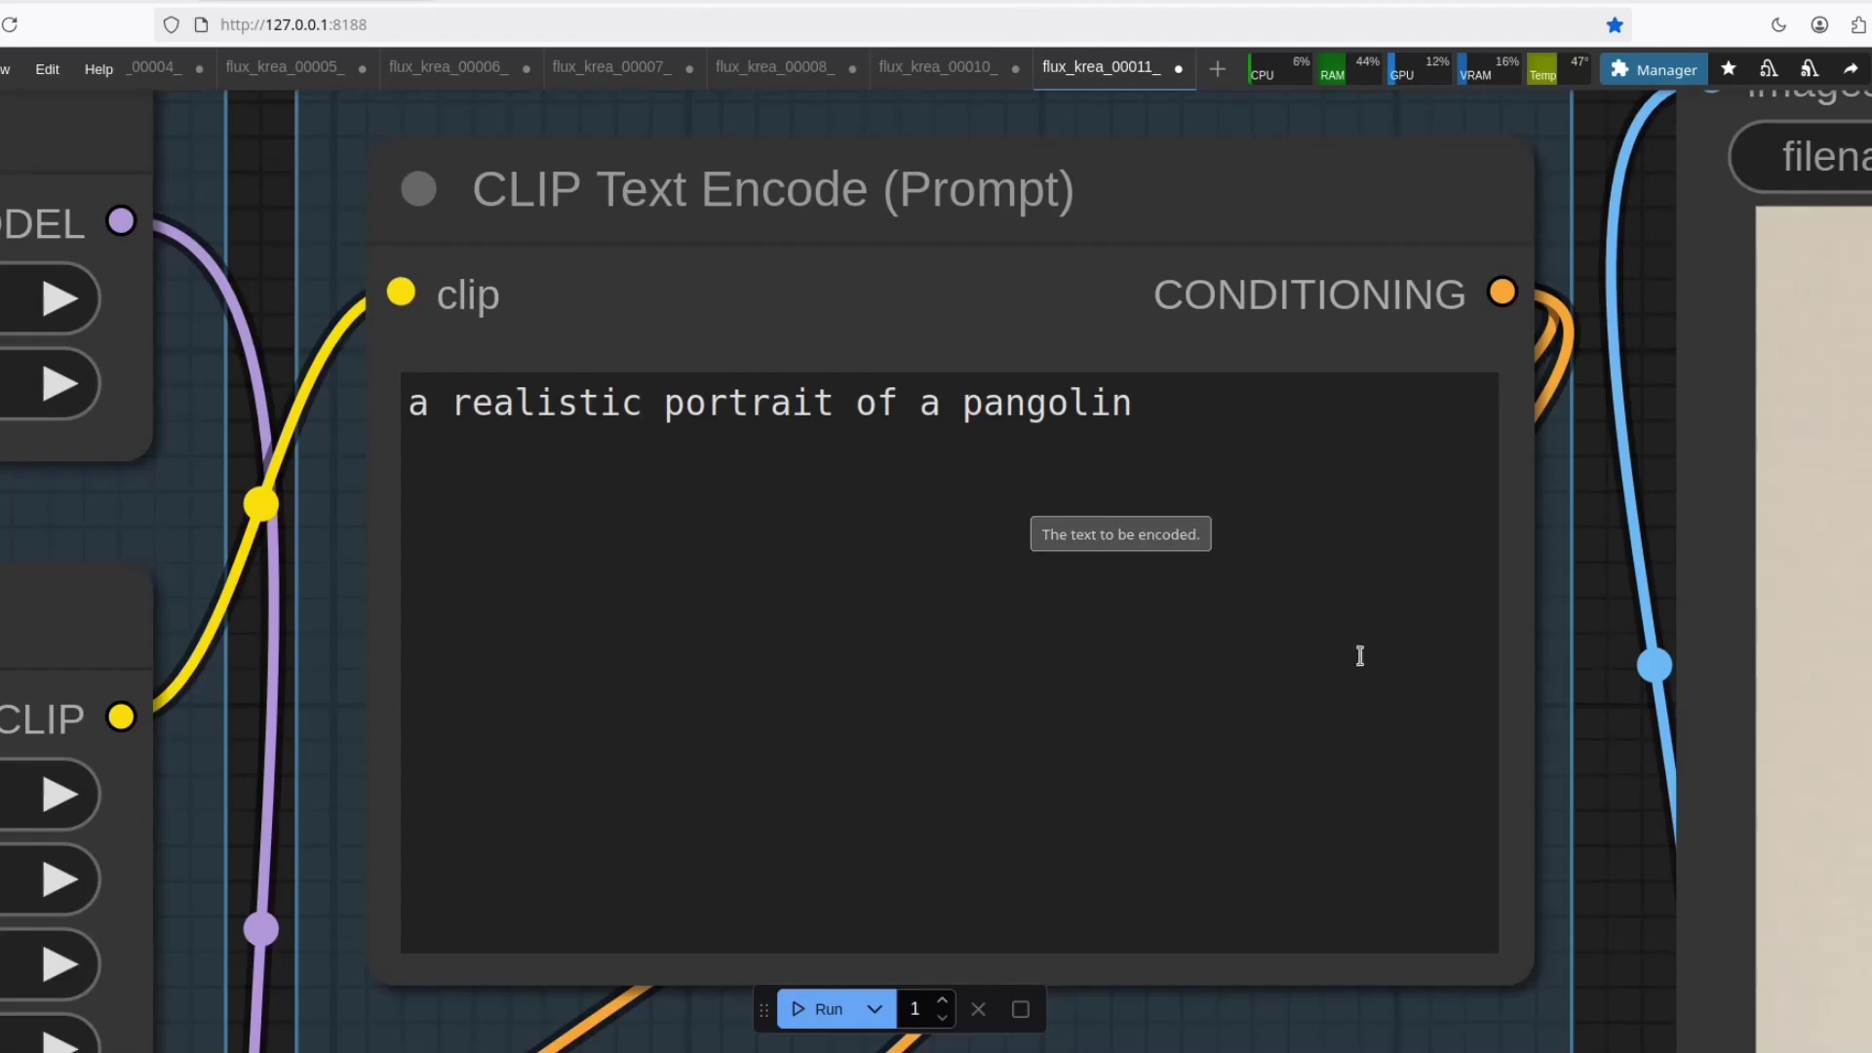
{"action": "scroll", "coordinate": [1597, 848], "scroll_direction": "down", "scroll_amount": 7}
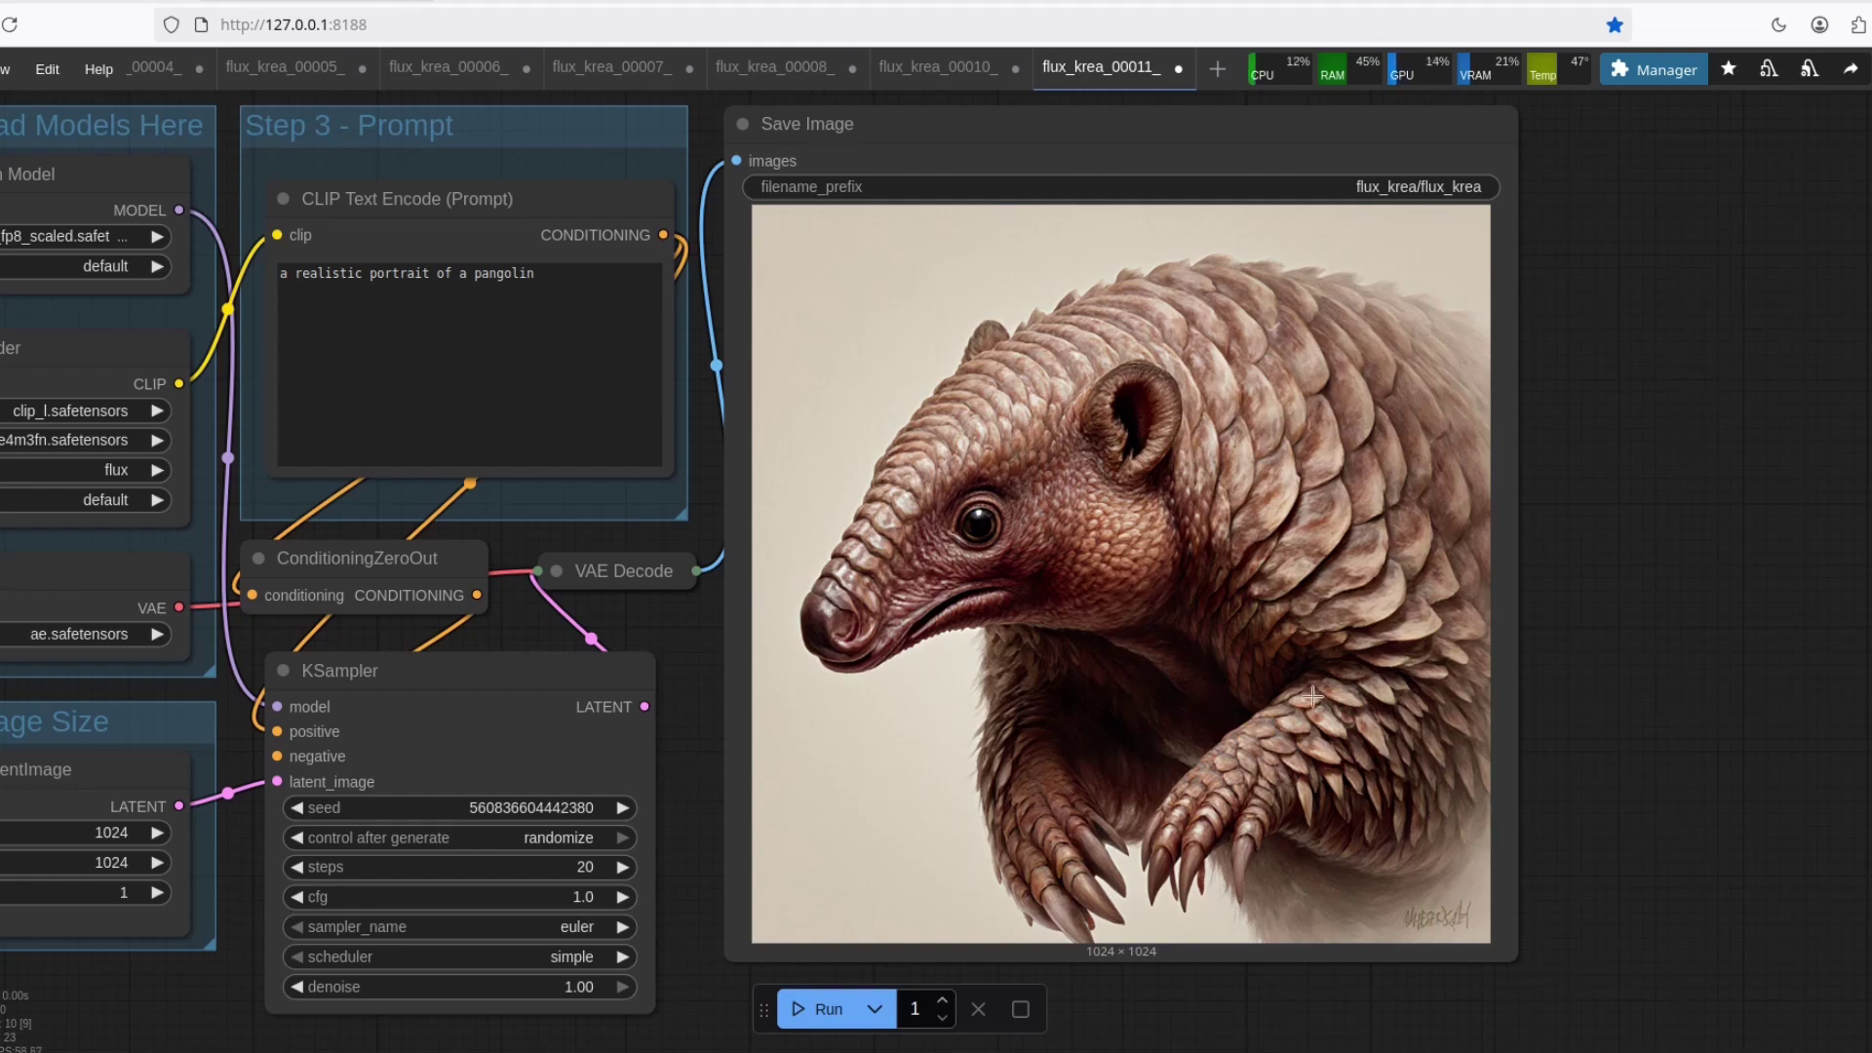
{"action": "scroll", "coordinate": [1200, 634], "scroll_direction": "up", "scroll_amount": 4}
{"action": "scroll", "coordinate": [980, 468], "scroll_direction": "down", "scroll_amount": 3}
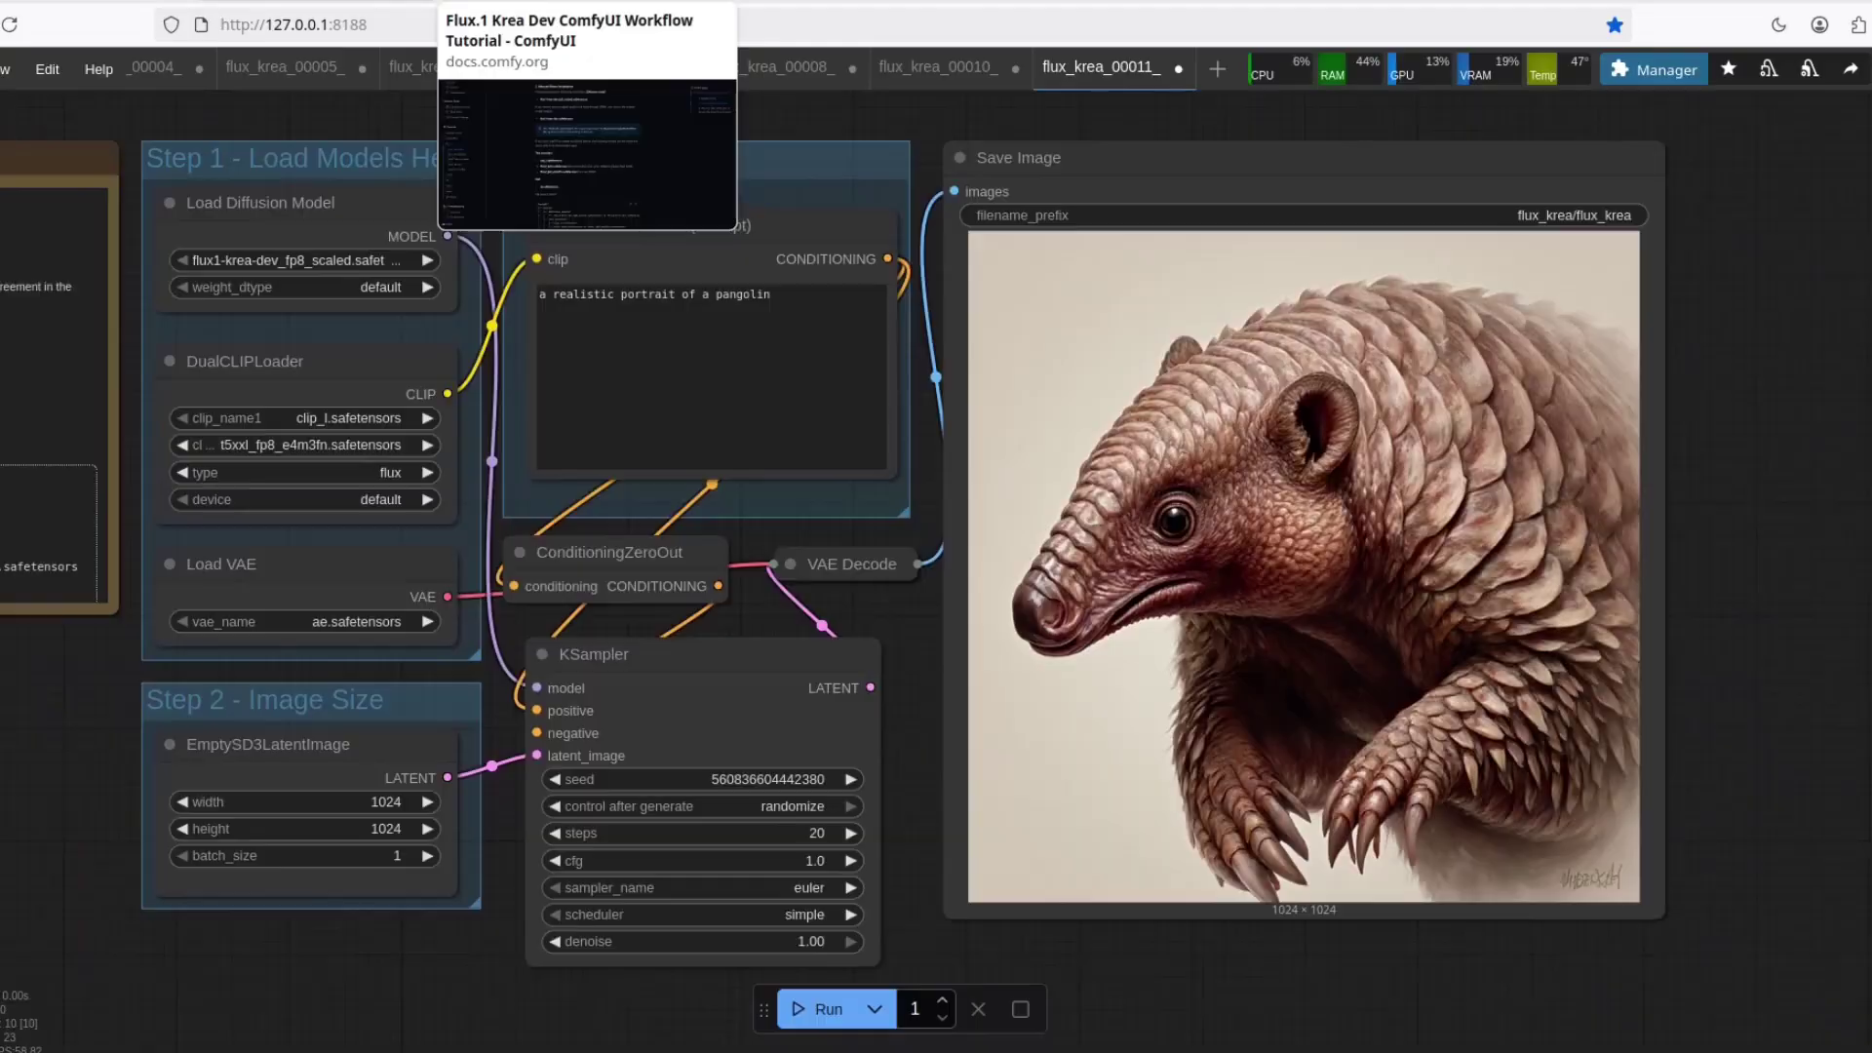
Step: Switch to the ComfyUI docs page for Flux.1 Krea Dev and review its workflow files and diffusion model download options
{"action": "left_click", "coordinate": [555, 2]}
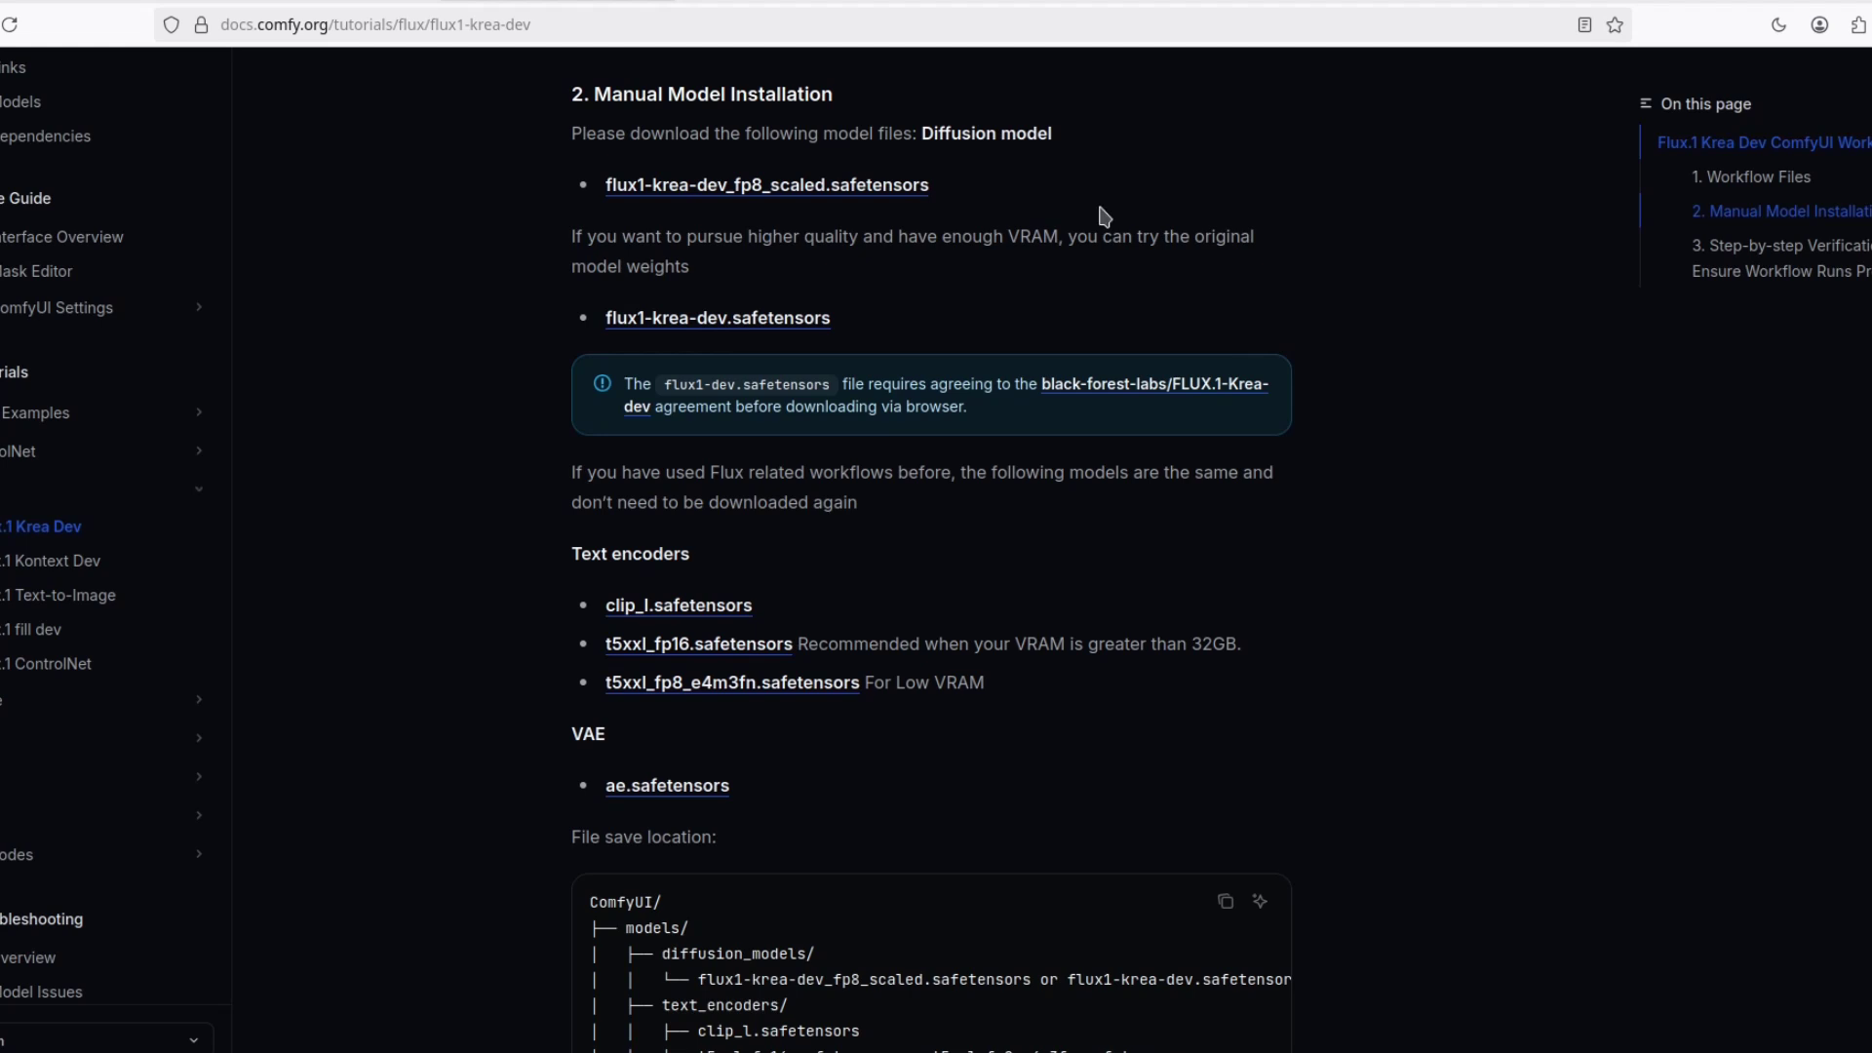
{"action": "left_click_drag", "start_coordinate": [1104, 214], "coordinate": [1101, 285]}
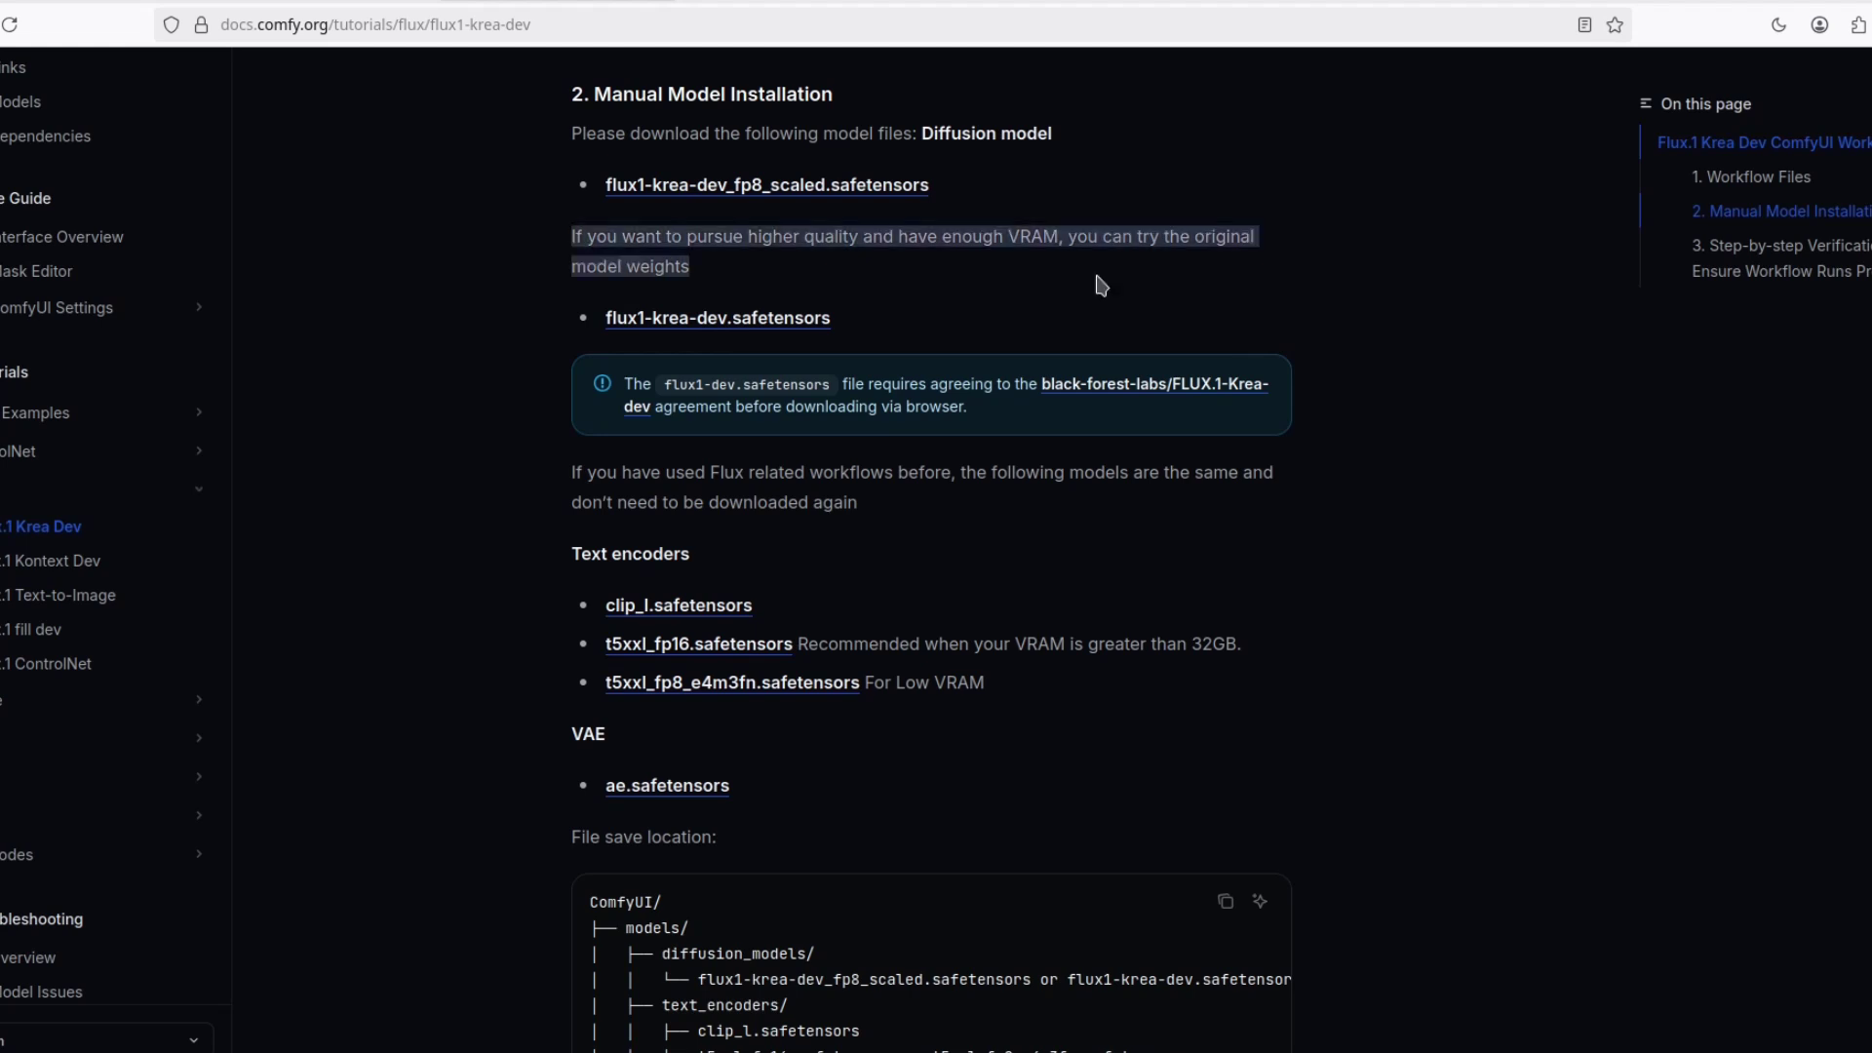
{"action": "left_click", "coordinate": [639, 261]}
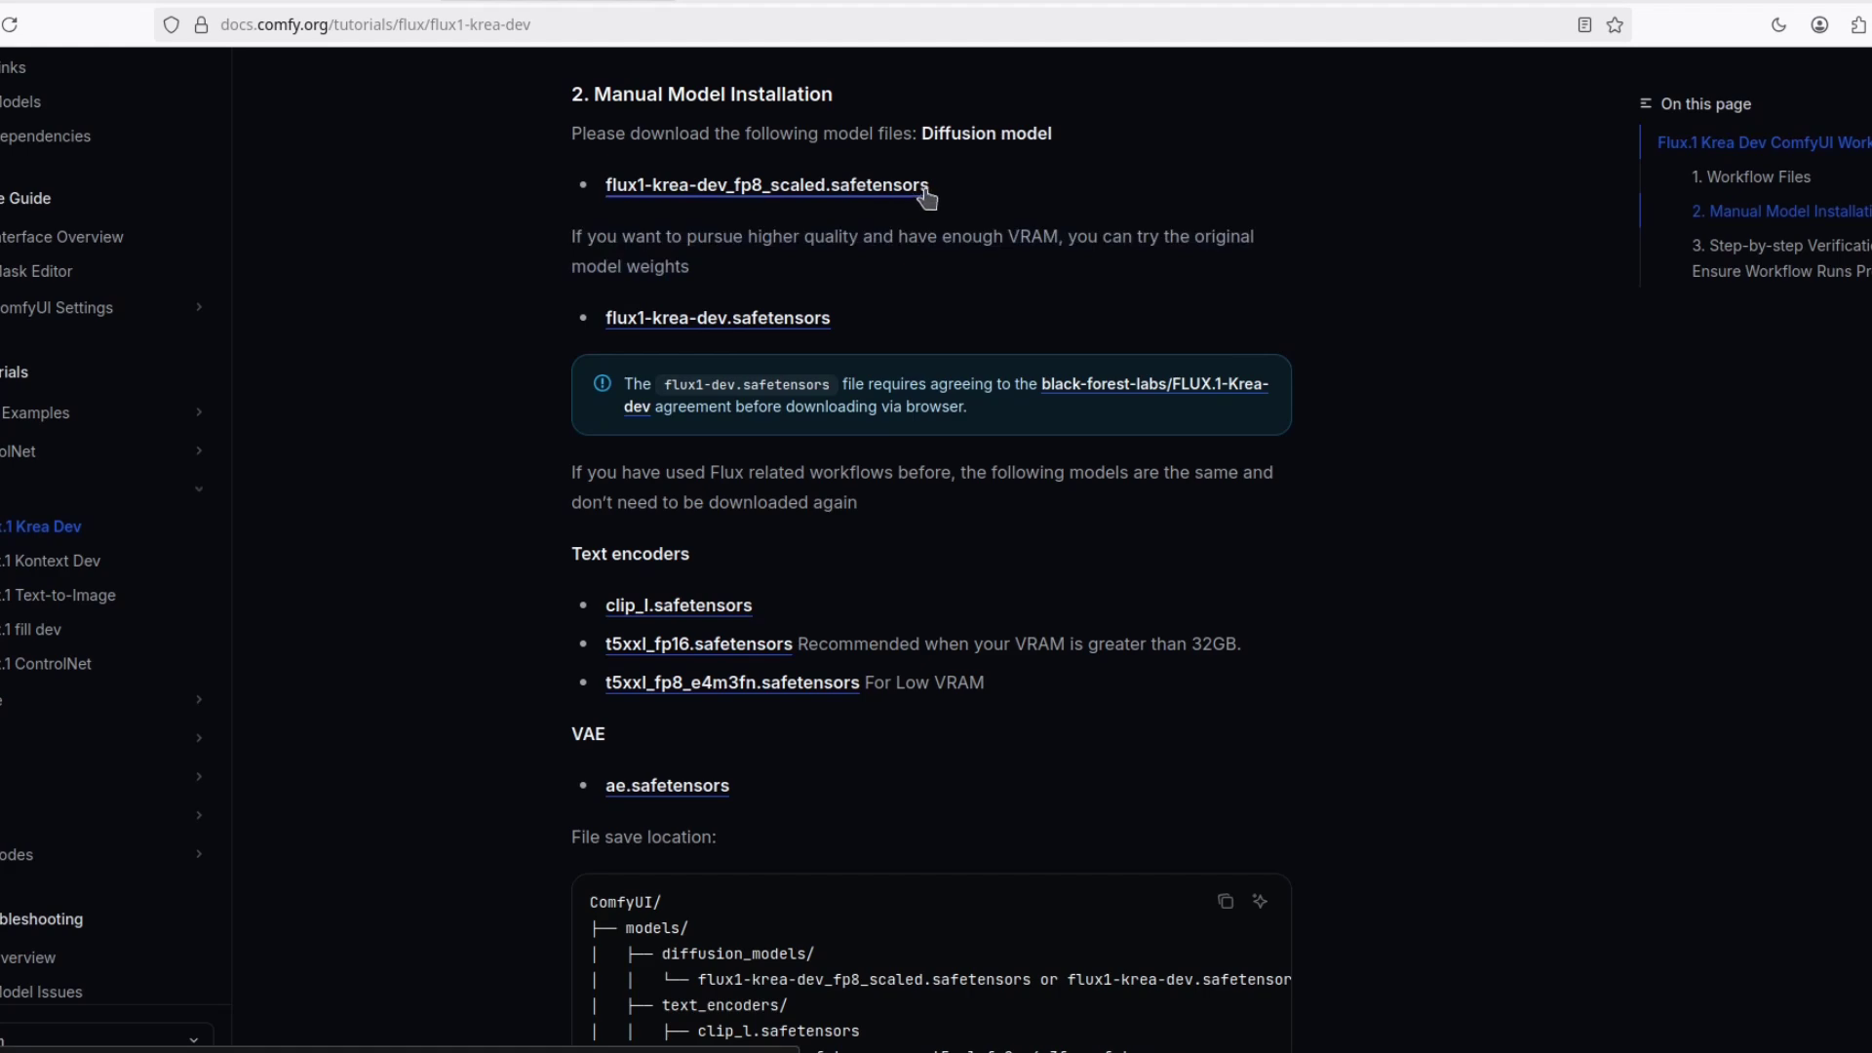
{"action": "scroll", "coordinate": [945, 196], "scroll_direction": "up", "scroll_amount": 2}
{"action": "scroll", "coordinate": [1300, 423], "scroll_direction": "up", "scroll_amount": 7}
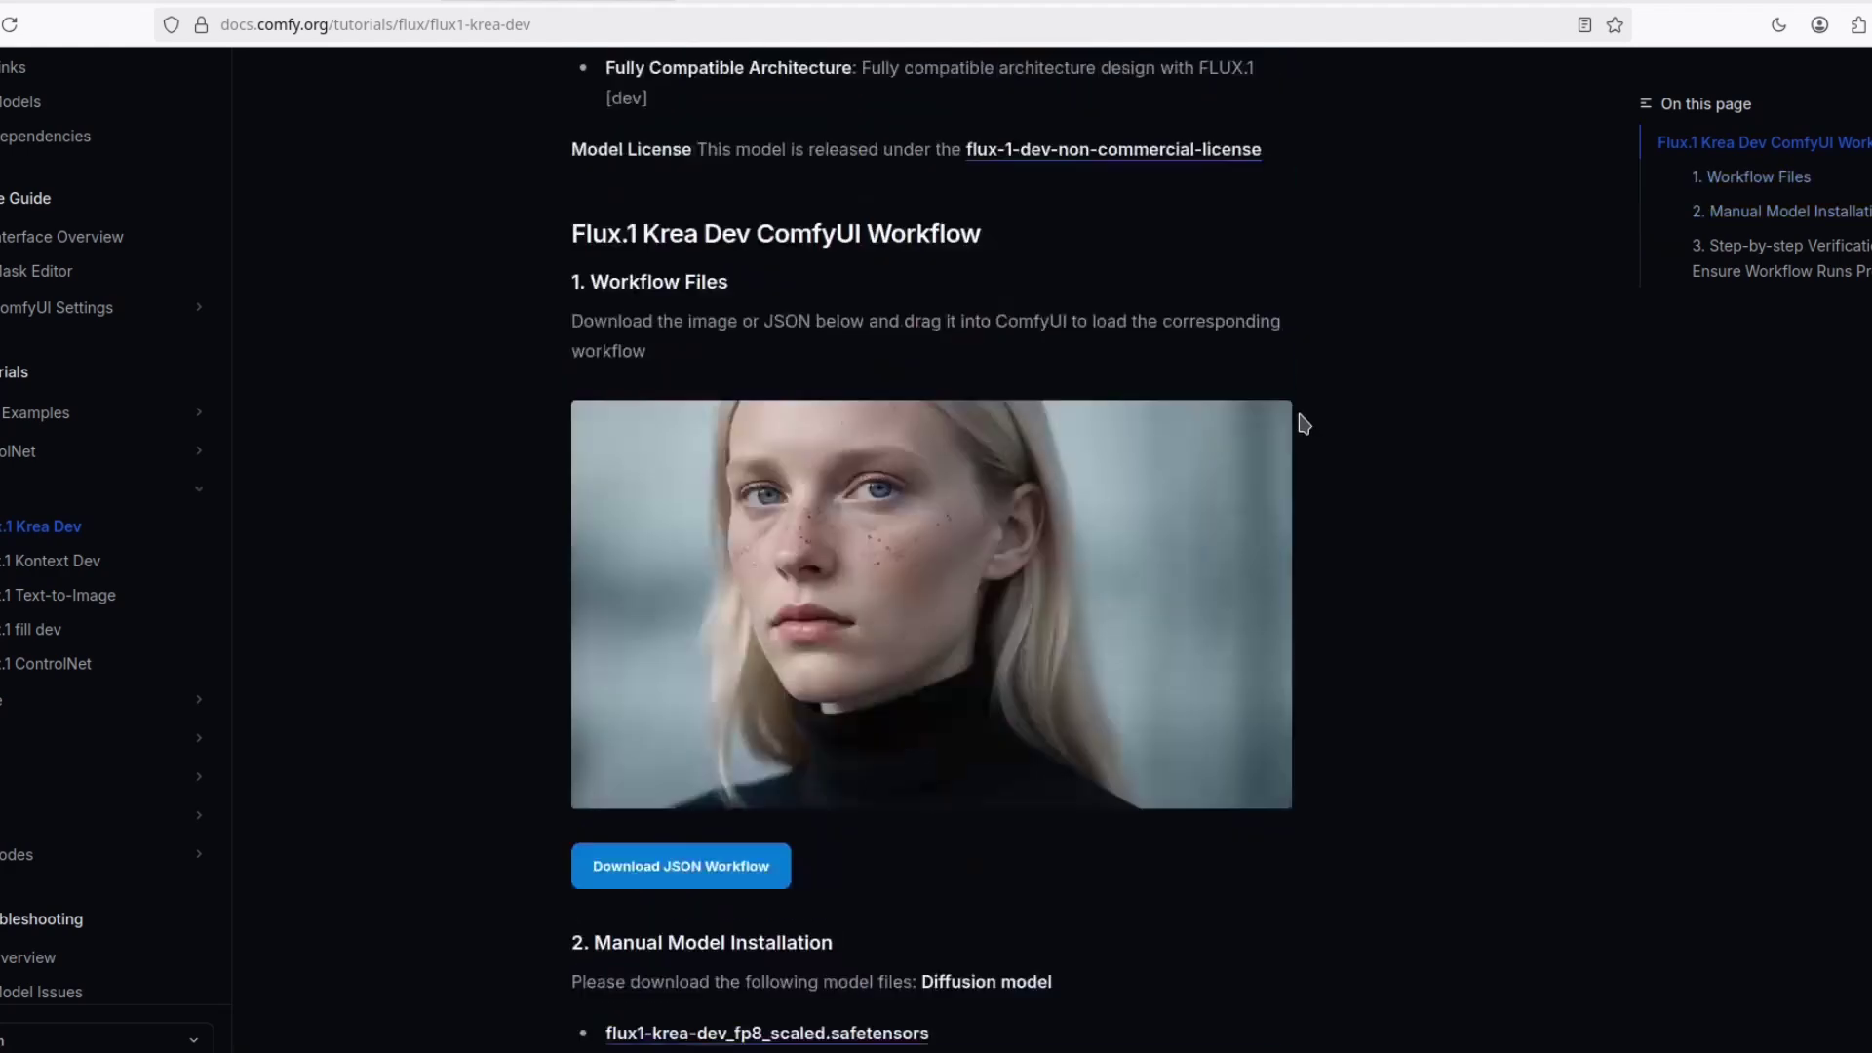
{"action": "scroll", "coordinate": [974, 422], "scroll_direction": "down", "scroll_amount": 8}
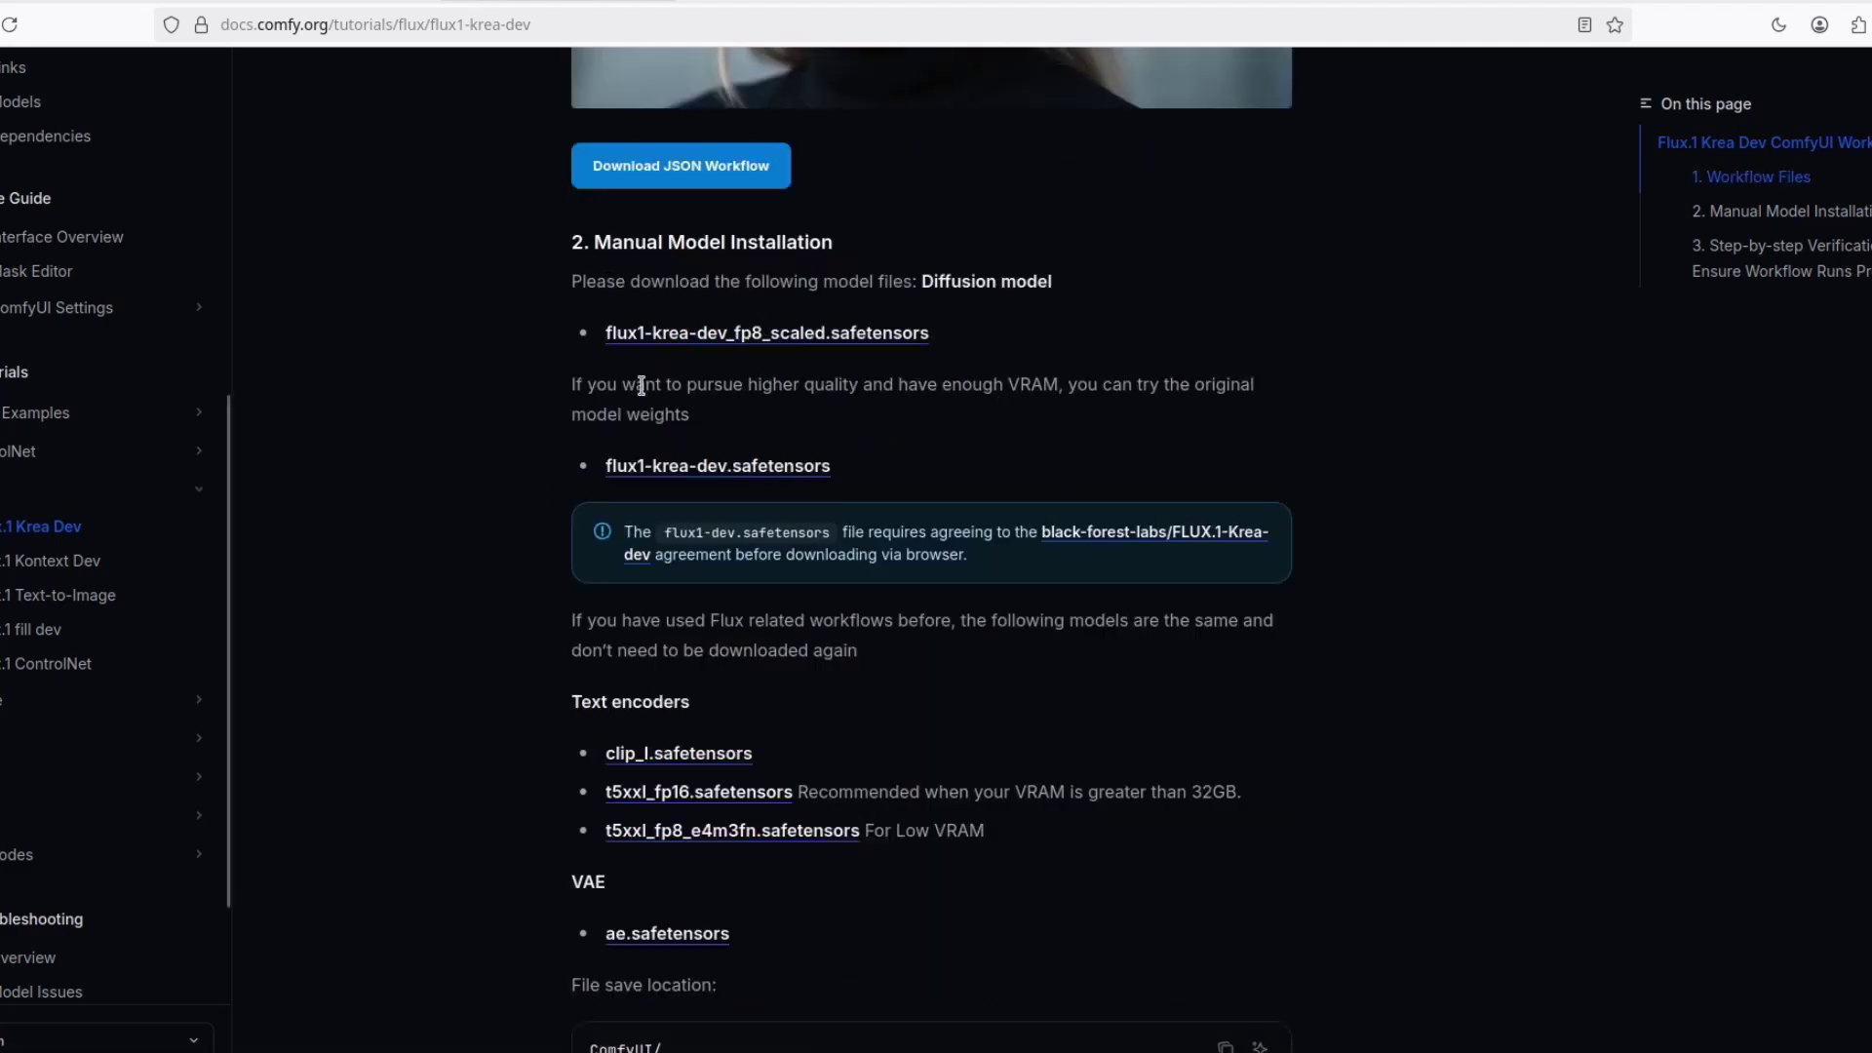
Step: Switch to the Dolphin file manager and check ComfyUI's models/diffusion_models folder for flux1-krea-dev_fp8_scaled.safetensors, and return to the docs page
{"action": "key", "text": "alt+Tab"}
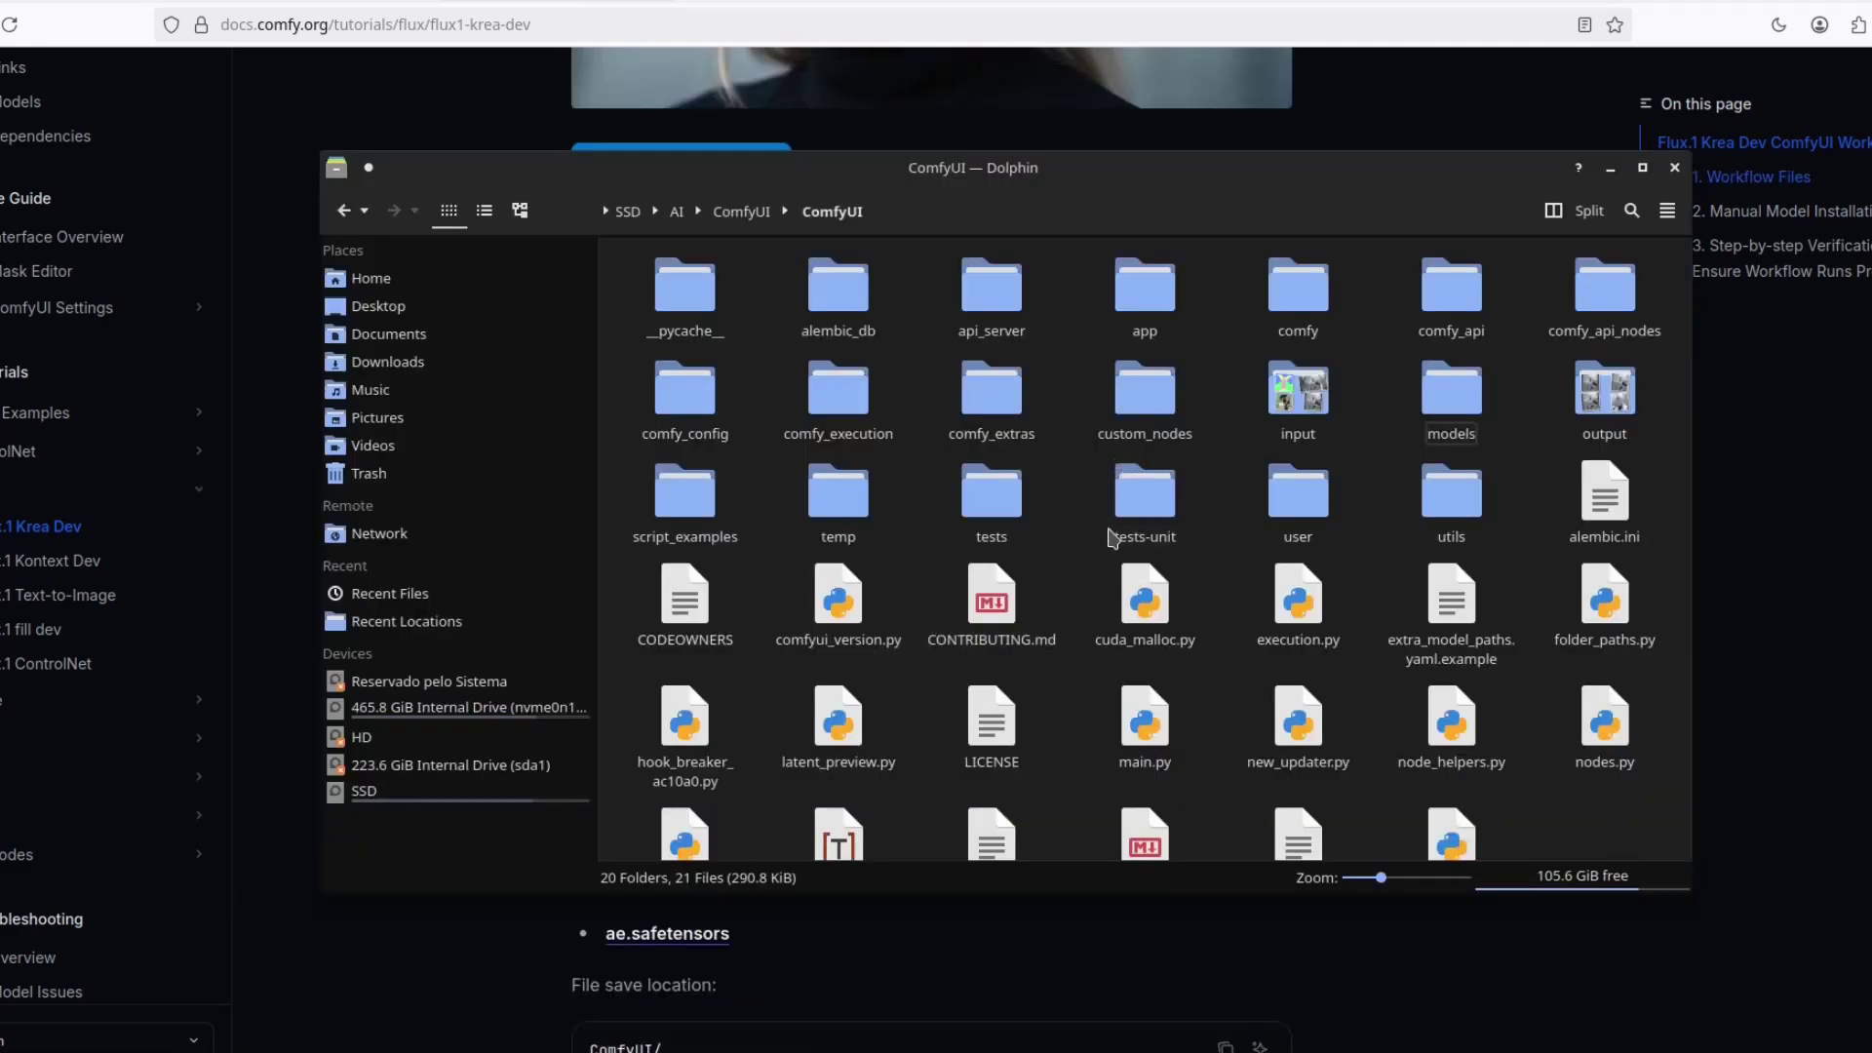
{"action": "double_click", "coordinate": [1452, 390]}
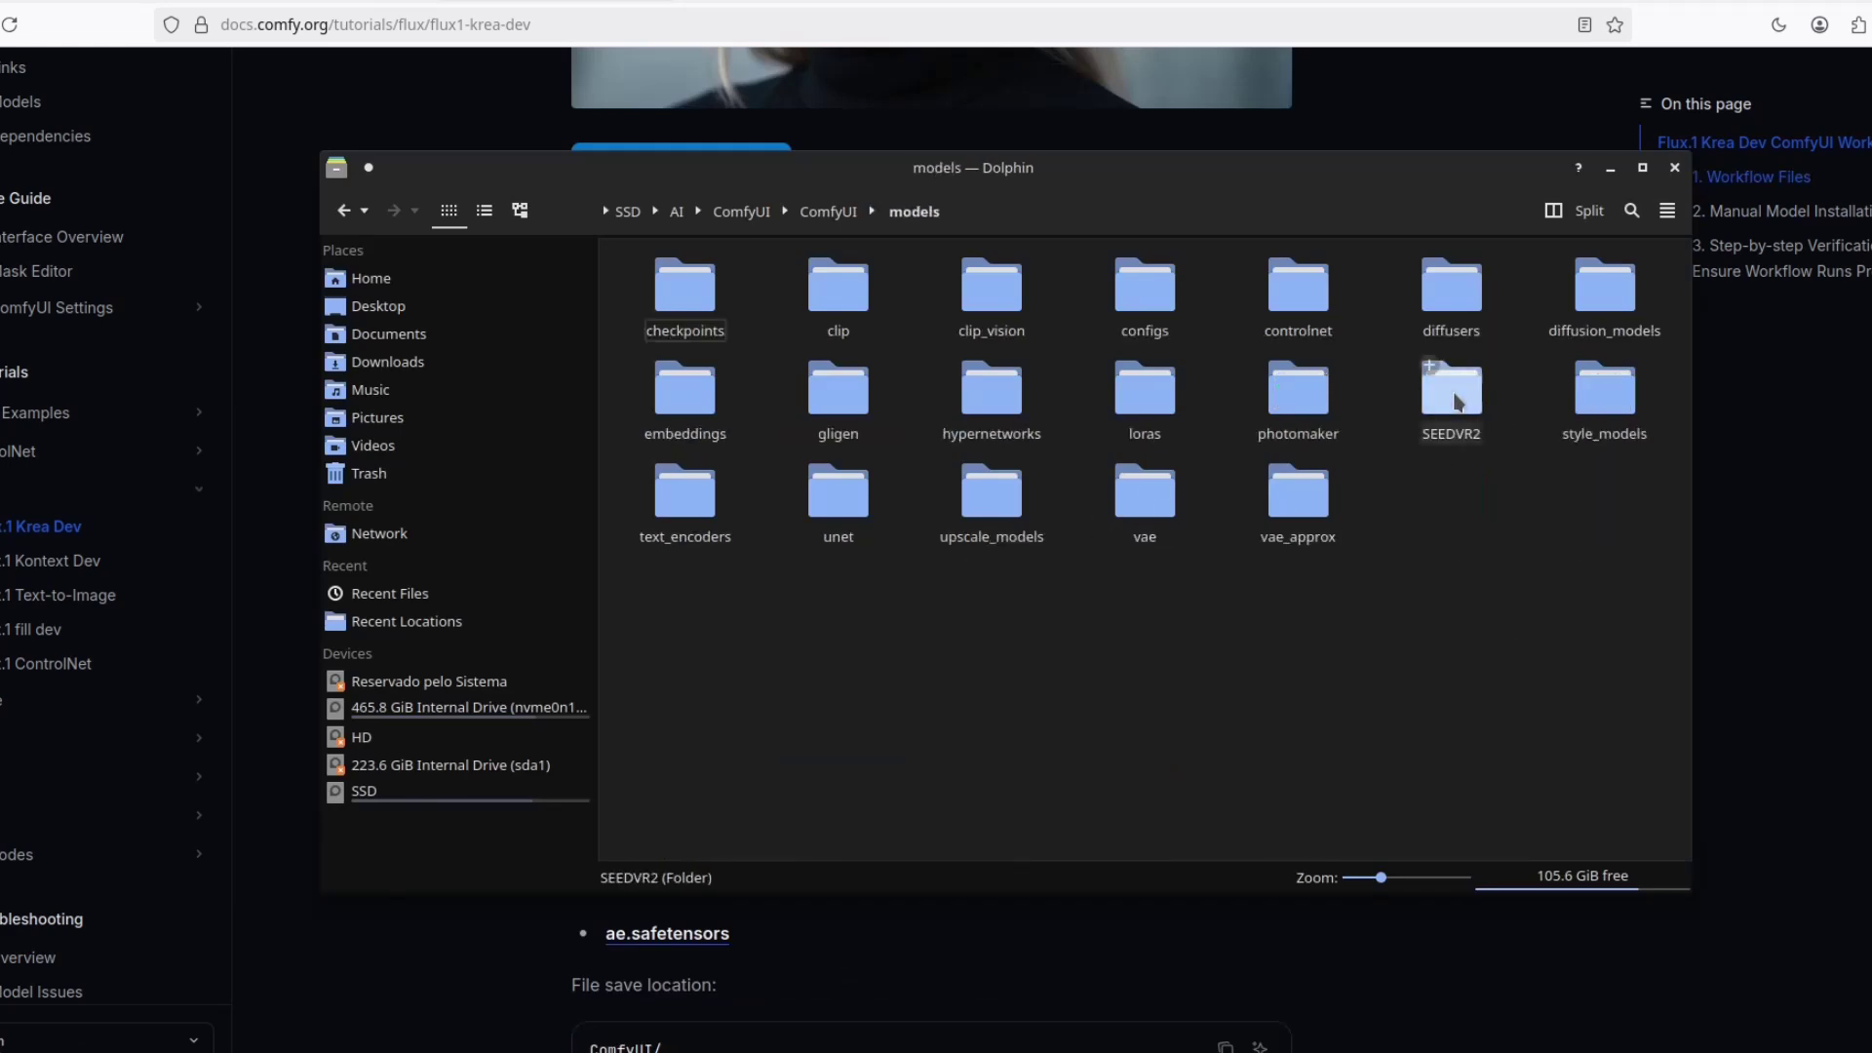
{"action": "double_click", "coordinate": [1608, 304]}
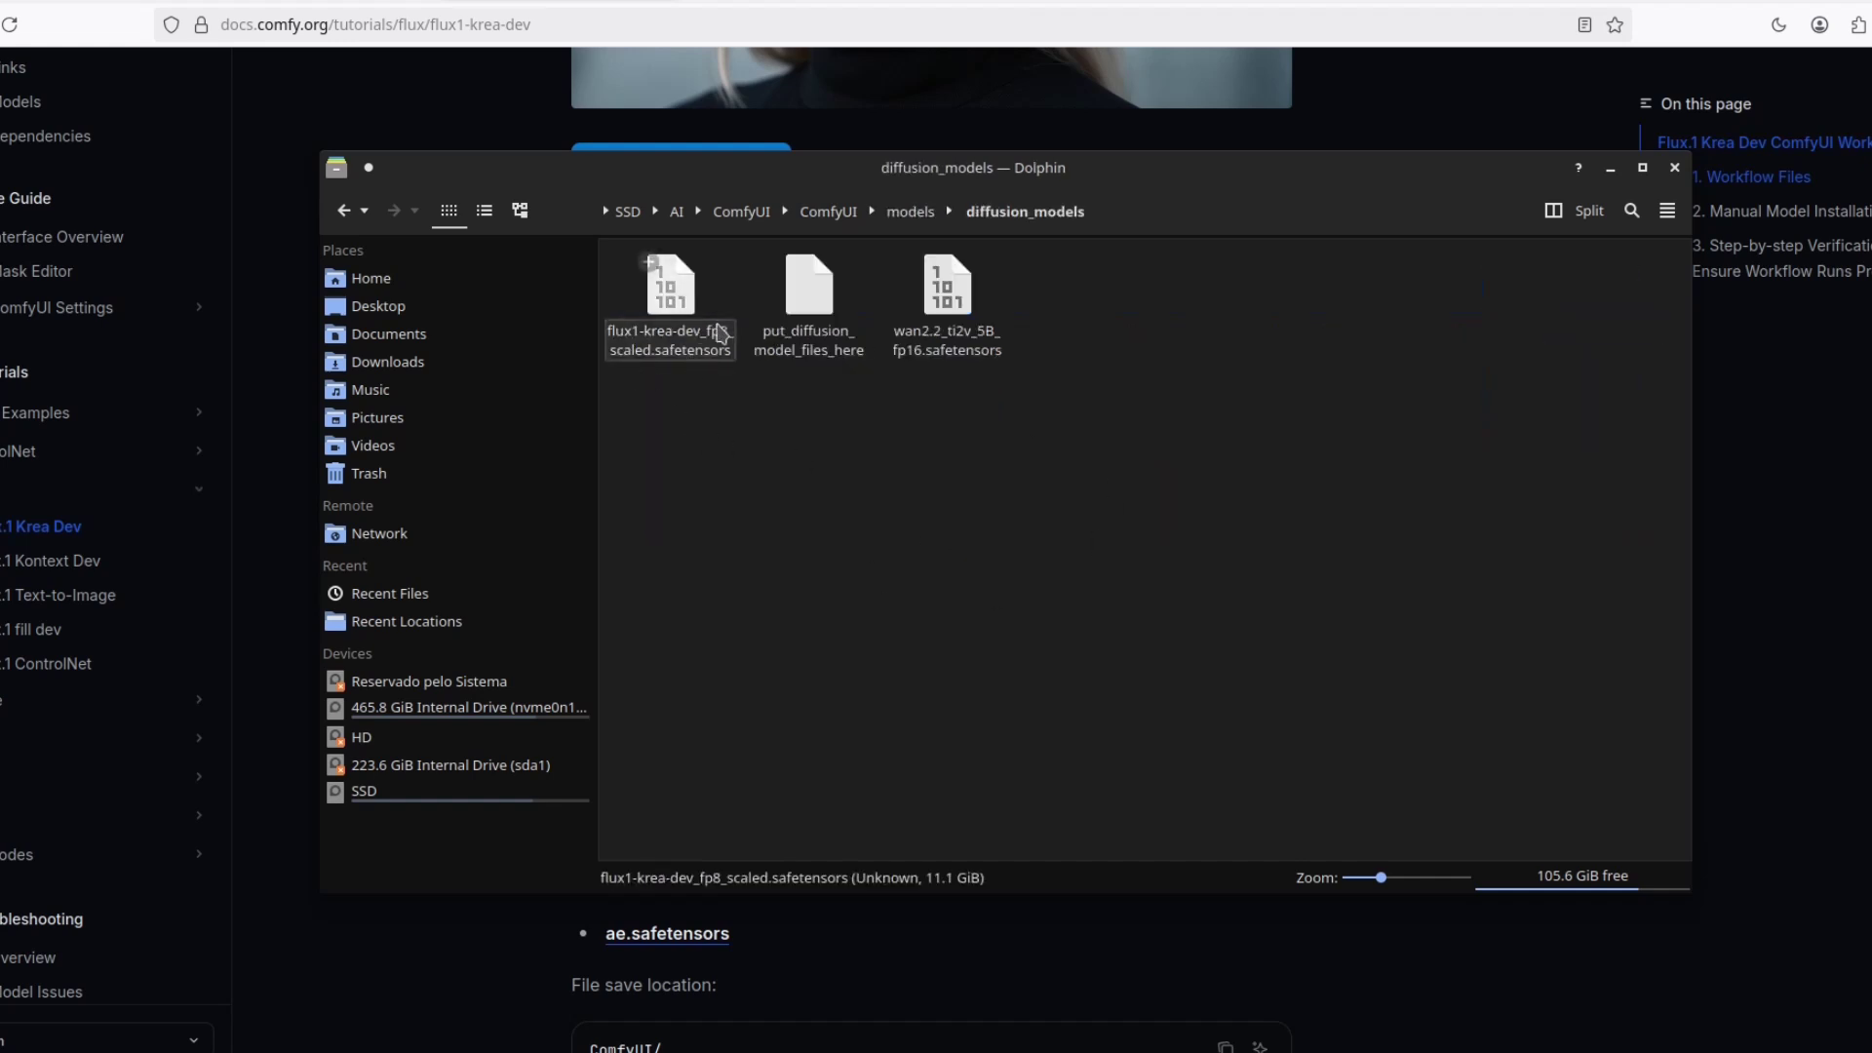
{"action": "key", "text": "alt+Left"}
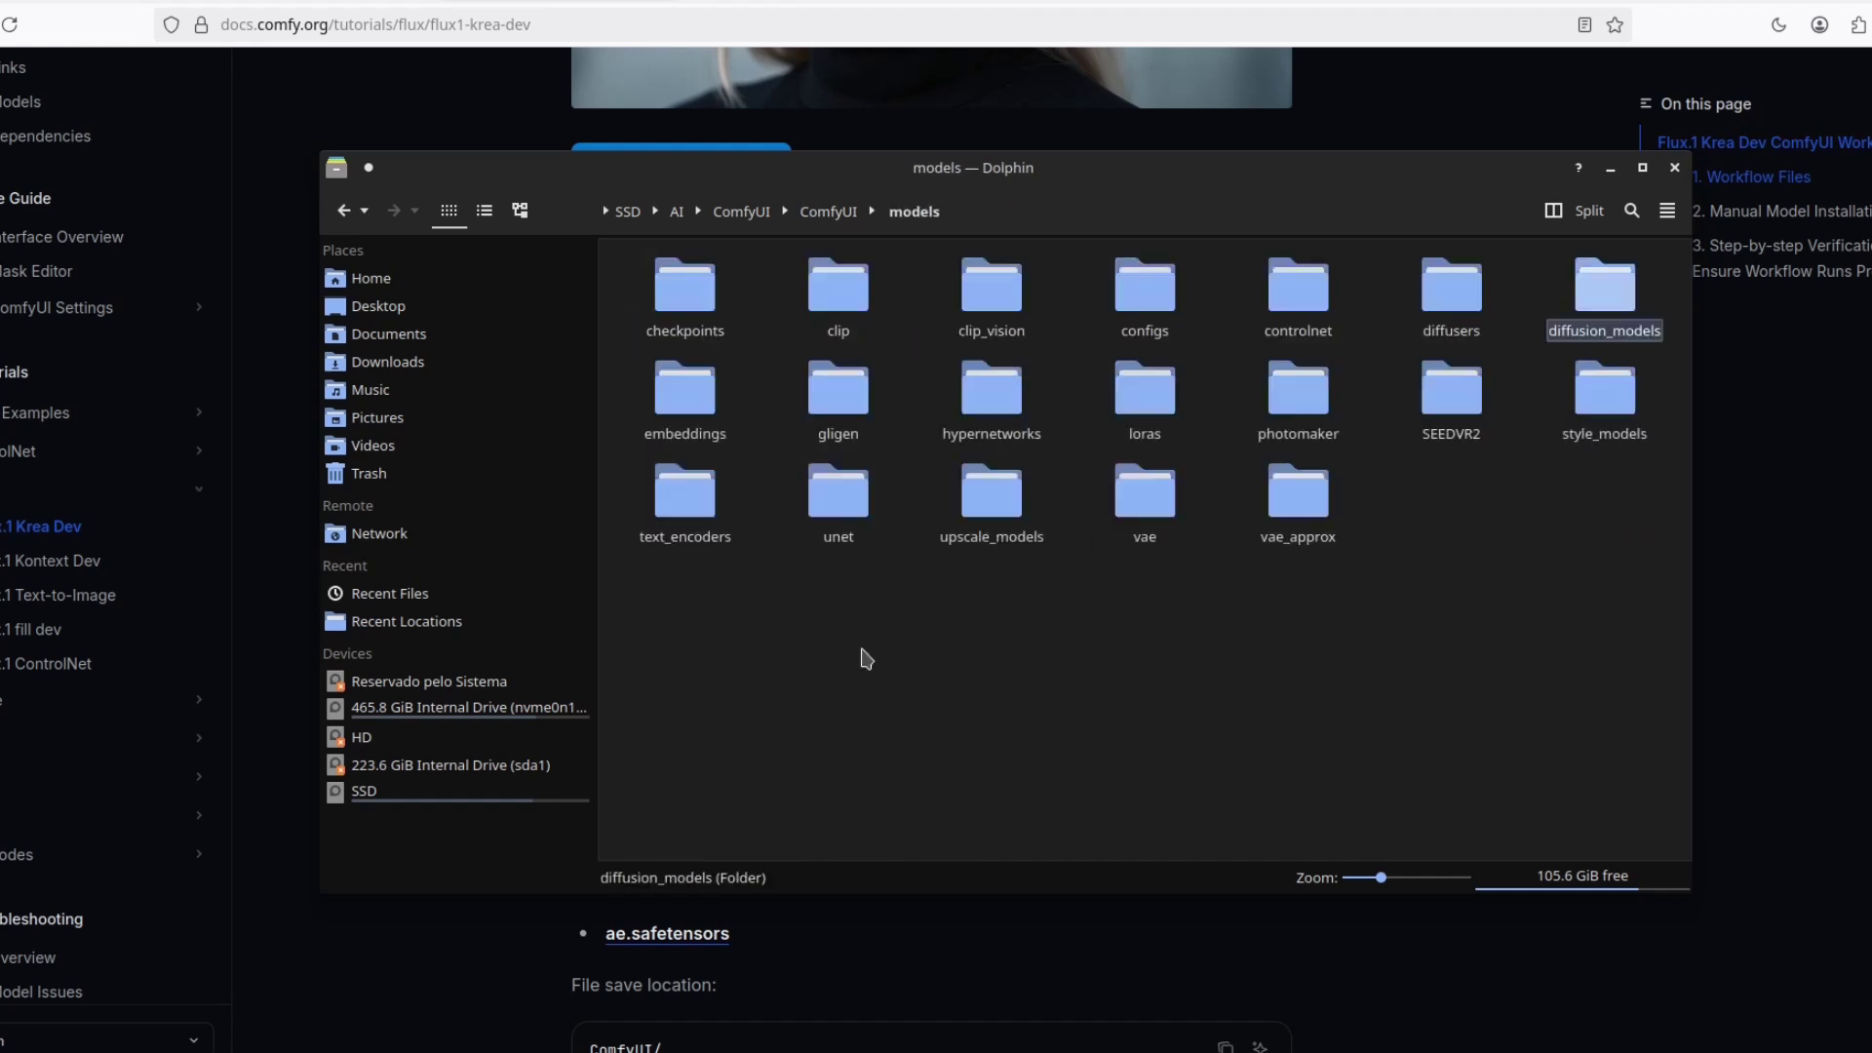
{"action": "left_click", "coordinate": [283, 481]}
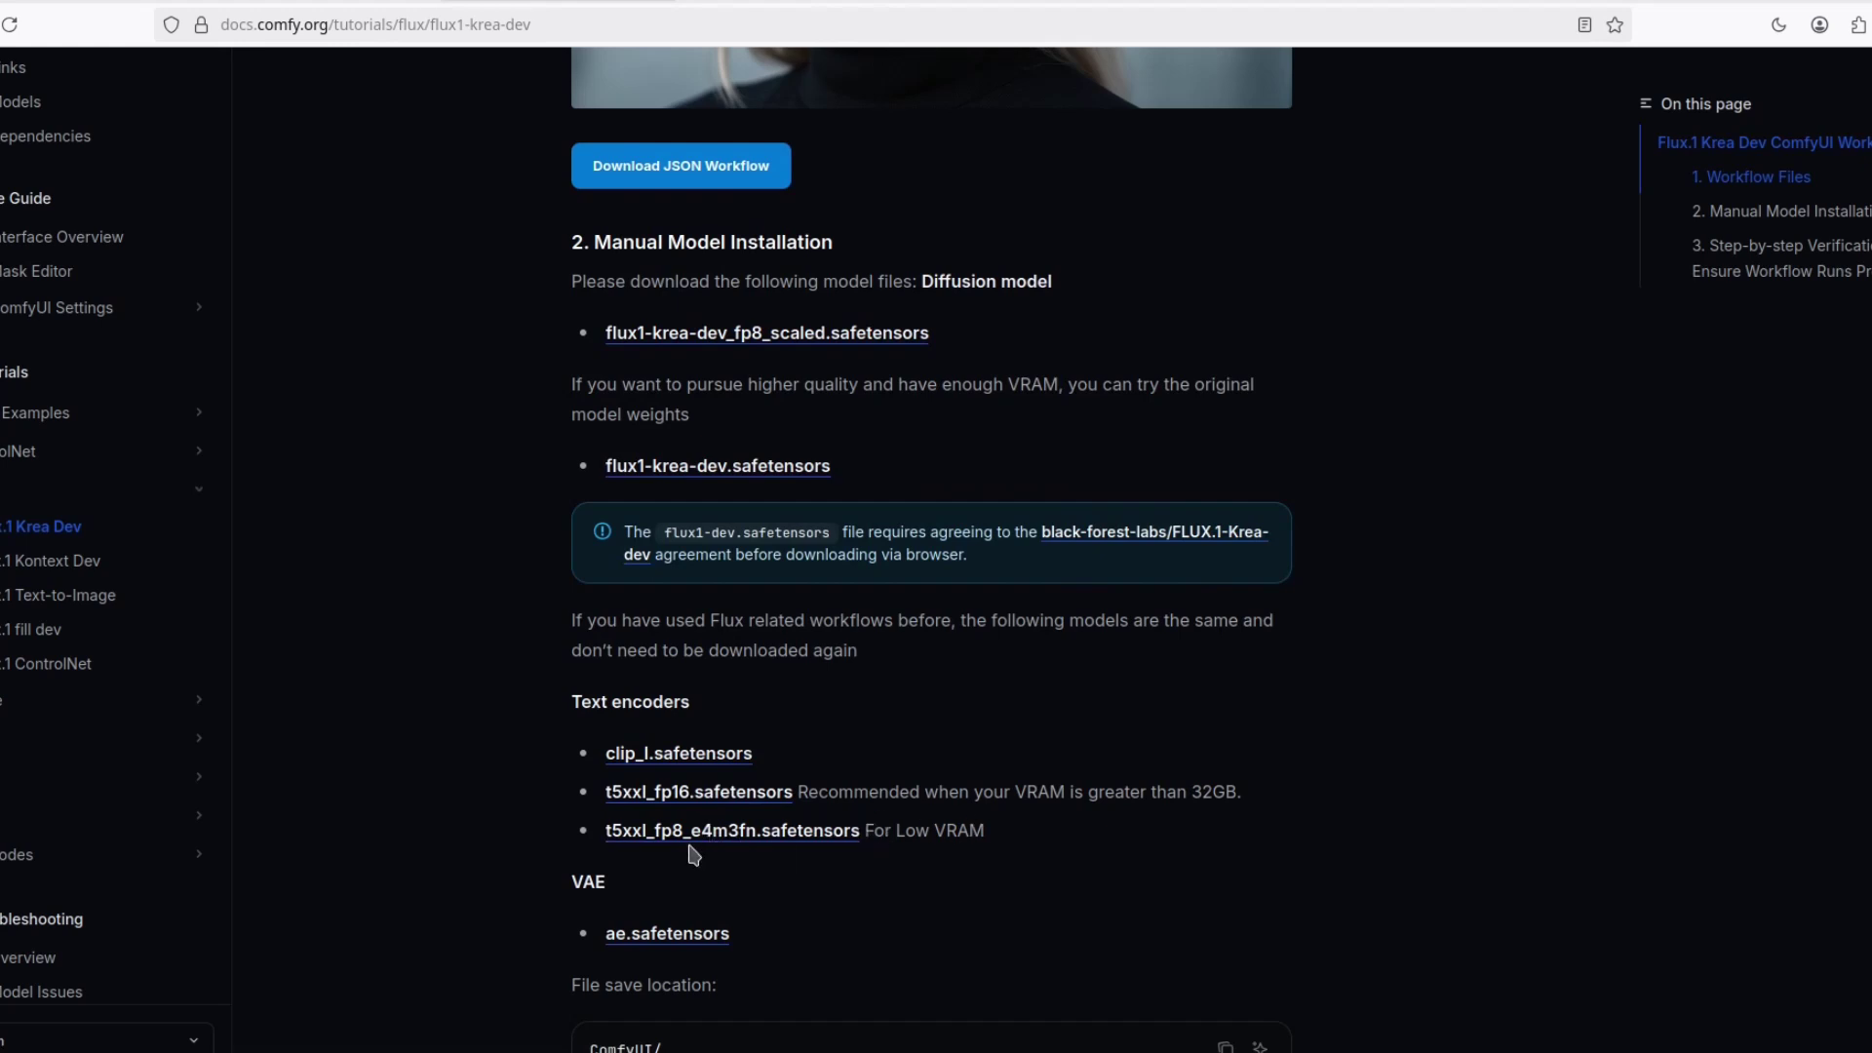
Step: Check the models/text_encoders folder for clip_l.safetensors and t5xxl_fp8_e4m3fn.safetensors, and return to the docs page
{"action": "key", "text": "alt+Tab"}
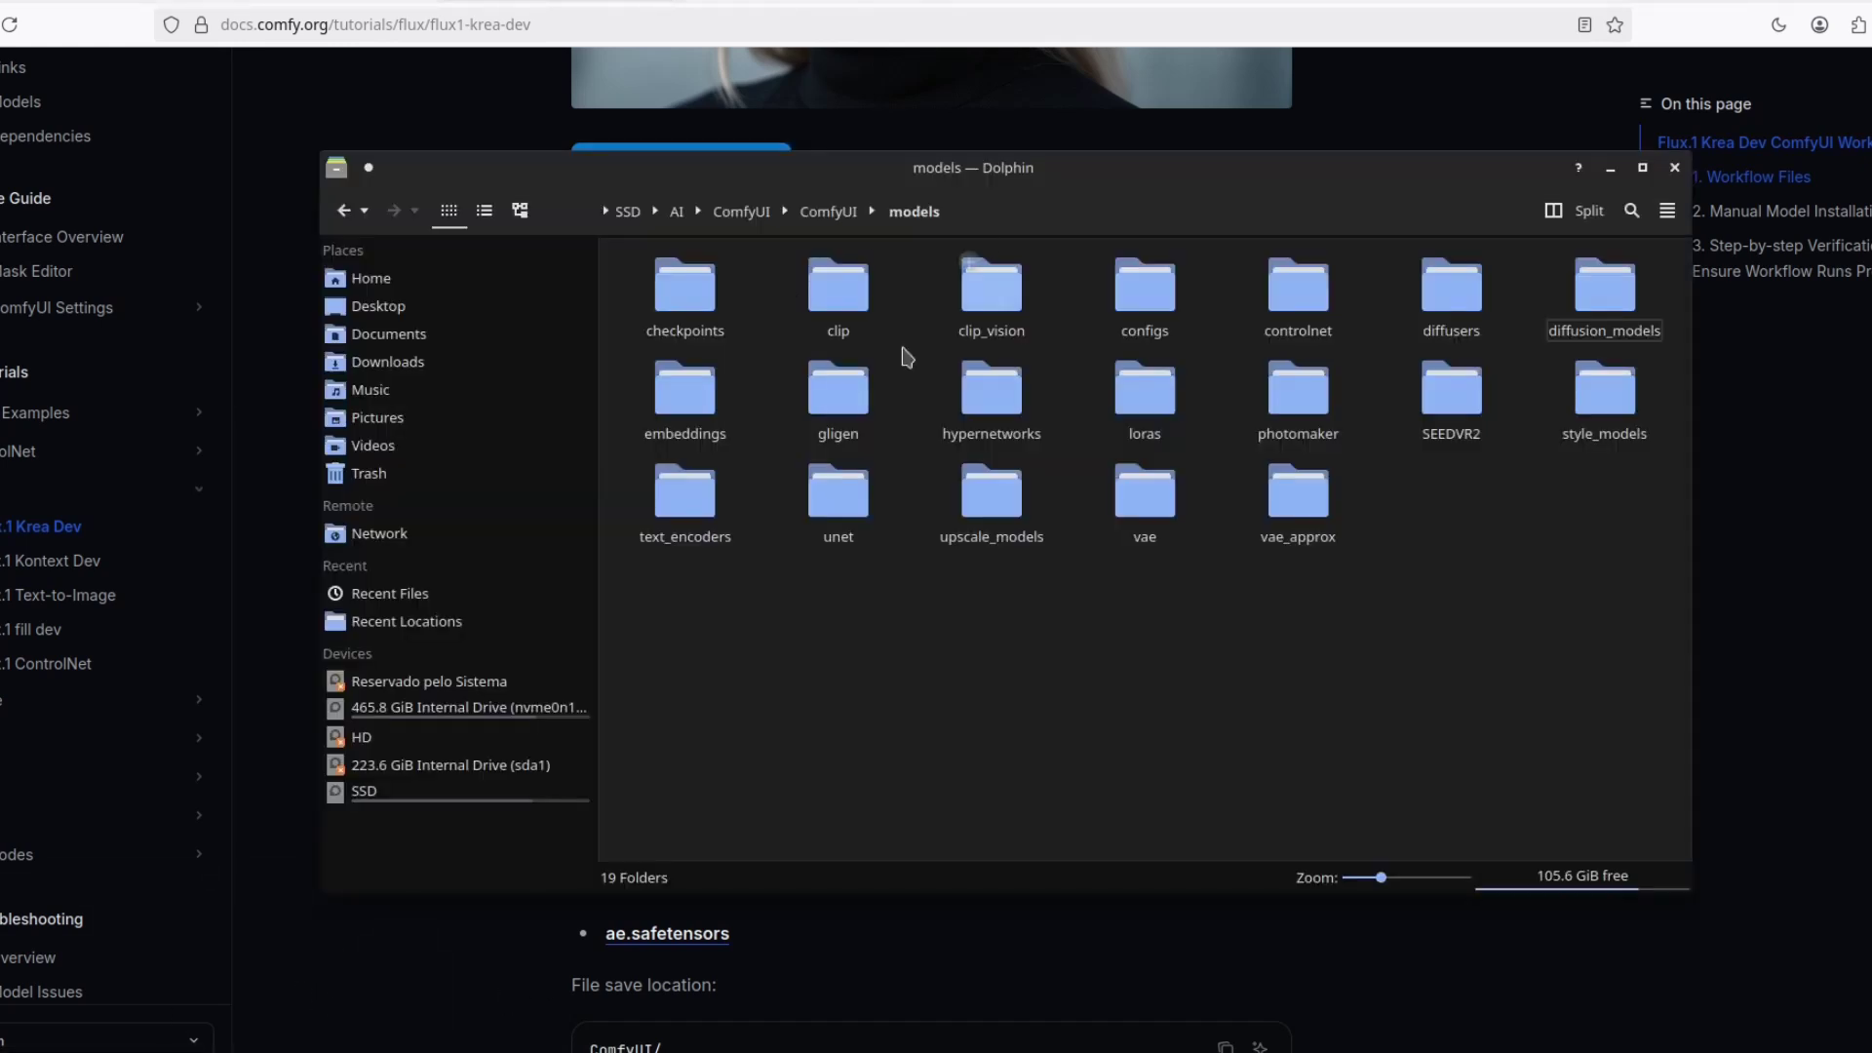
{"action": "left_click", "coordinate": [712, 511]}
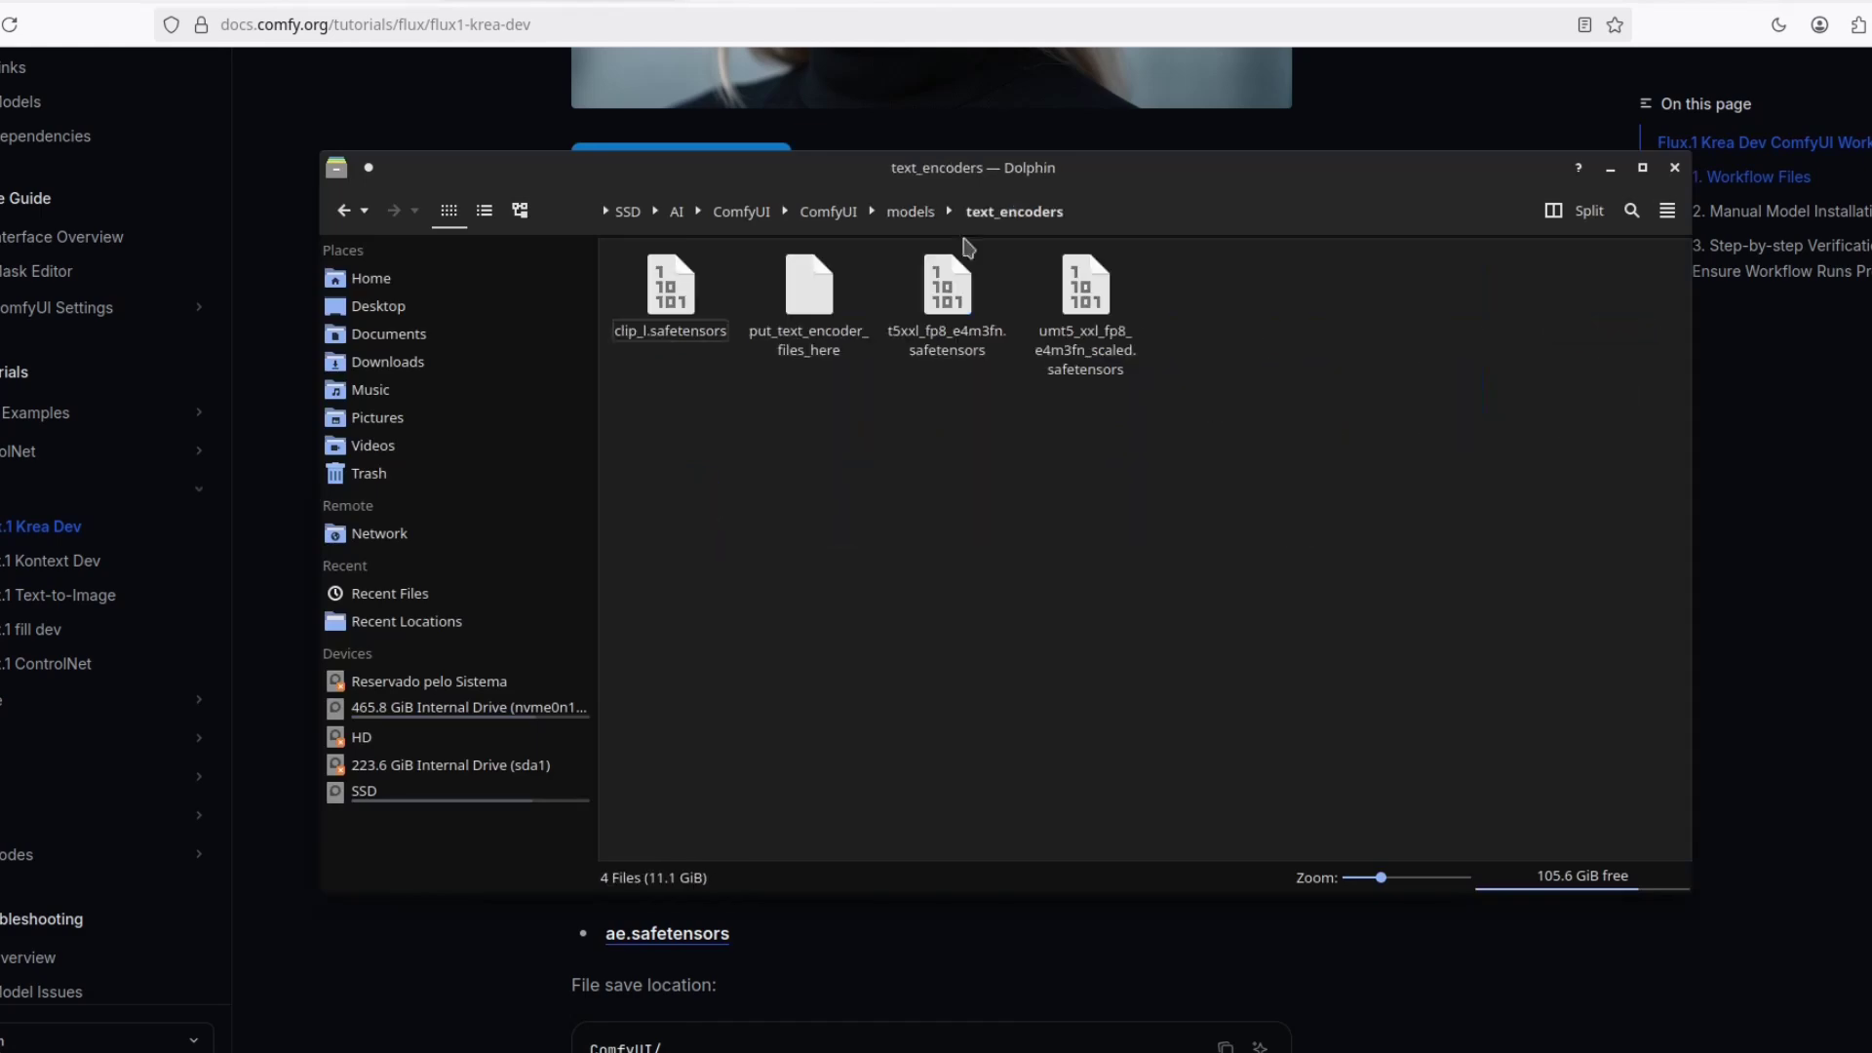
{"action": "key", "text": "alt+Left"}
{"action": "left_click", "coordinate": [273, 639]}
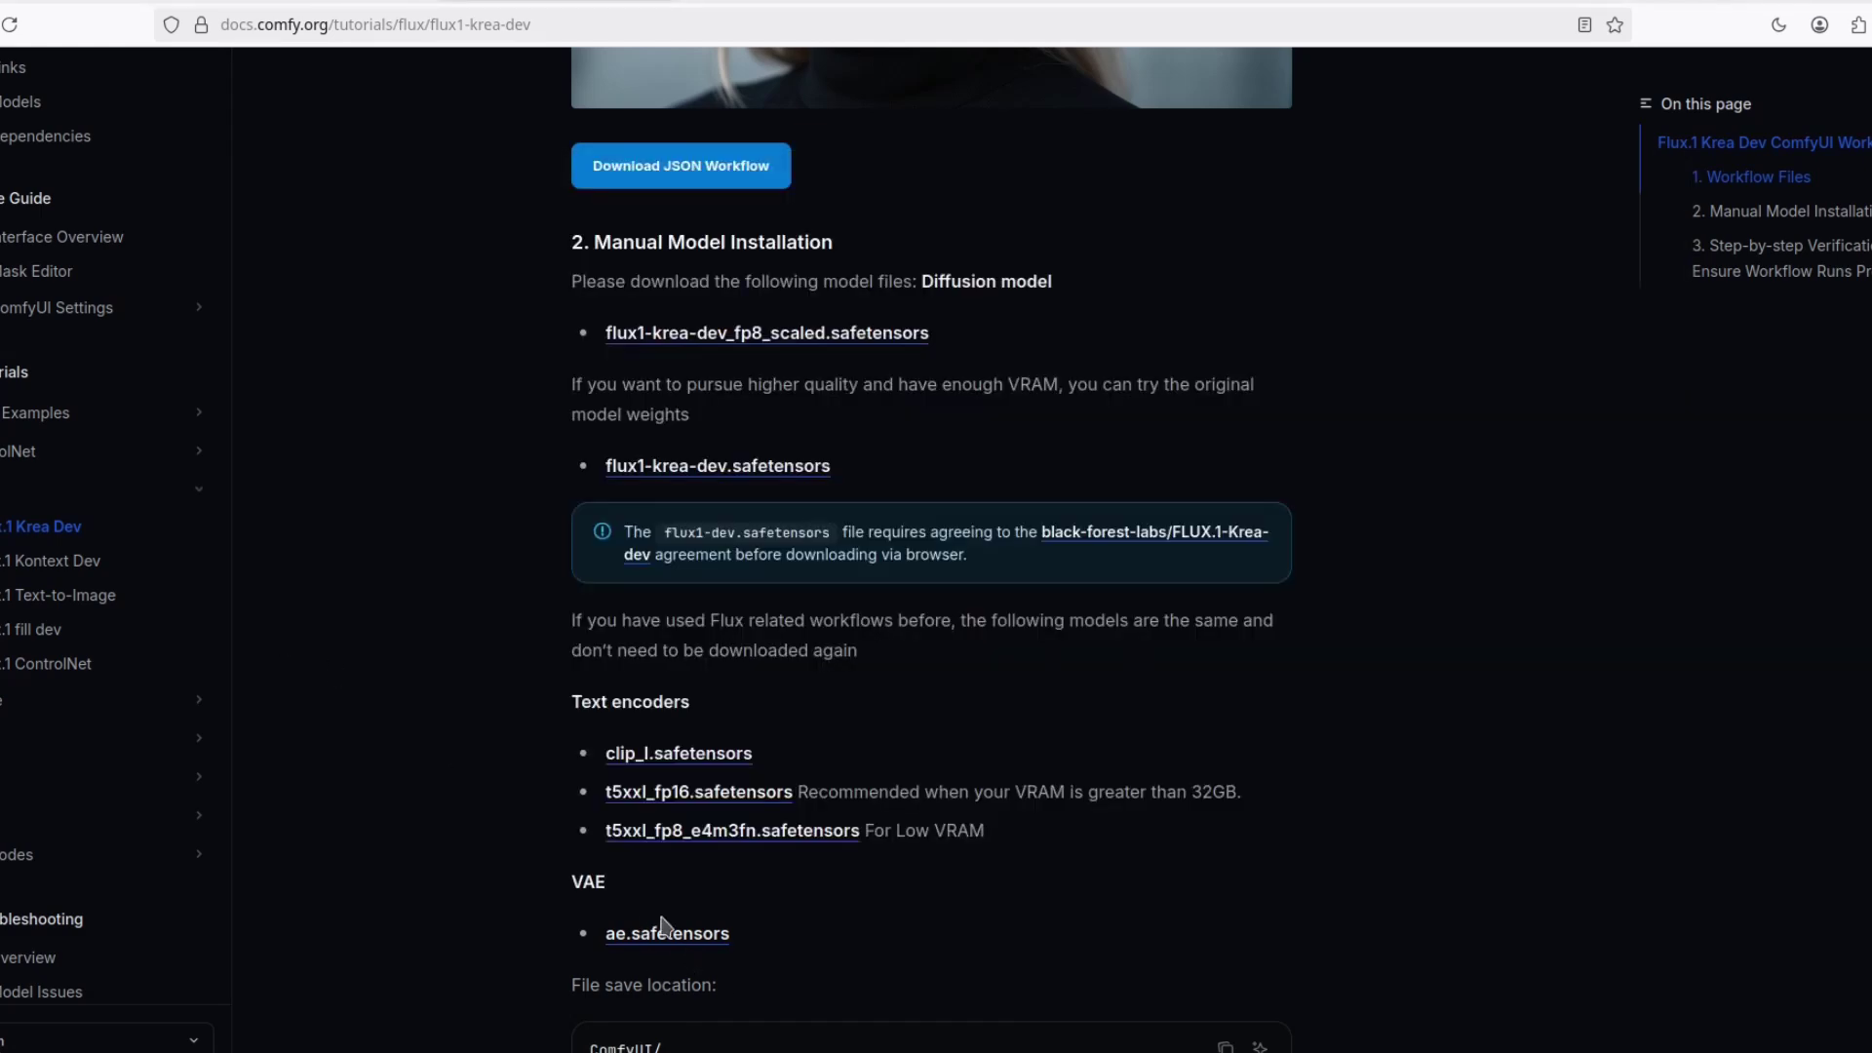
Step: Open the vae folder inside models to check where ae.safetensors belongs, and return to the docs page
{"action": "mouse_move", "coordinate": [224, 1051]}
{"action": "left_click", "coordinate": [101, 960]}
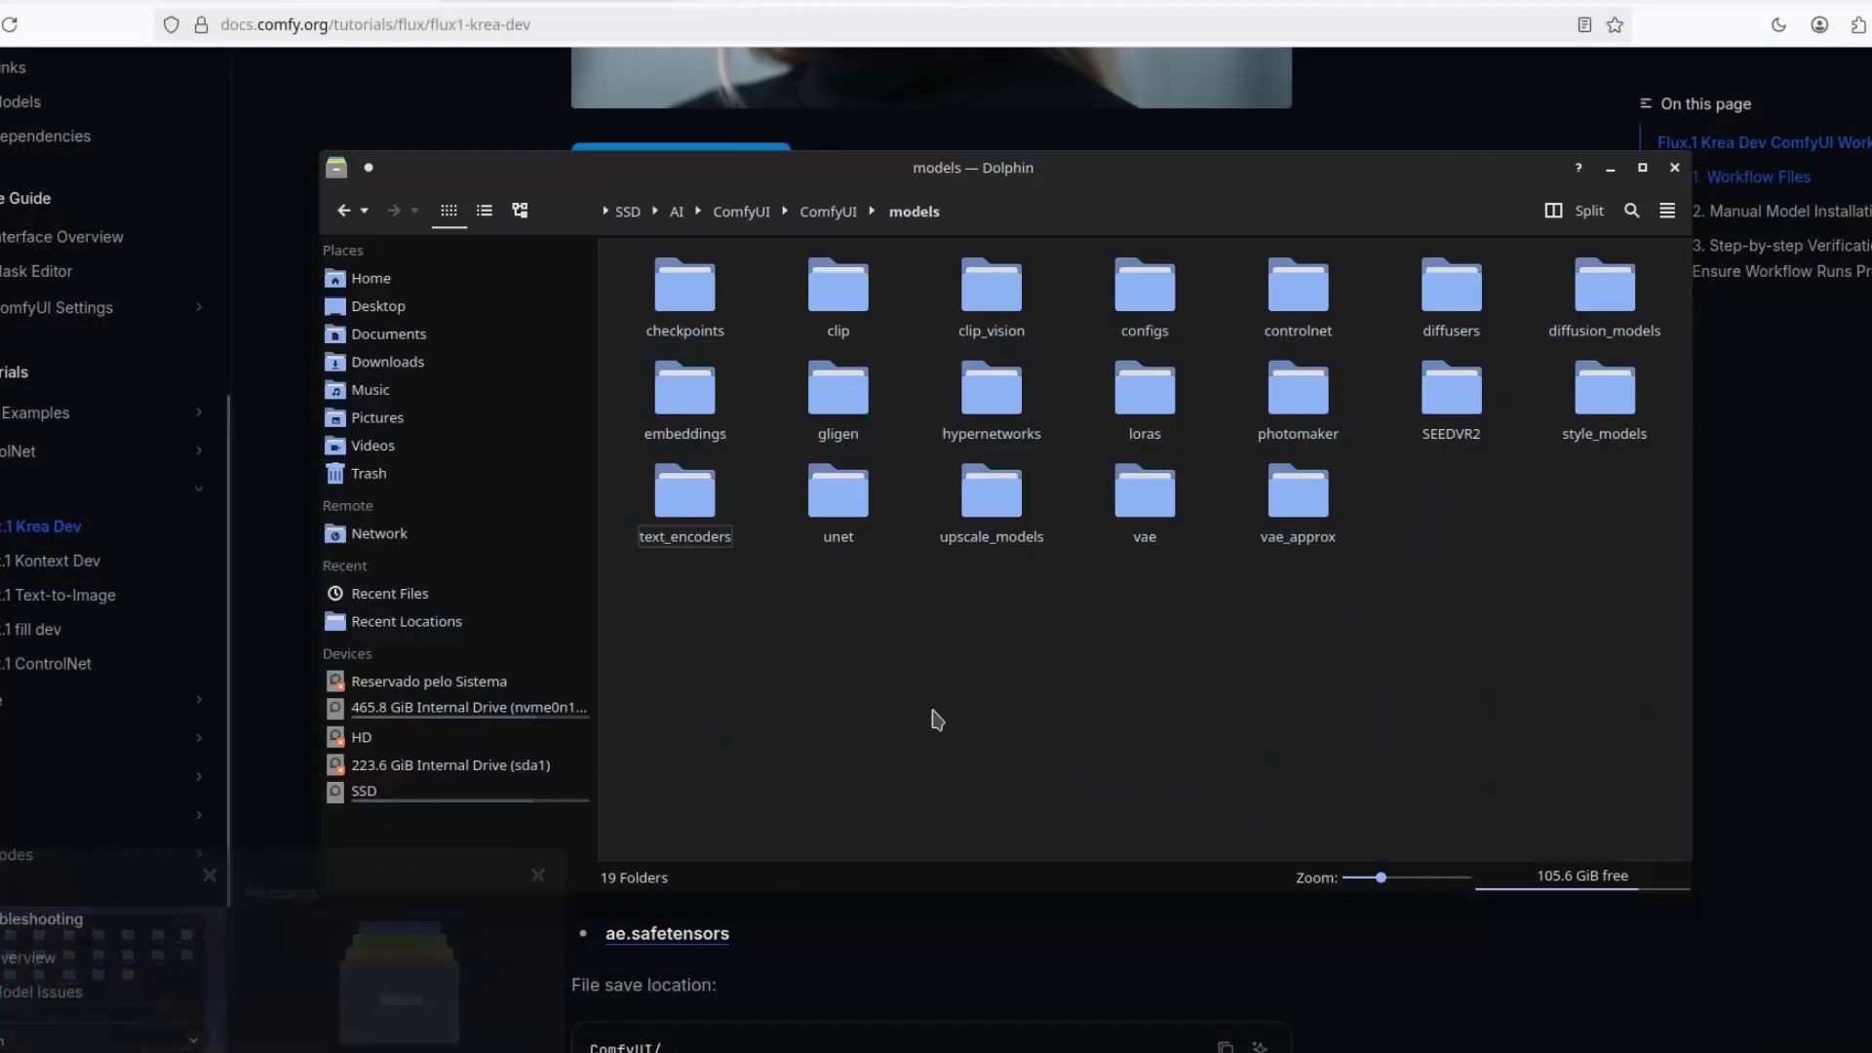
{"action": "left_click", "coordinate": [1136, 517]}
{"action": "key", "text": "alt+Tab"}
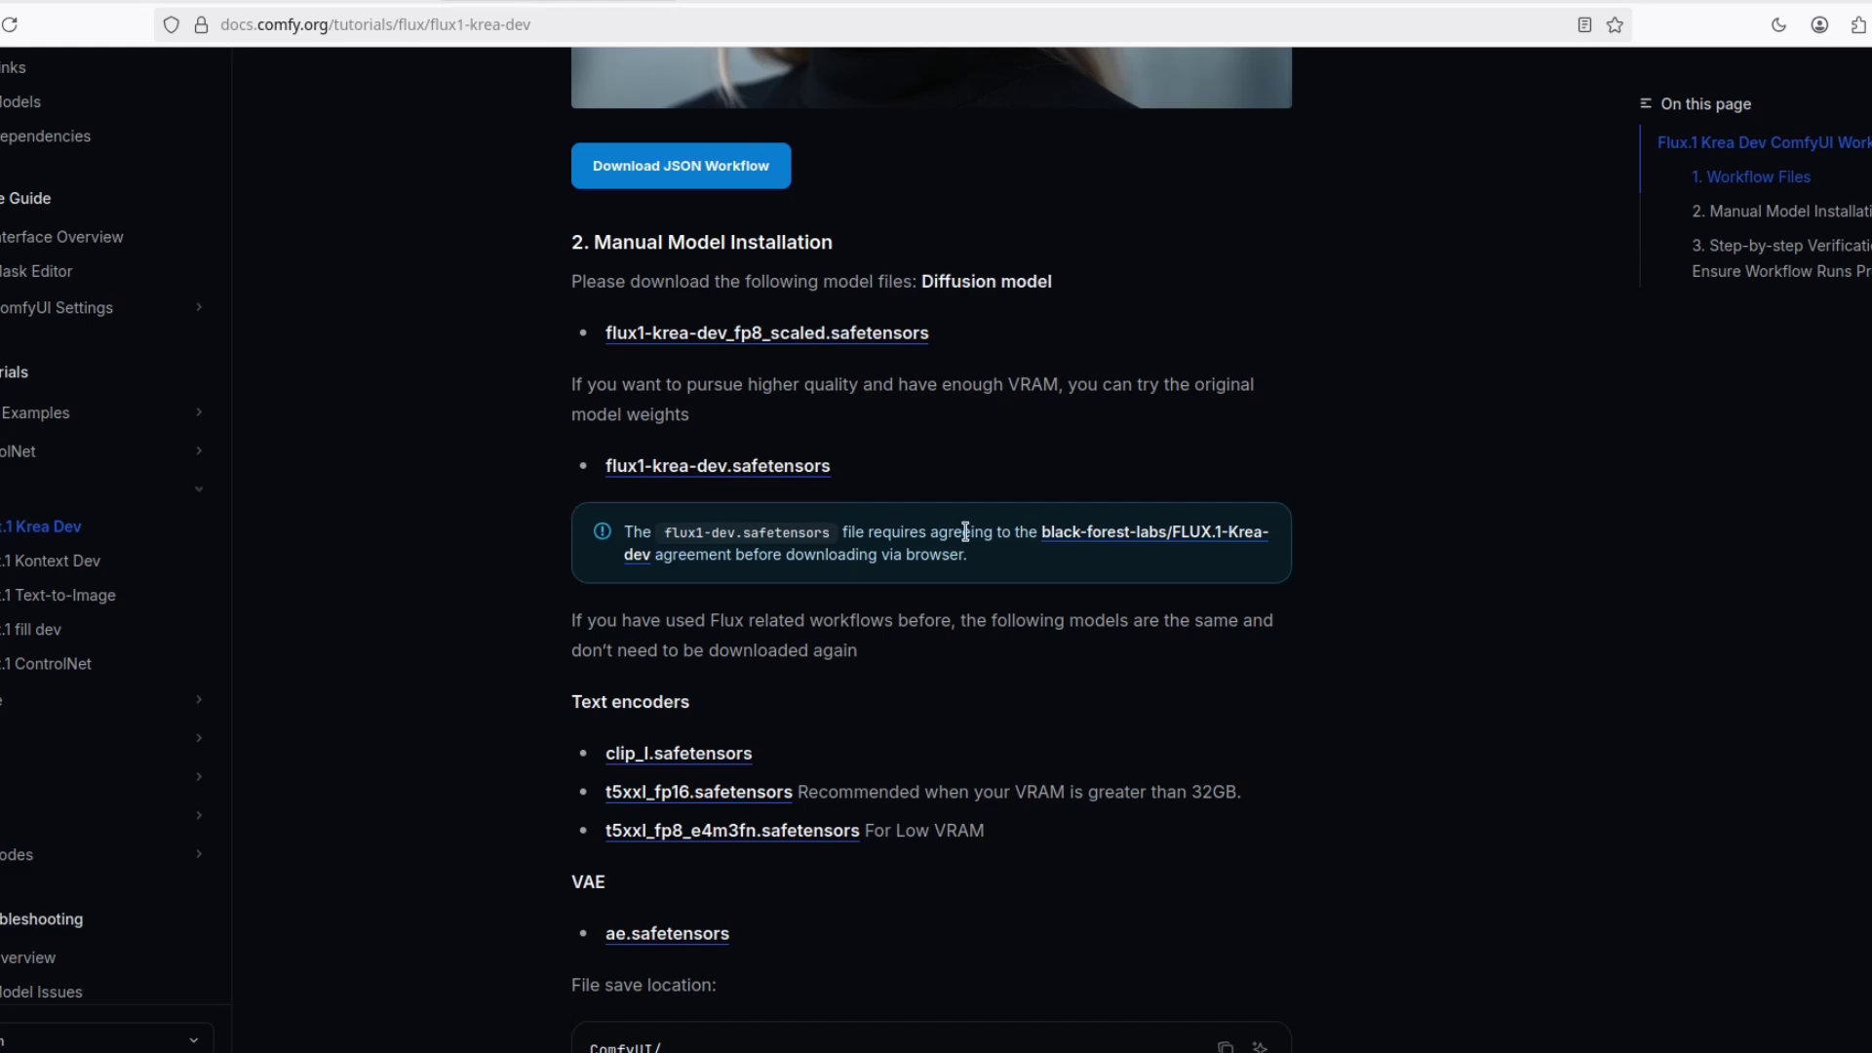
Step: Return to ComfyUI's flux_krea_00004_ workflow and look over its archer image and nodes
{"action": "key", "text": "ctrl+Page_Up"}
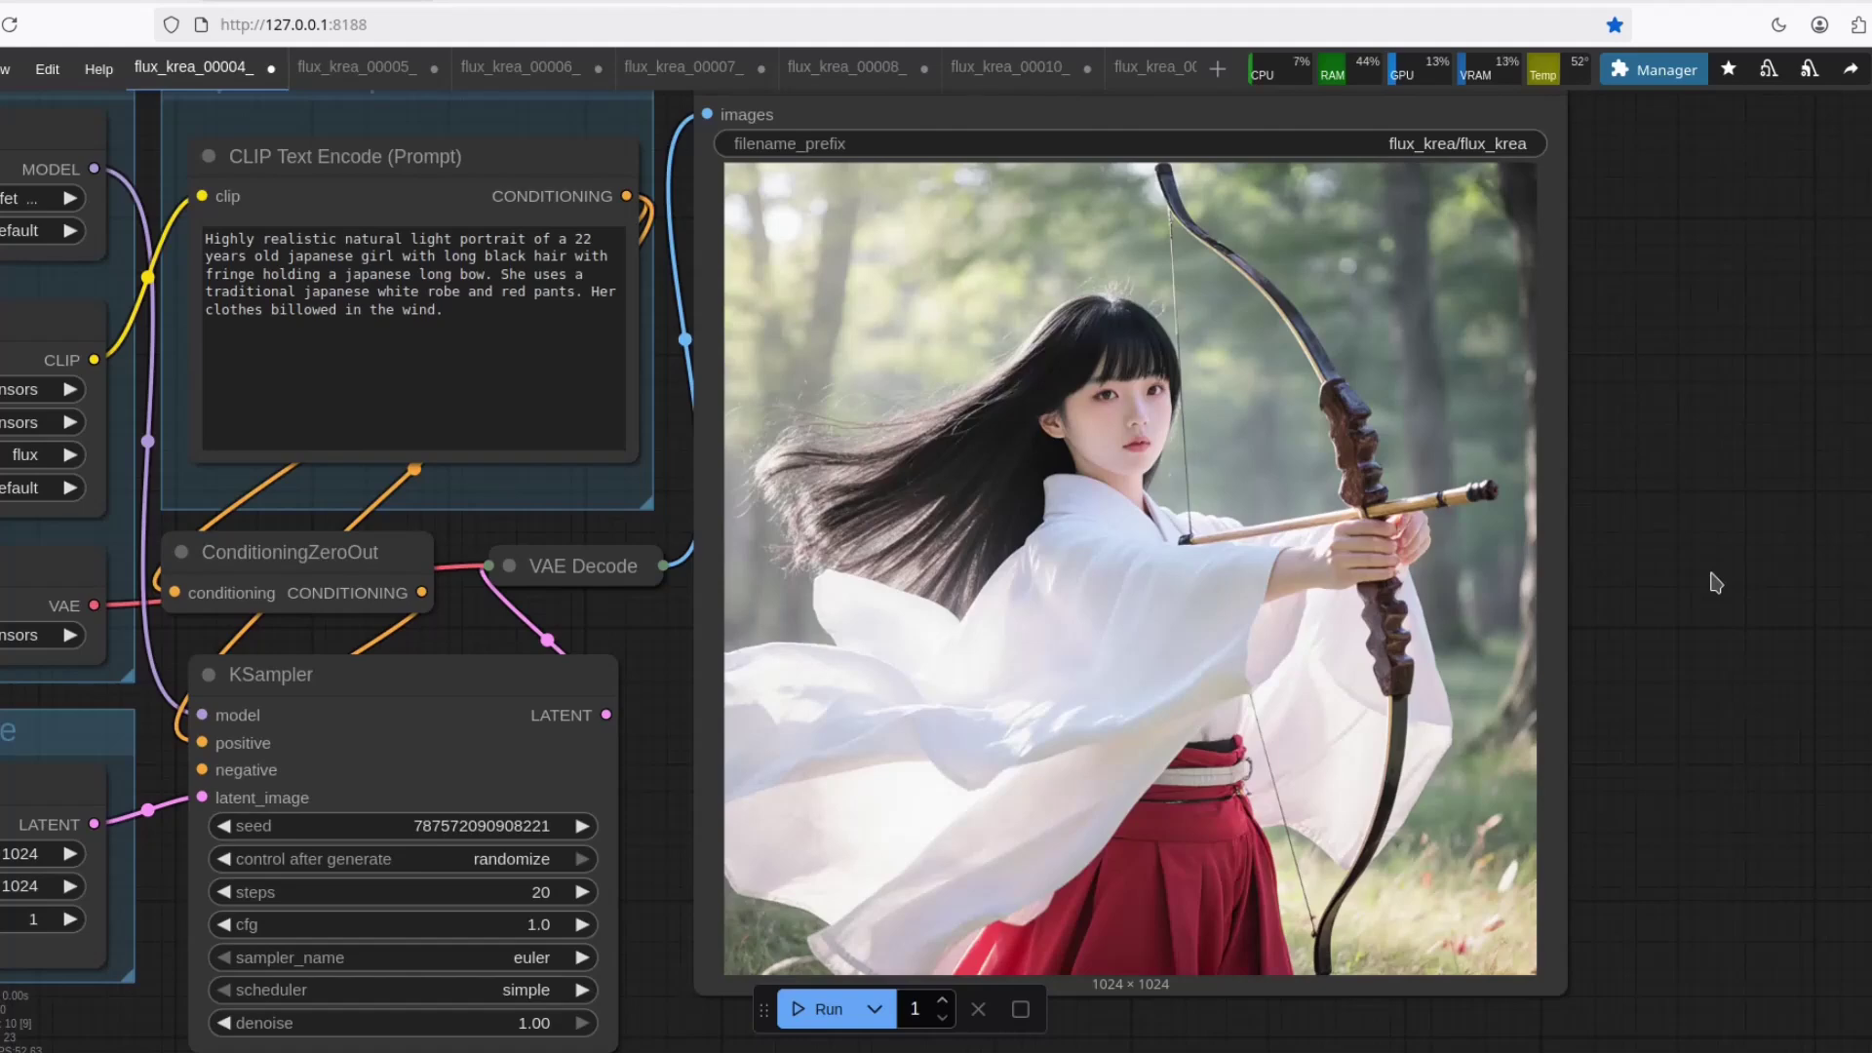
{"action": "left_click_drag", "start_coordinate": [1717, 584], "coordinate": [1649, 552]}
{"action": "scroll", "coordinate": [1644, 541], "scroll_direction": "up", "scroll_amount": 4}
{"action": "scroll", "coordinate": [1586, 517], "scroll_direction": "down", "scroll_amount": 1}
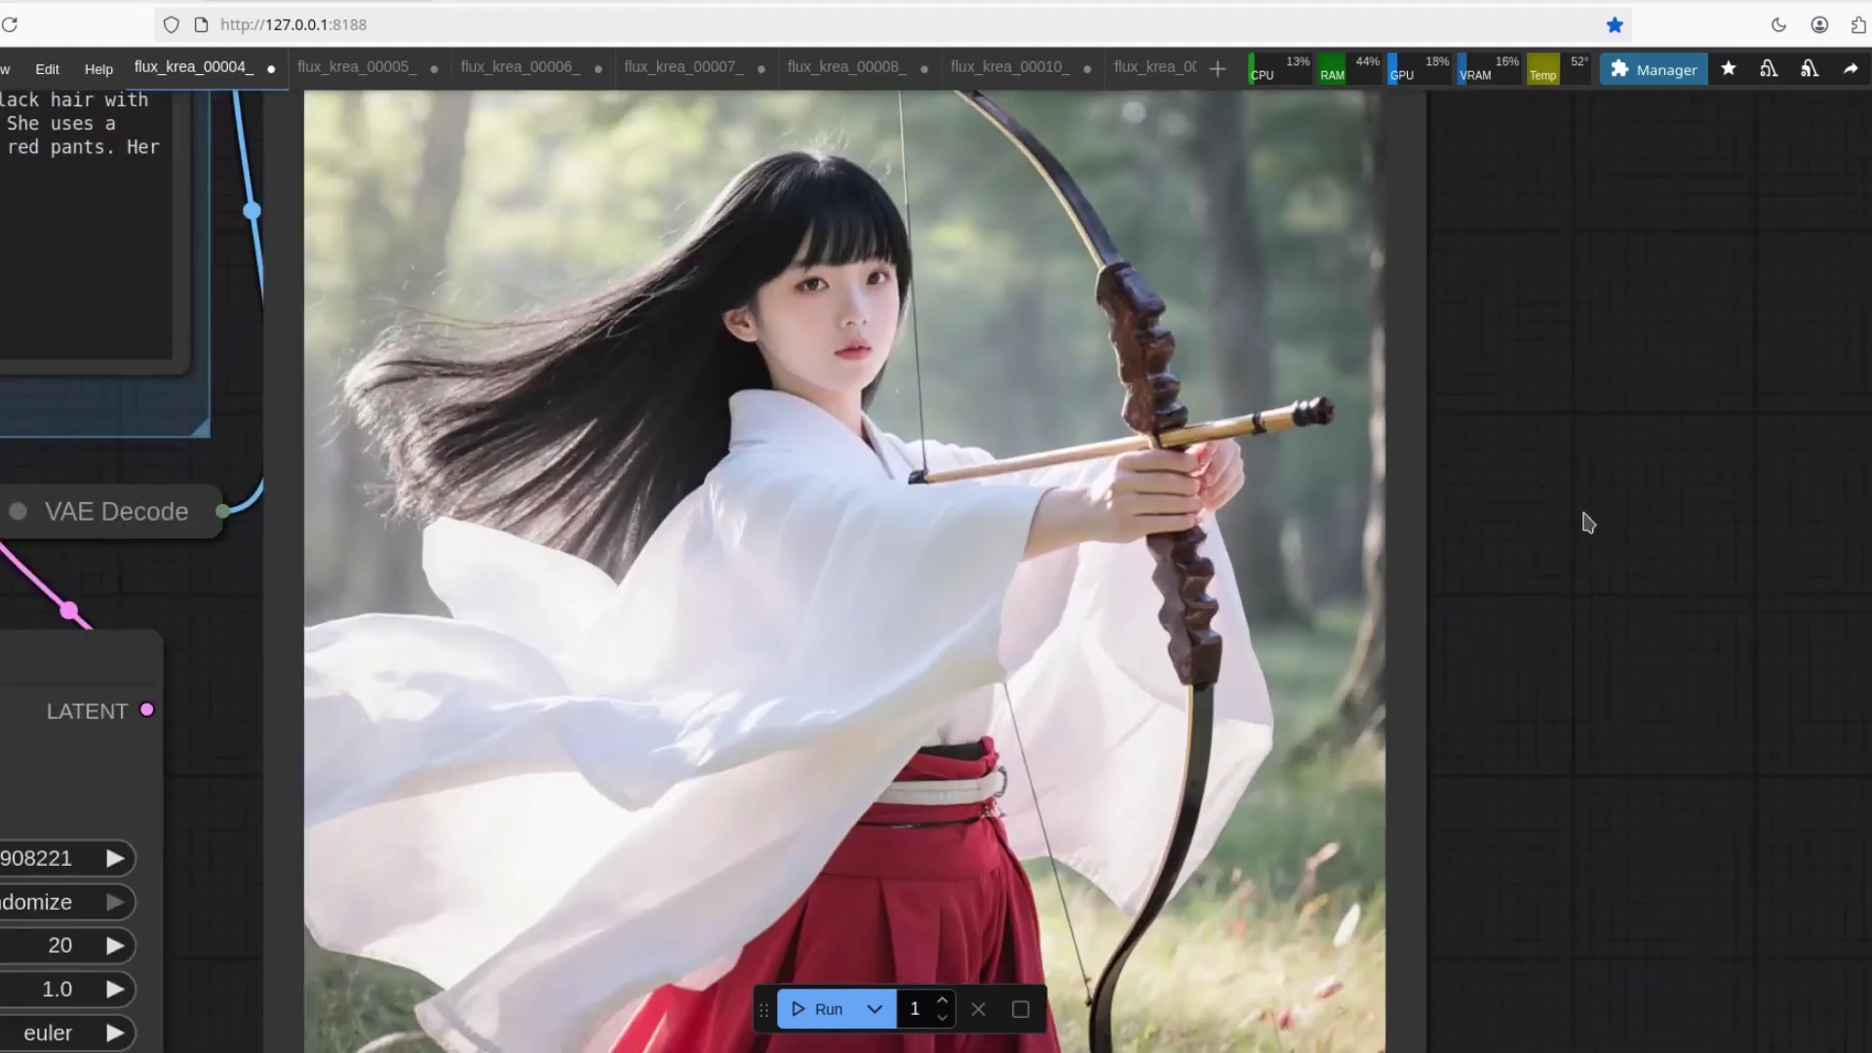
{"action": "scroll", "coordinate": [1777, 520], "scroll_direction": "down", "scroll_amount": 3}
{"action": "left_click_drag", "start_coordinate": [1588, 514], "coordinate": [1689, 517]}
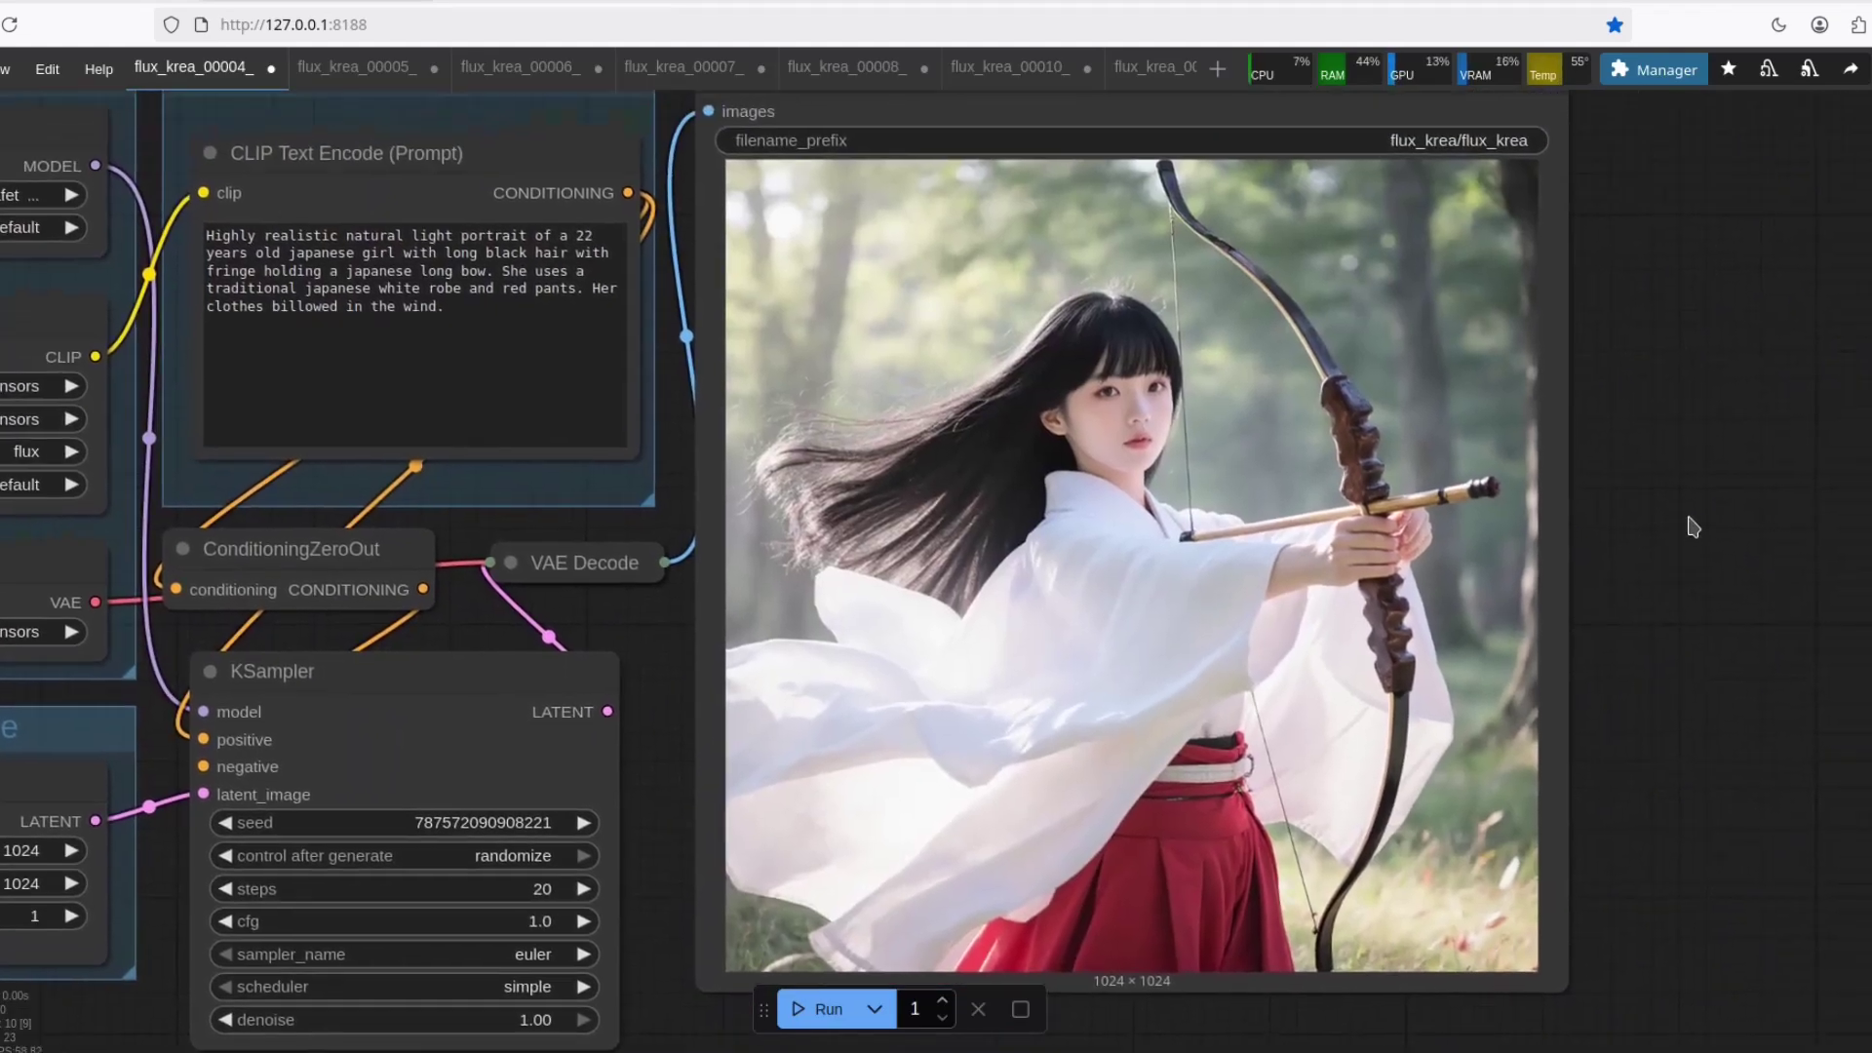